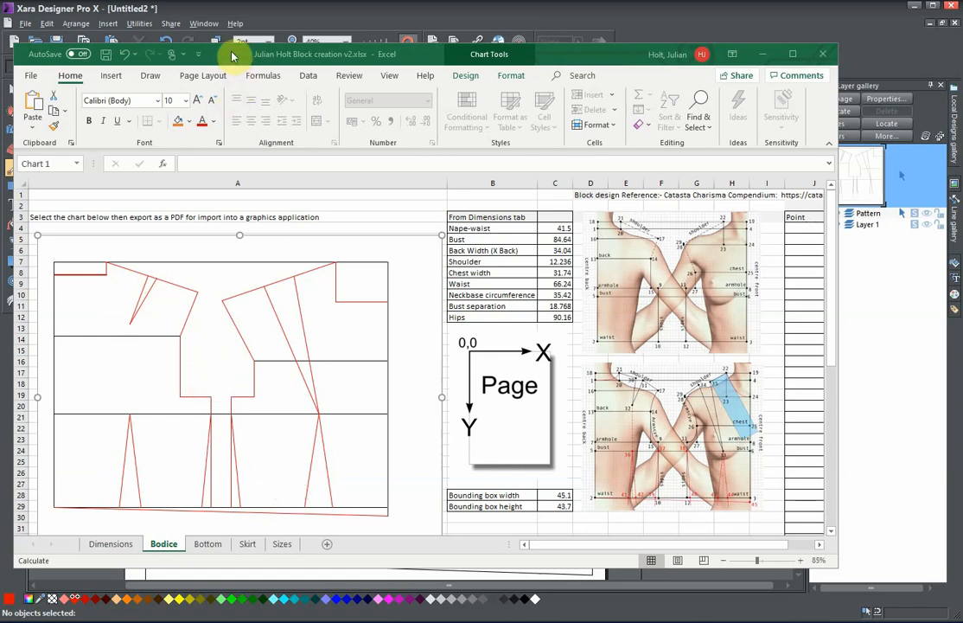
Review the Dimensions sheet of the block creation workbook, and return to the pattern drawing in Xara Designer Pro X.
left_click_drag(231, 56, 256, 42)
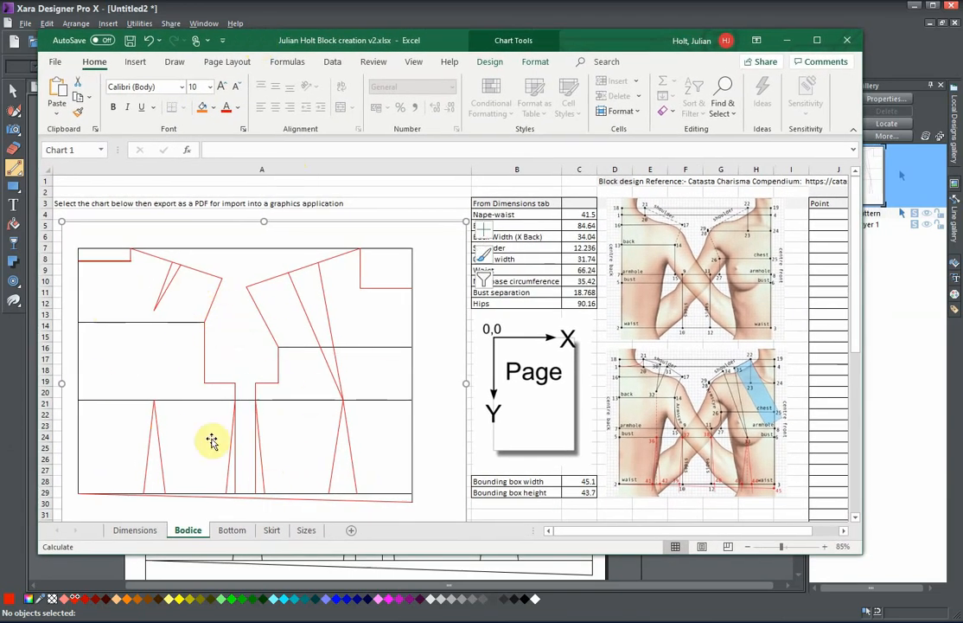
left_click(132, 530)
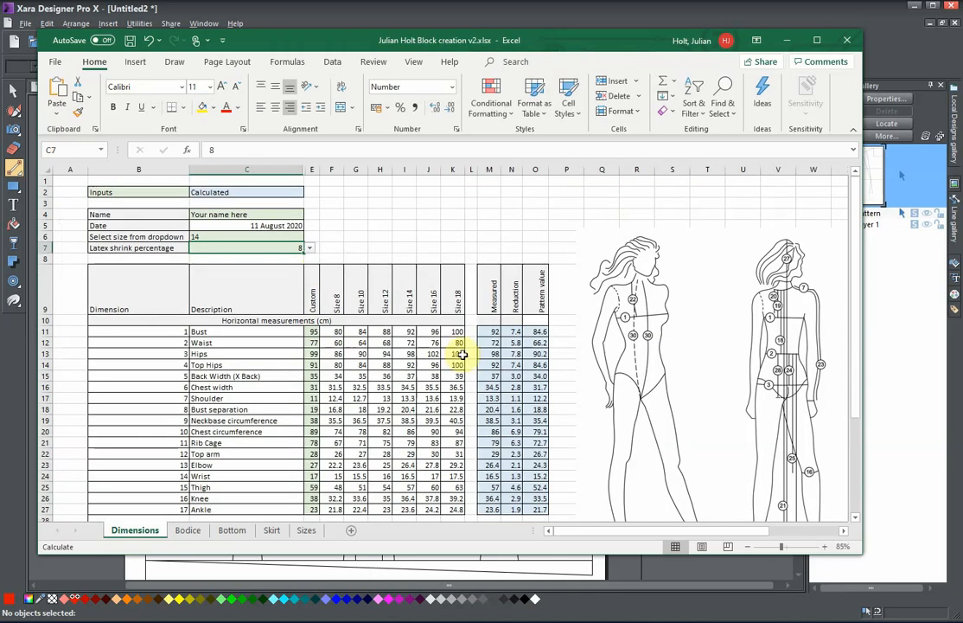
left_click(787, 40)
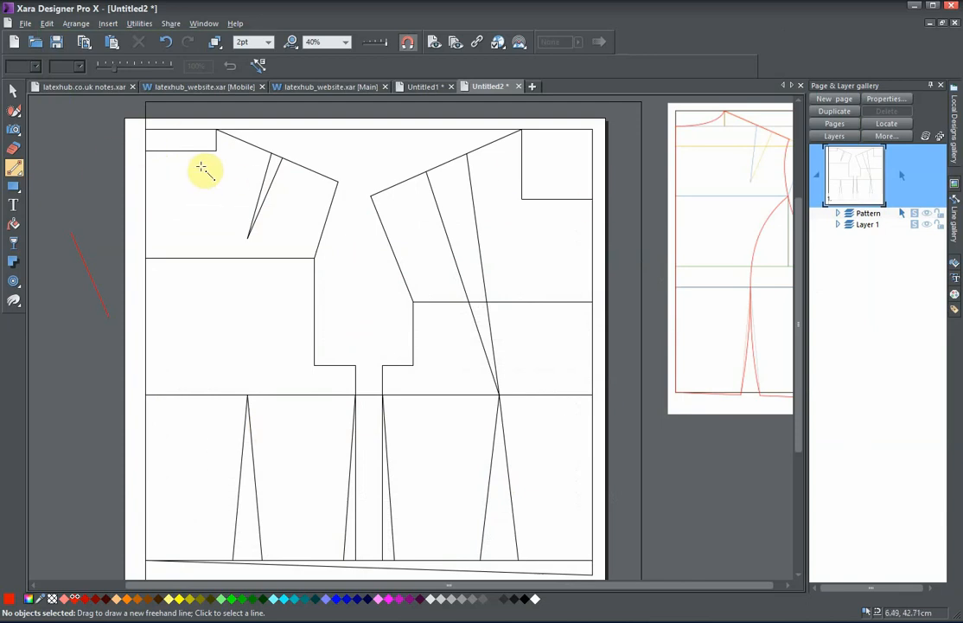
Select the clipped outline of the imported bodice pattern to inspect it, and clear the selection.
left_click(14, 90)
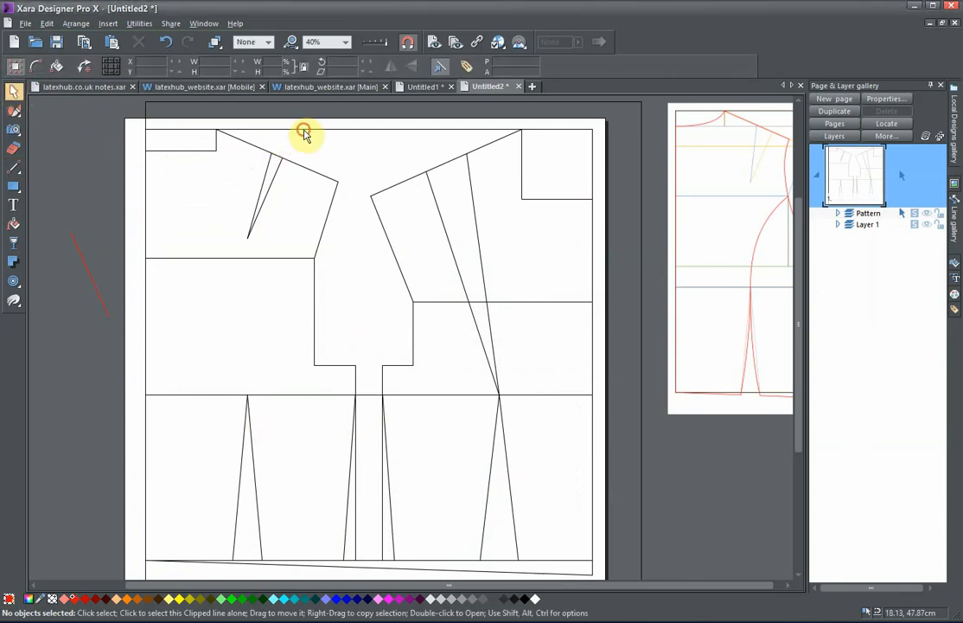
left_click(304, 135)
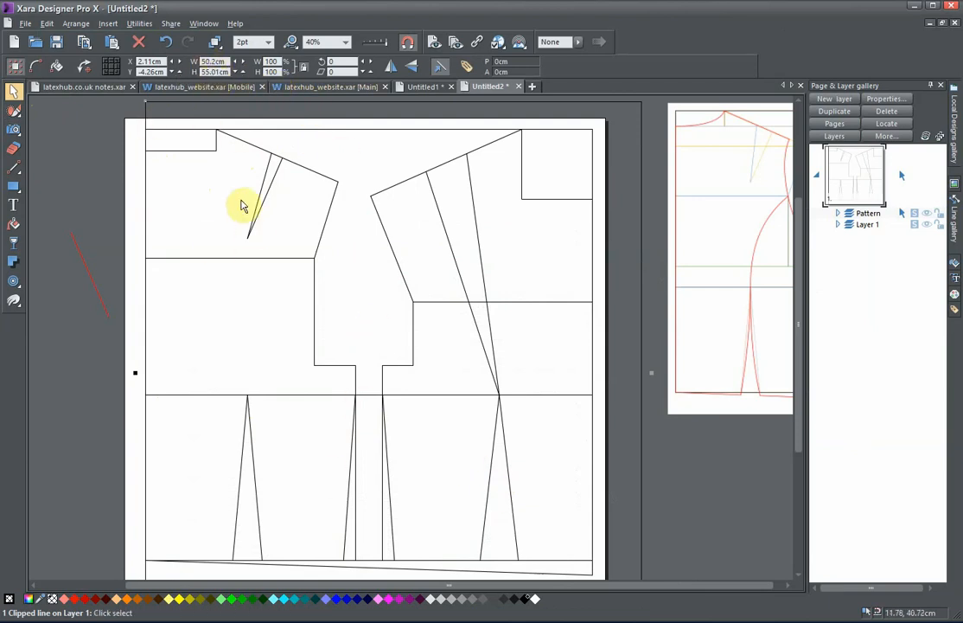
left_click(76, 385)
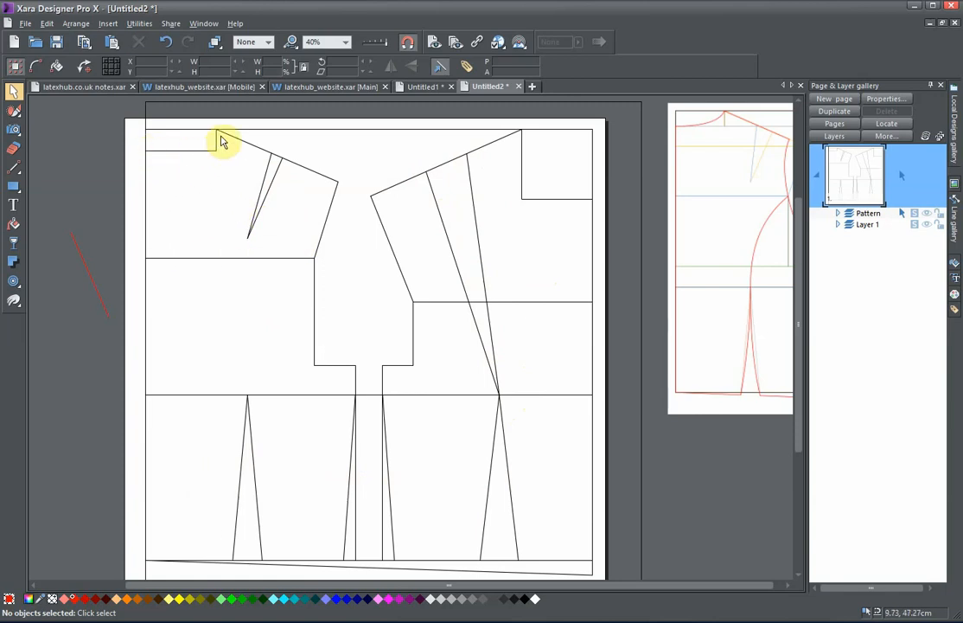
Draw a line with the Shape Tool from the back neck box's lower centre-back corner to the shoulder neck point, snapping its start to the corner.
scroll(331, 314, "up", 3)
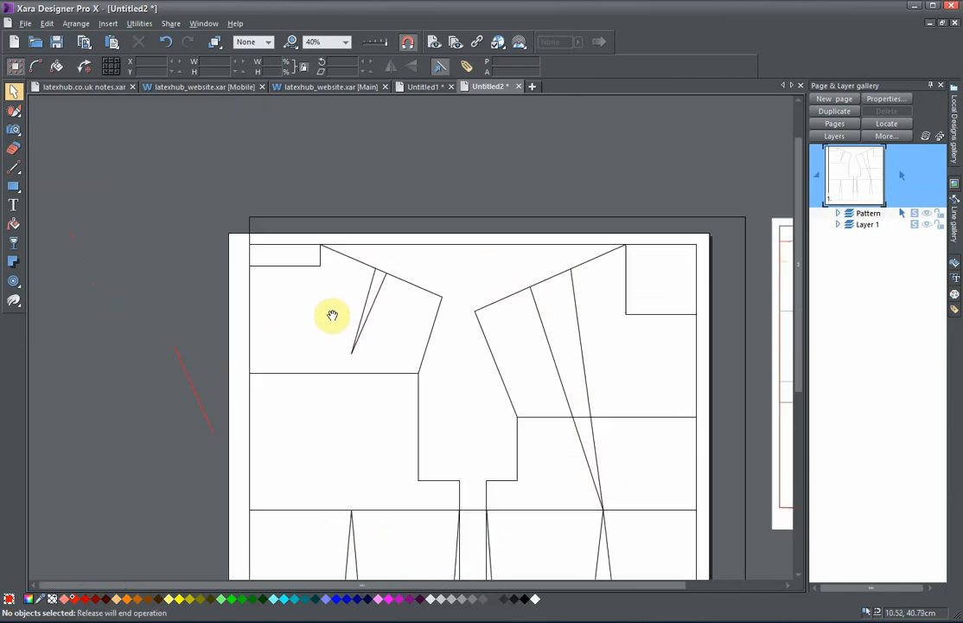
left_click_drag(320, 292, 460, 371)
scroll(454, 371, "up", 1)
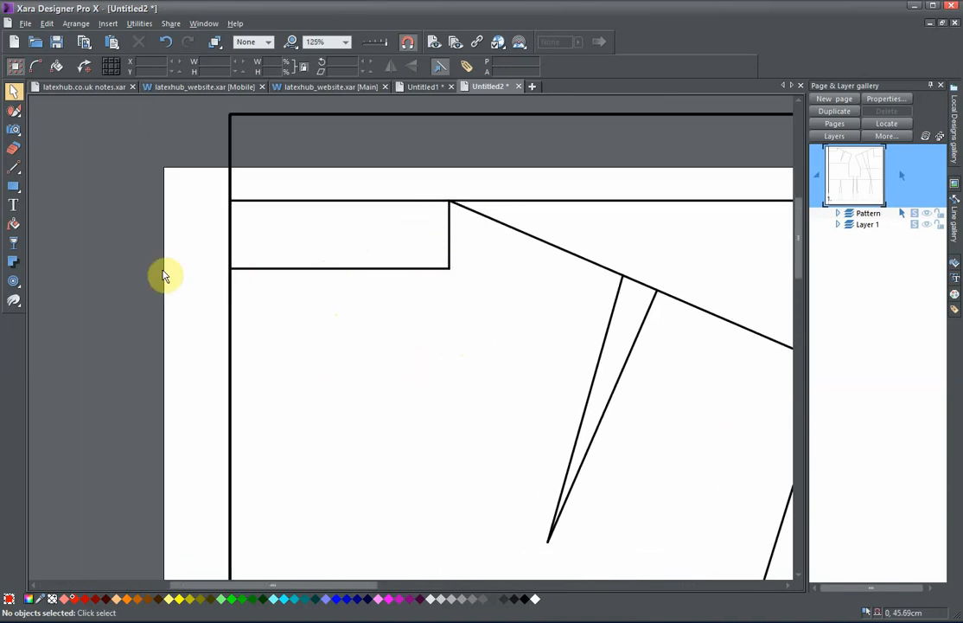
mouse_move(22, 172)
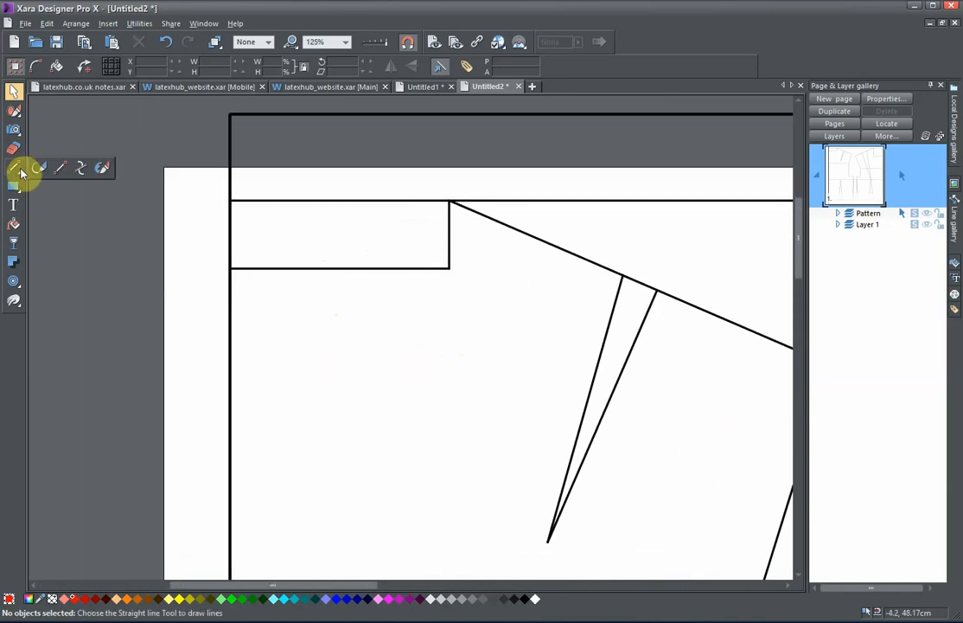
left_click(81, 168)
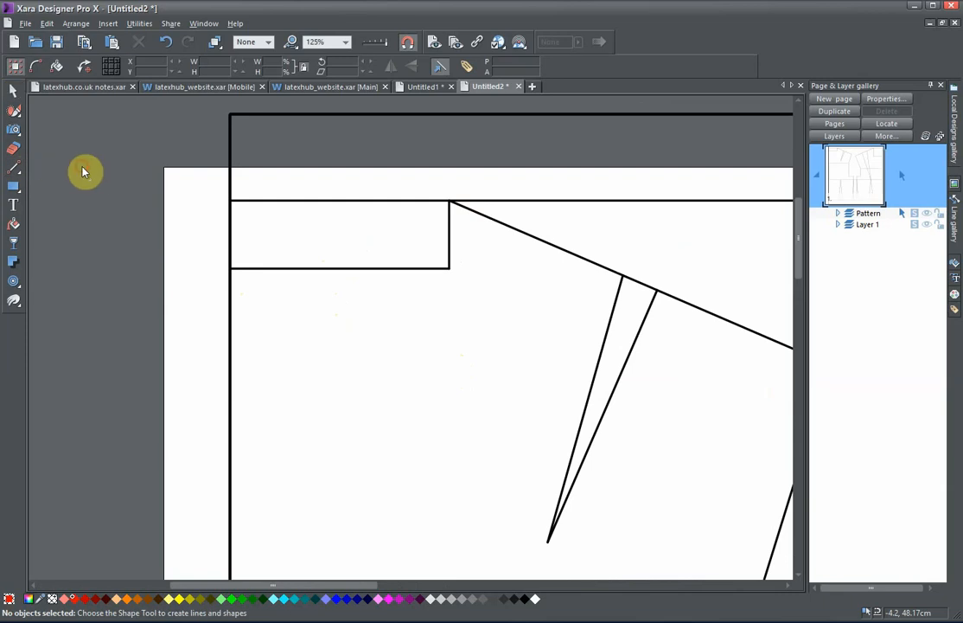
left_click(236, 265)
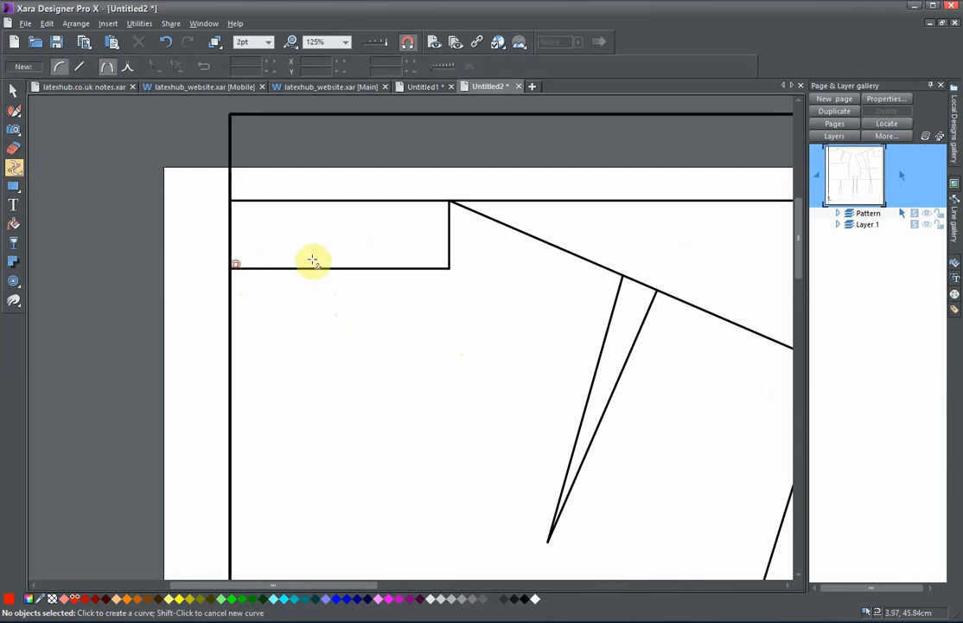
left_click(449, 202)
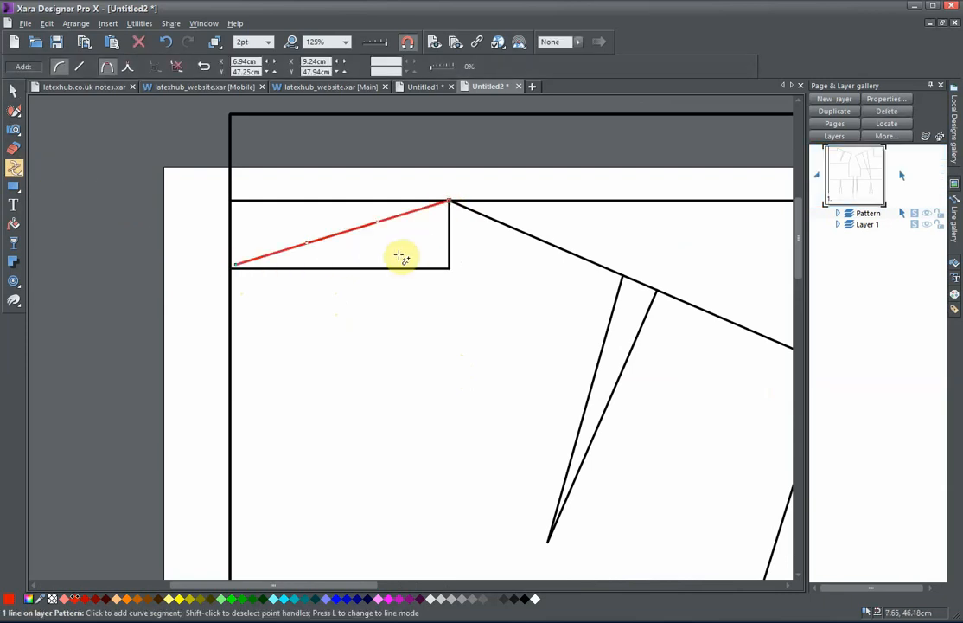
left_click(401, 46)
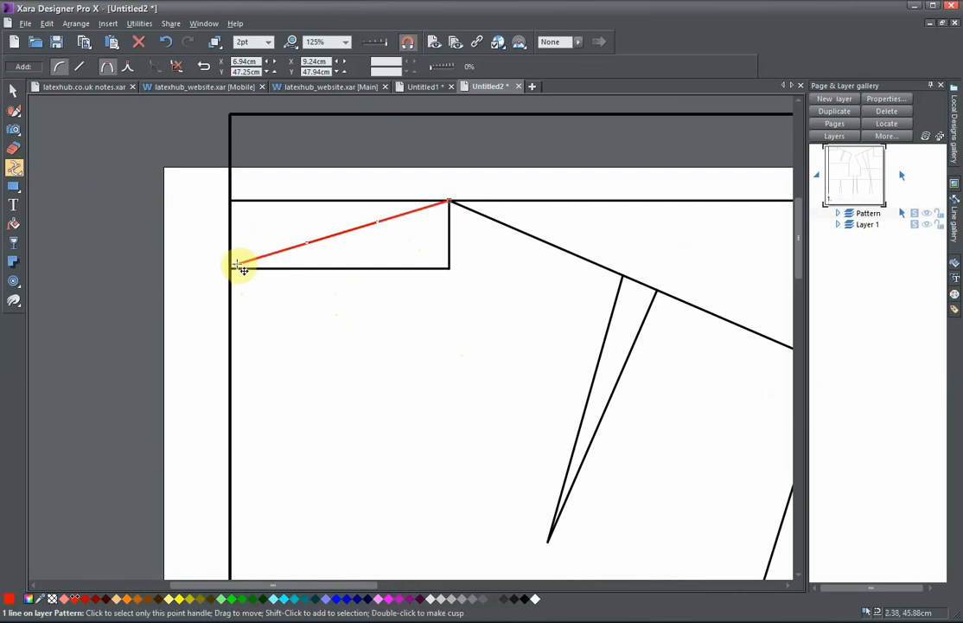
left_click_drag(243, 269, 230, 267)
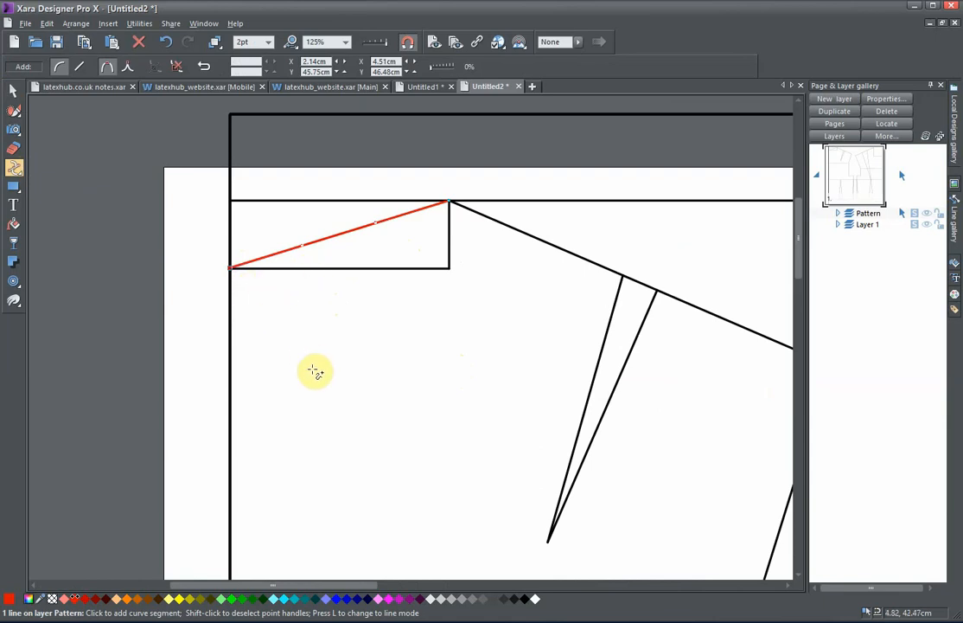
Bend the straight back neck line downwards into a concave neckline curve.
scroll(315, 372, "down", 4)
mouse_move(362, 397)
left_mouse_down()
mouse_move(387, 331)
mouse_move(396, 260)
left_mouse_up()
scroll(393, 270, "down", 2)
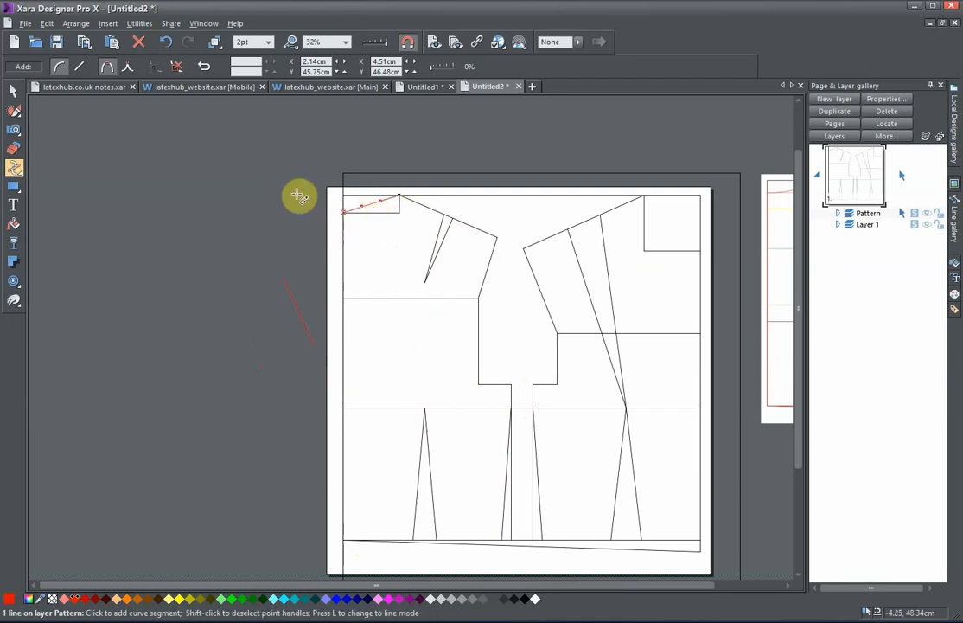
left_click_drag(402, 241, 456, 413)
scroll(370, 281, "up", 3)
scroll(369, 281, "up", 3)
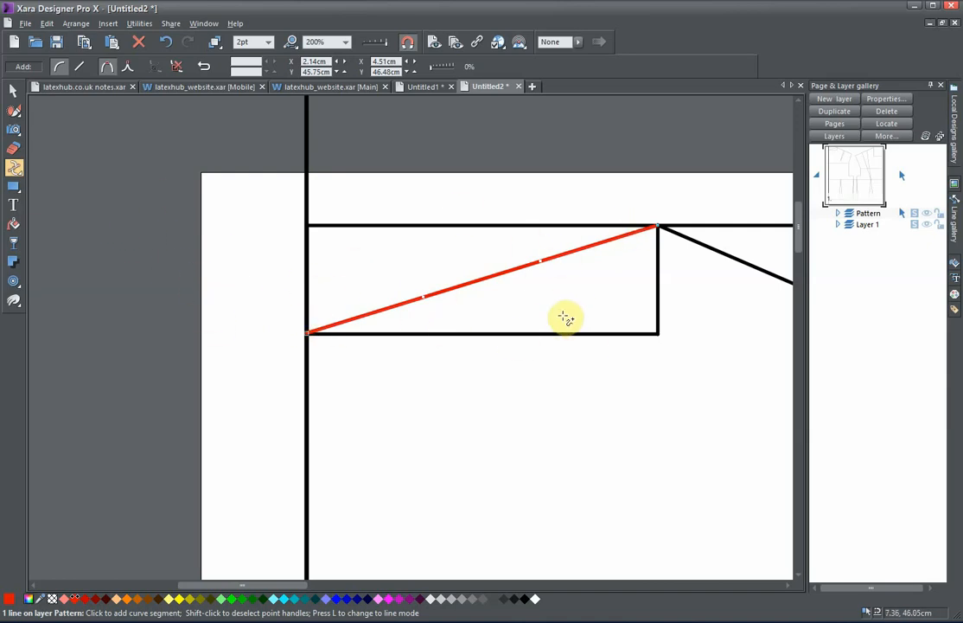
left_click_drag(531, 304, 445, 270)
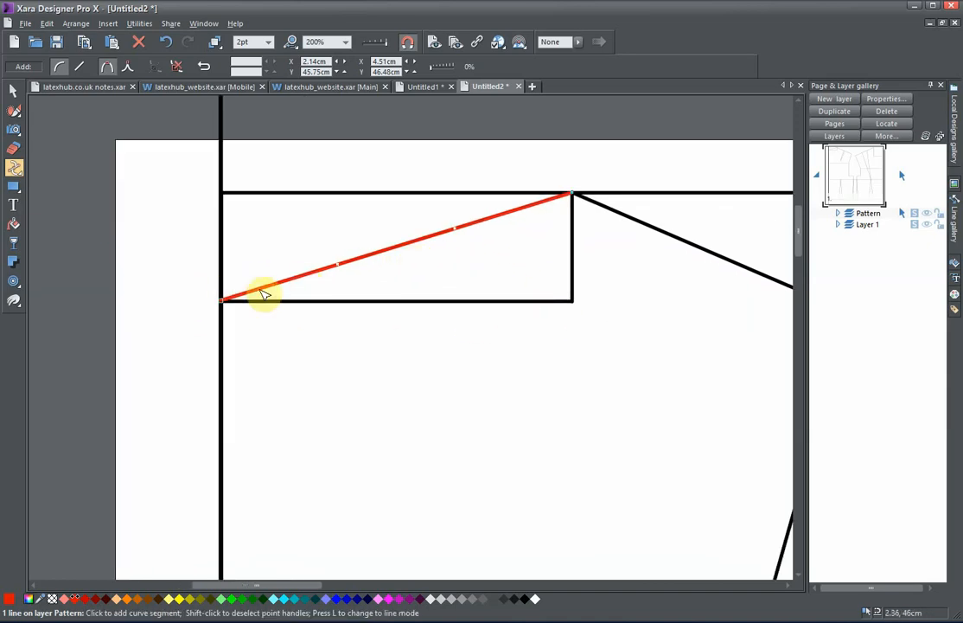
left_click_drag(396, 246, 440, 256)
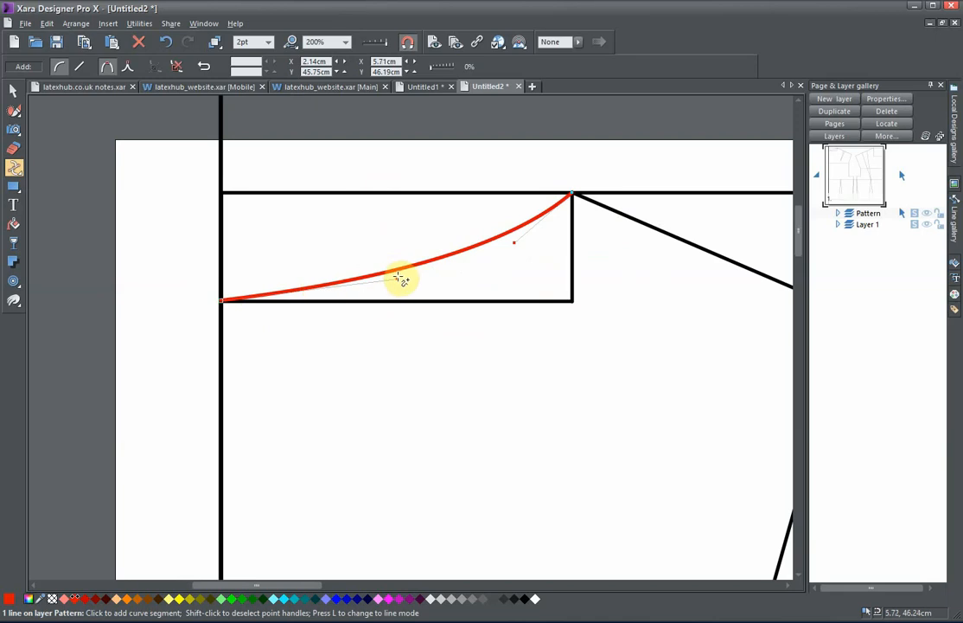
Move the centre-back curve handle to about 5.95 cm, 45.73 cm so the neckline leaves centre back along the box's horizontal base.
mouse_move(397, 279)
left_mouse_down()
mouse_move(333, 238)
mouse_move(388, 260)
mouse_move(409, 288)
mouse_move(394, 286)
left_mouse_up()
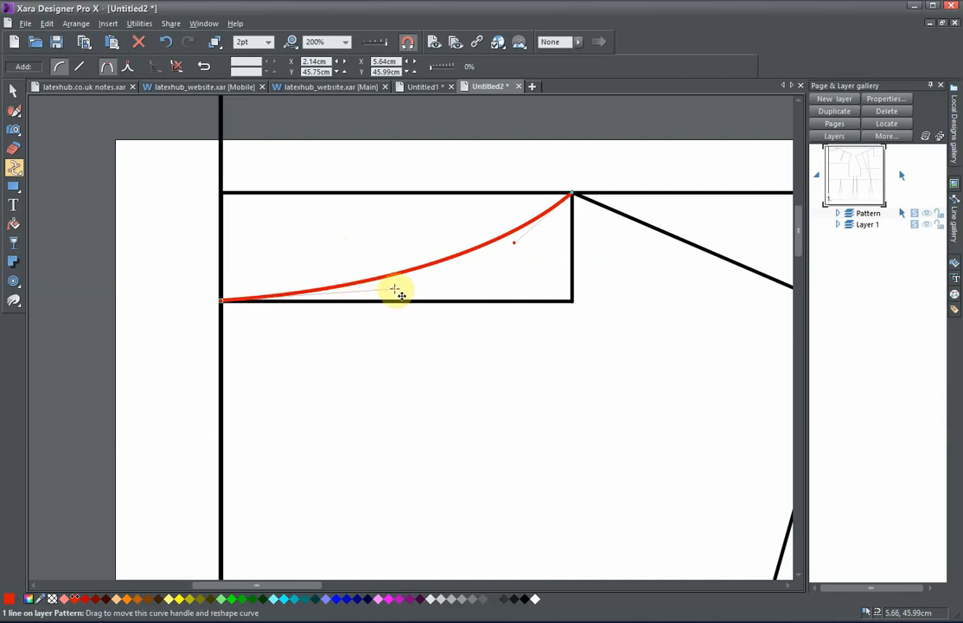
mouse_move(393, 288)
left_mouse_down()
mouse_move(388, 301)
mouse_move(307, 340)
mouse_move(333, 383)
mouse_move(372, 369)
mouse_move(675, 486)
mouse_move(369, 402)
mouse_move(284, 228)
mouse_move(345, 237)
mouse_move(349, 275)
mouse_move(409, 287)
left_mouse_up()
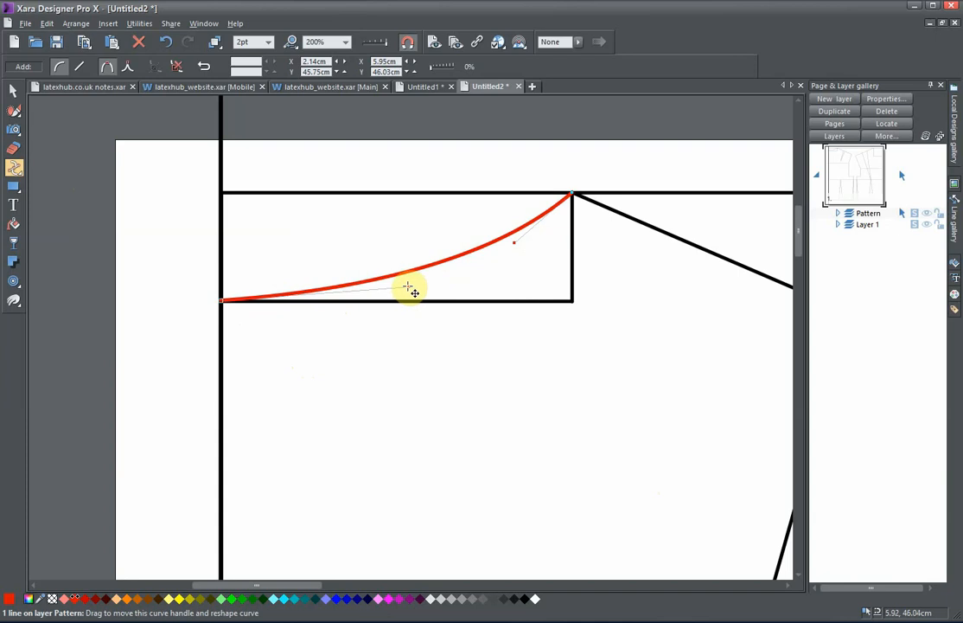
left_click_drag(409, 286, 407, 282)
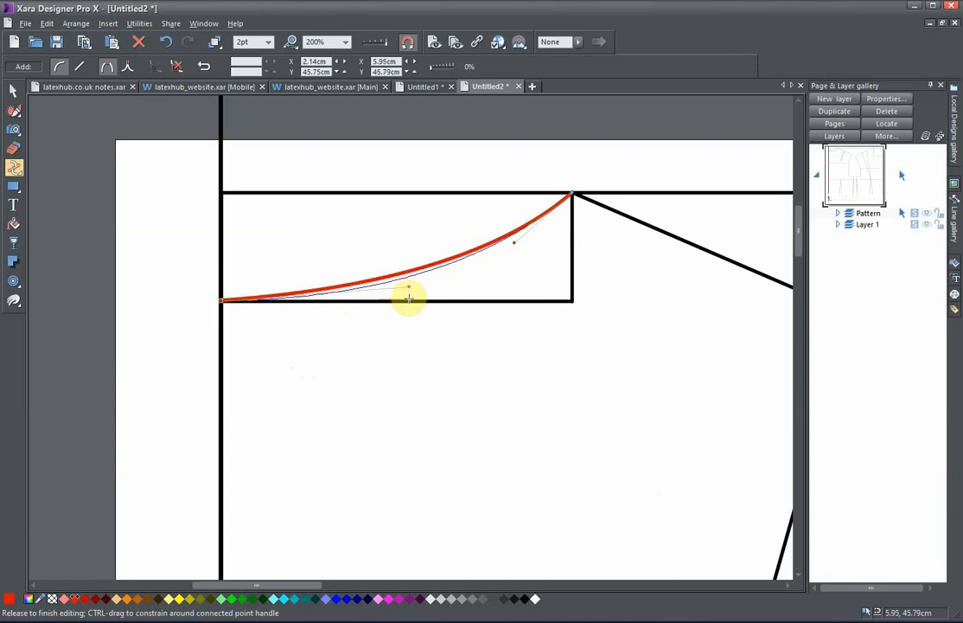
left_click_drag(409, 292, 410, 297)
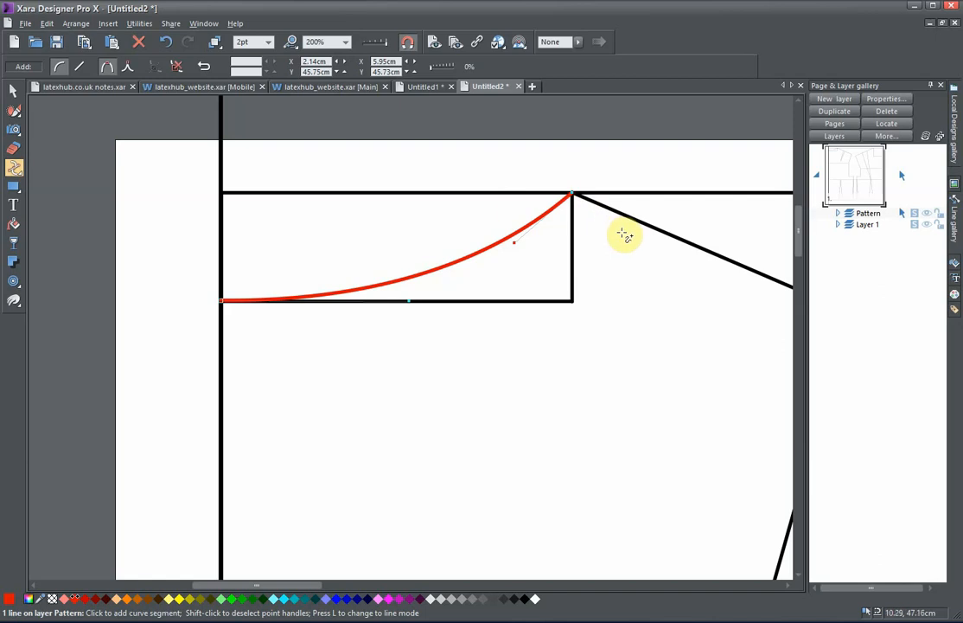
Reshape the shoulder end of the back neckline by moving its curve handle to about 8.68 cm, 46.58 cm.
left_click_drag(605, 239, 312, 264)
scroll(333, 292, "down", 1)
scroll(332, 292, "down", 1)
left_click_drag(359, 312, 433, 280)
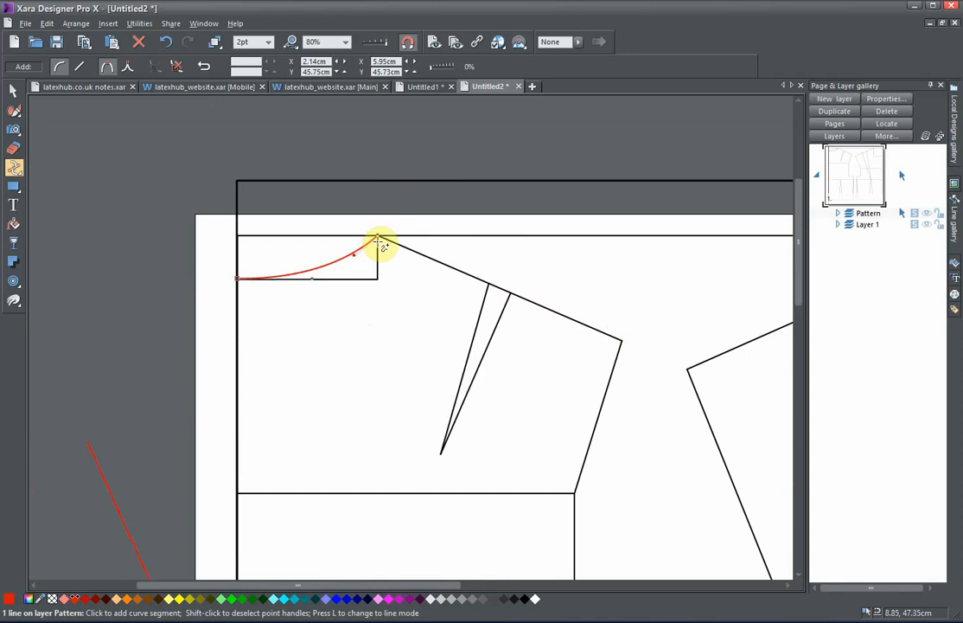
scroll(440, 251, "up", 3)
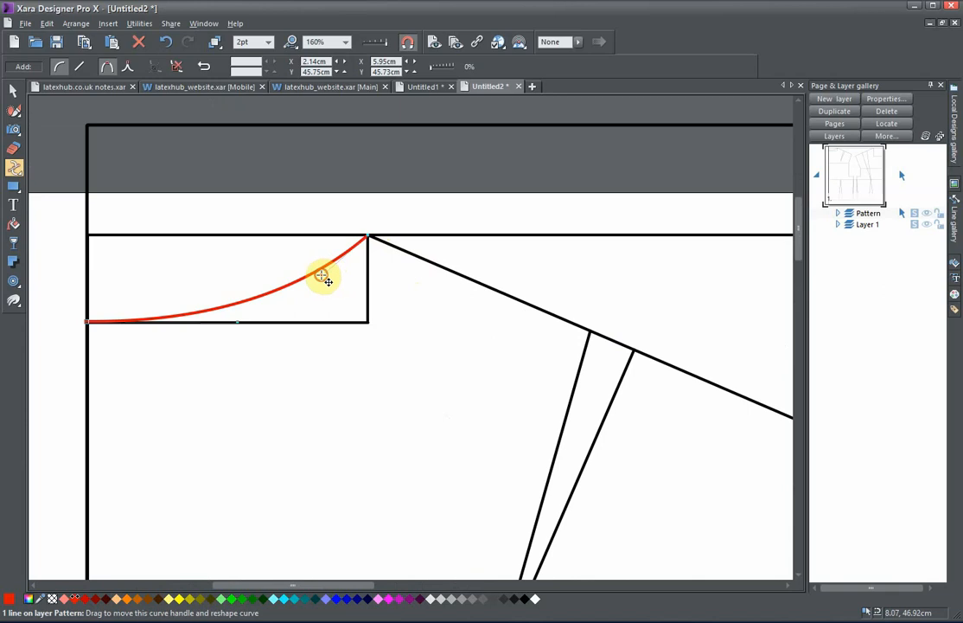
mouse_move(328, 282)
left_mouse_down()
mouse_move(313, 284)
mouse_move(318, 297)
left_mouse_up()
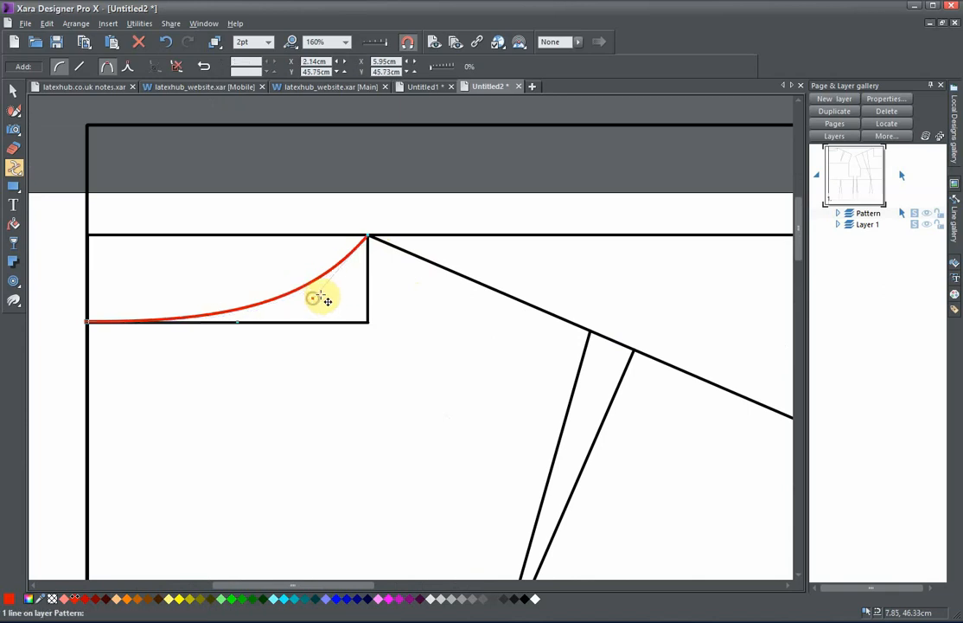
scroll(339, 292, "up", 1)
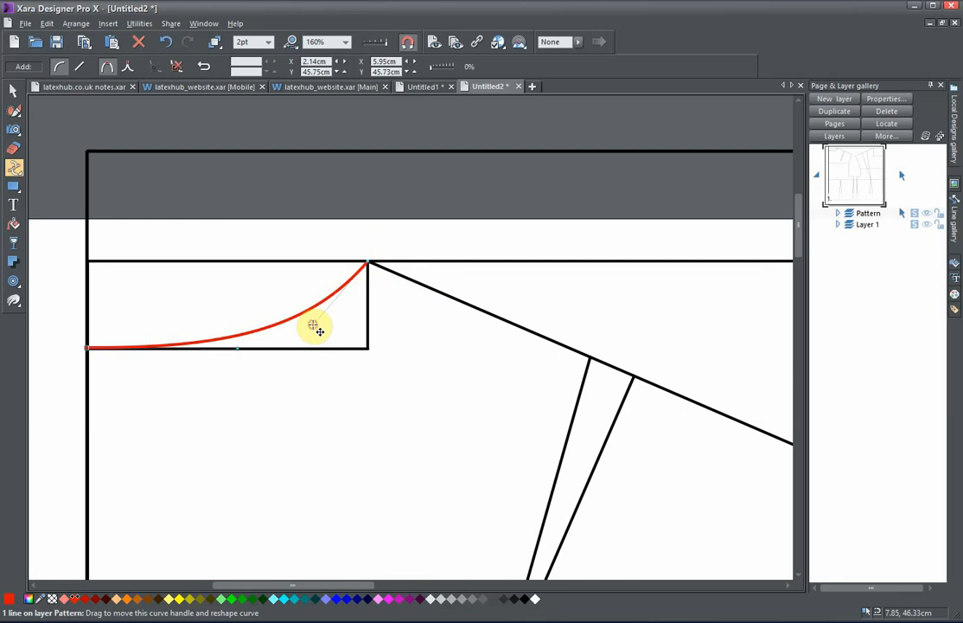
left_click_drag(319, 331, 321, 320)
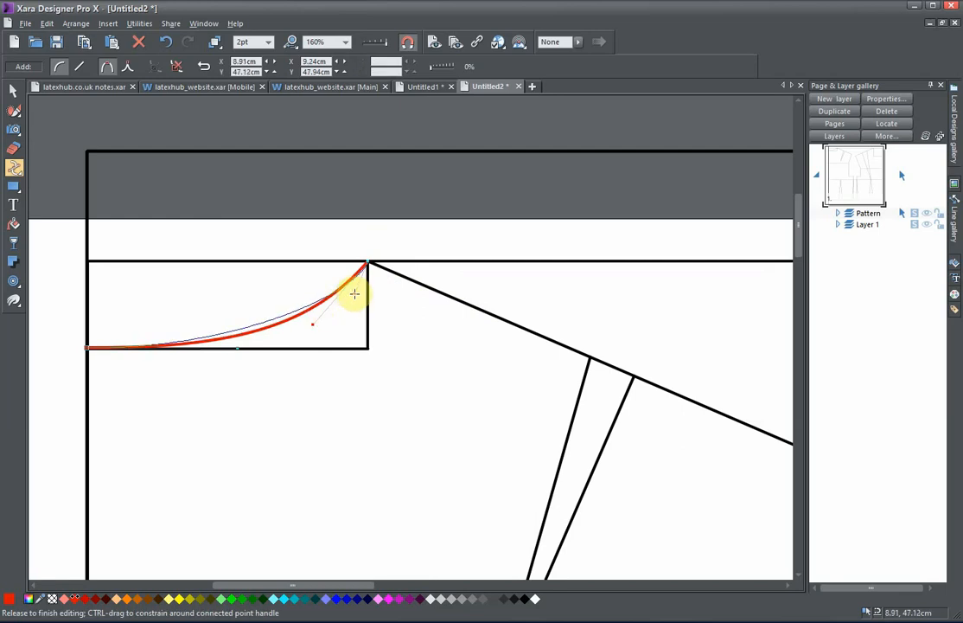
left_click_drag(345, 314, 344, 318)
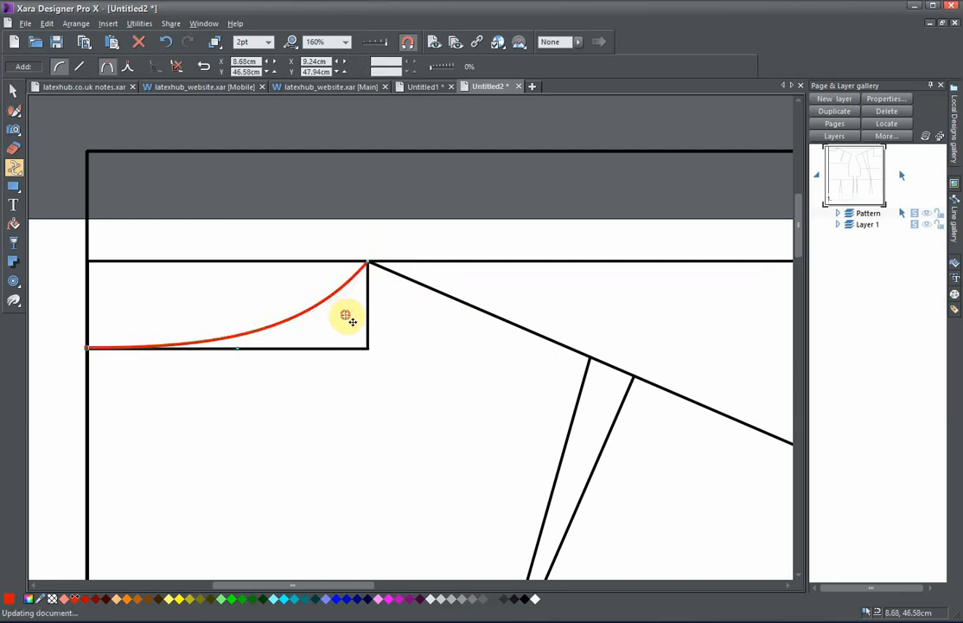
Check the neckline's angle to the shoulder line, and extend the shoulder-end curve handle along its direction to deepen the curve.
scroll(376, 324, "up", 2)
scroll(374, 323, "up", 2)
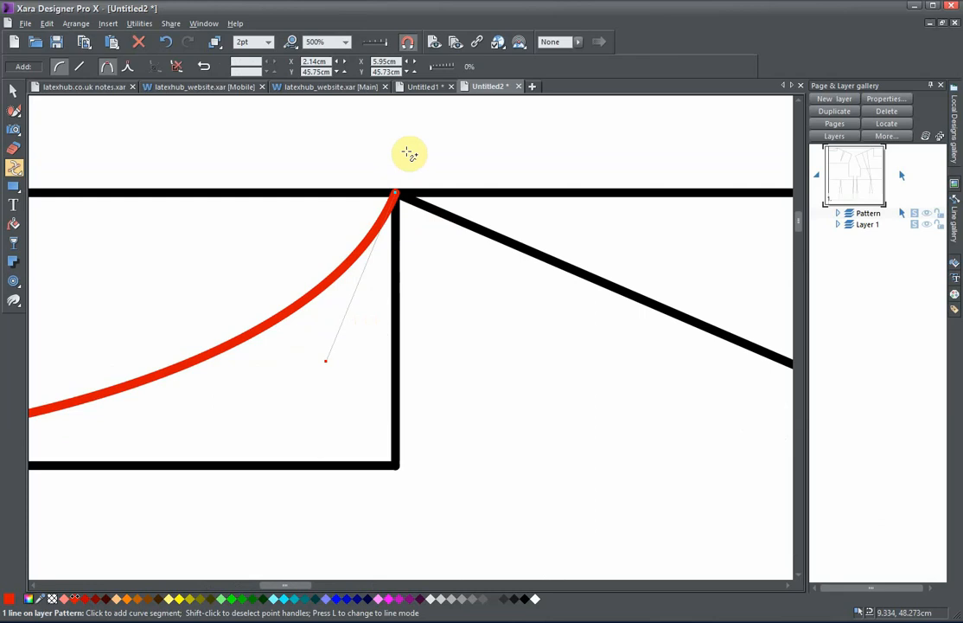
scroll(370, 297, "down", 4)
scroll(370, 297, "down", 1)
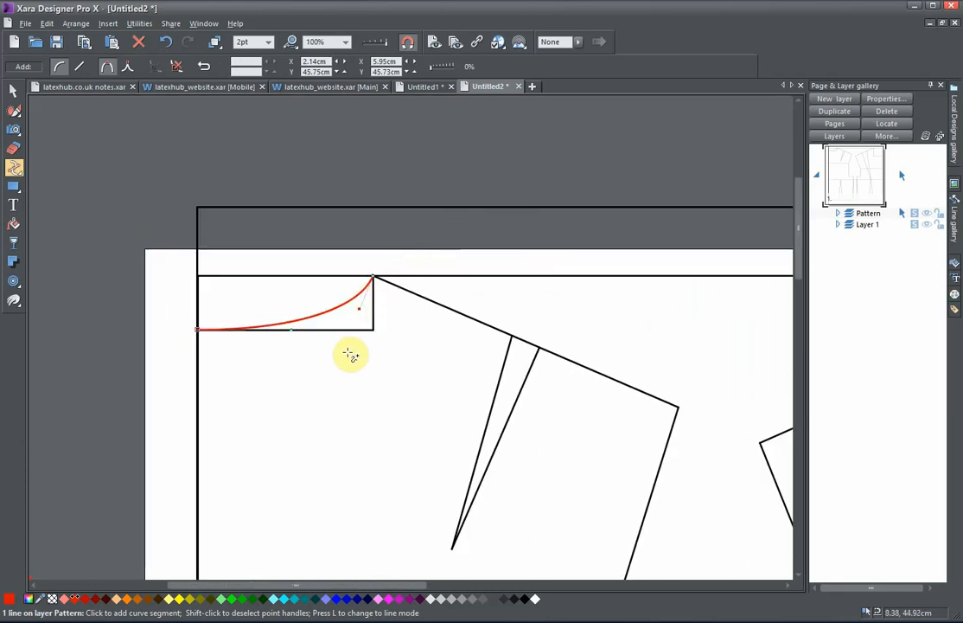
scroll(361, 314, "up", 2)
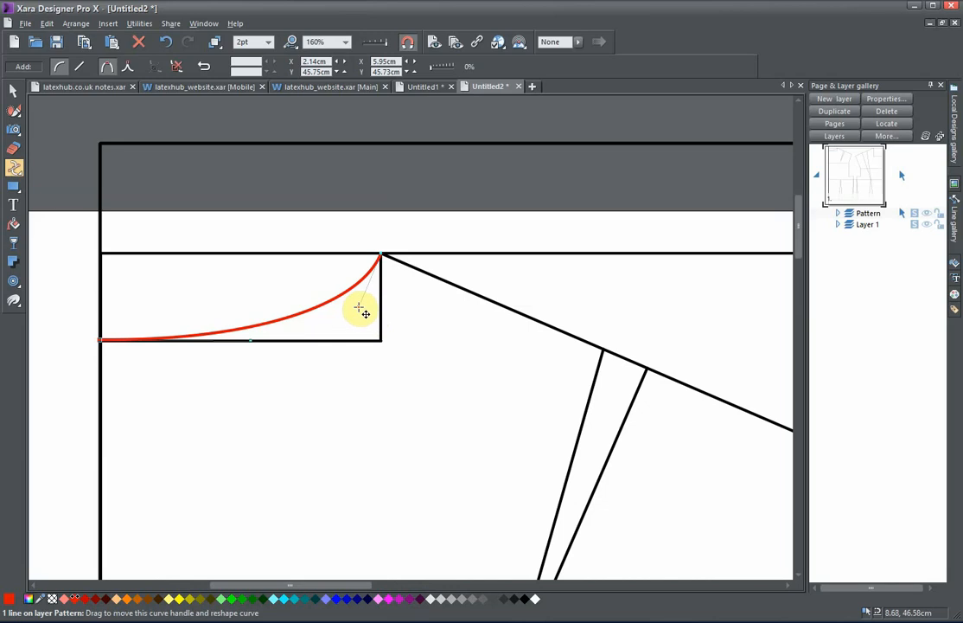
left_click_drag(365, 314, 348, 327)
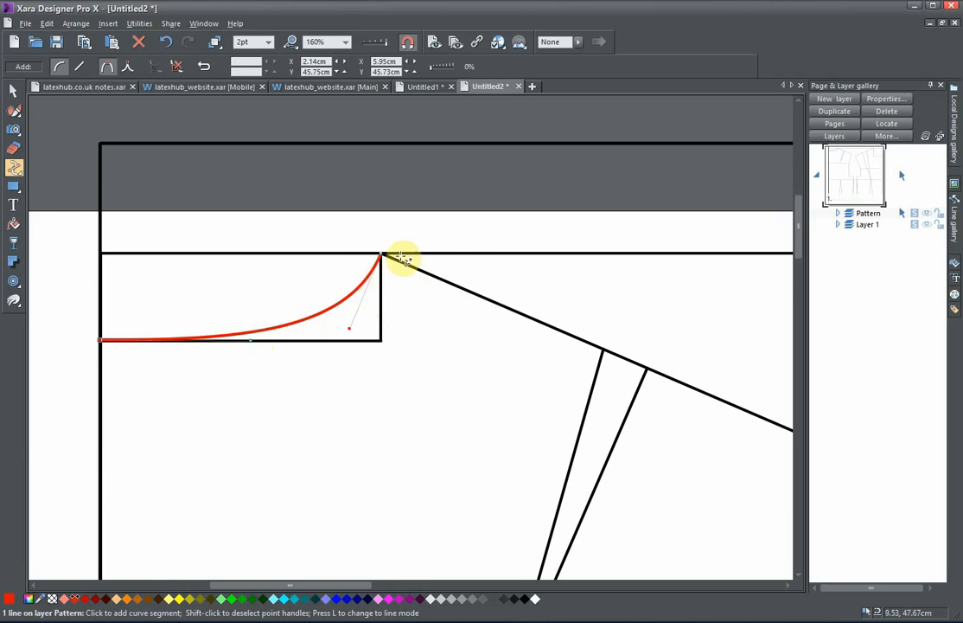
Deselect the back neckline curve so that a new curve can be started at the front neck box.
left_click_drag(533, 358, 406, 325)
scroll(408, 326, "down", 2)
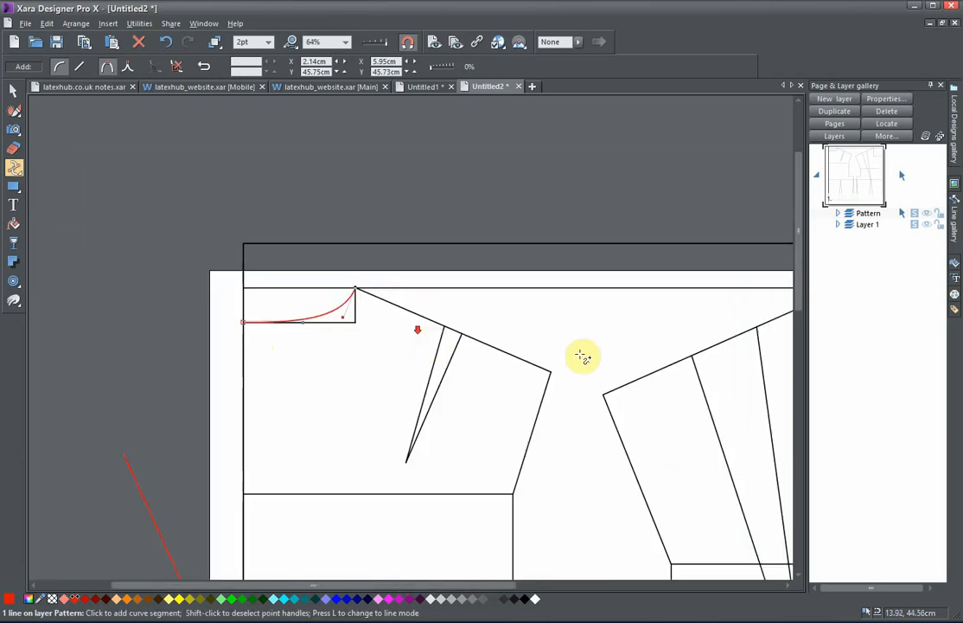
left_click_drag(579, 346, 280, 326)
left_click_drag(533, 321, 303, 303)
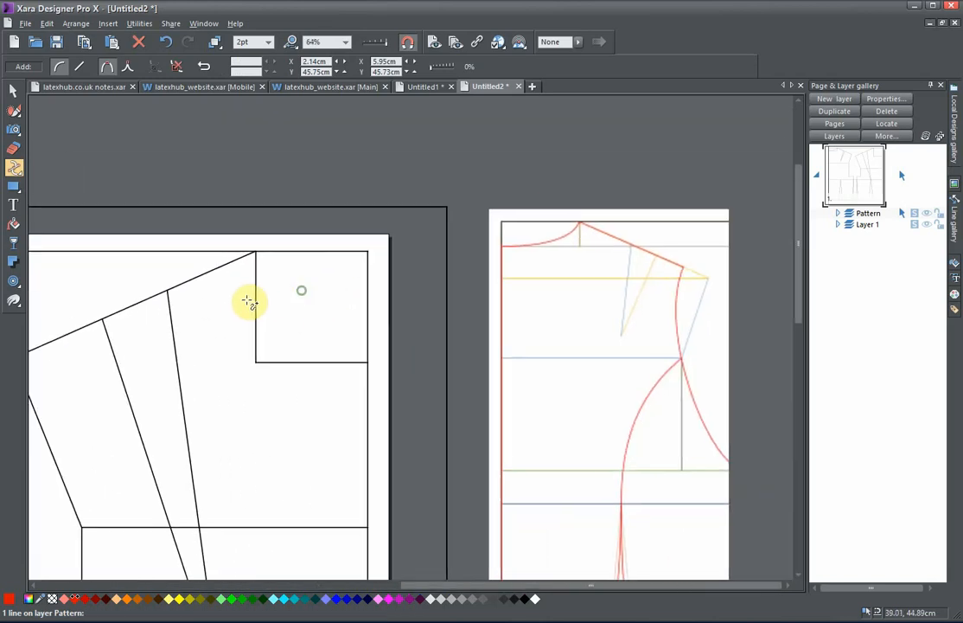
key("Escape")
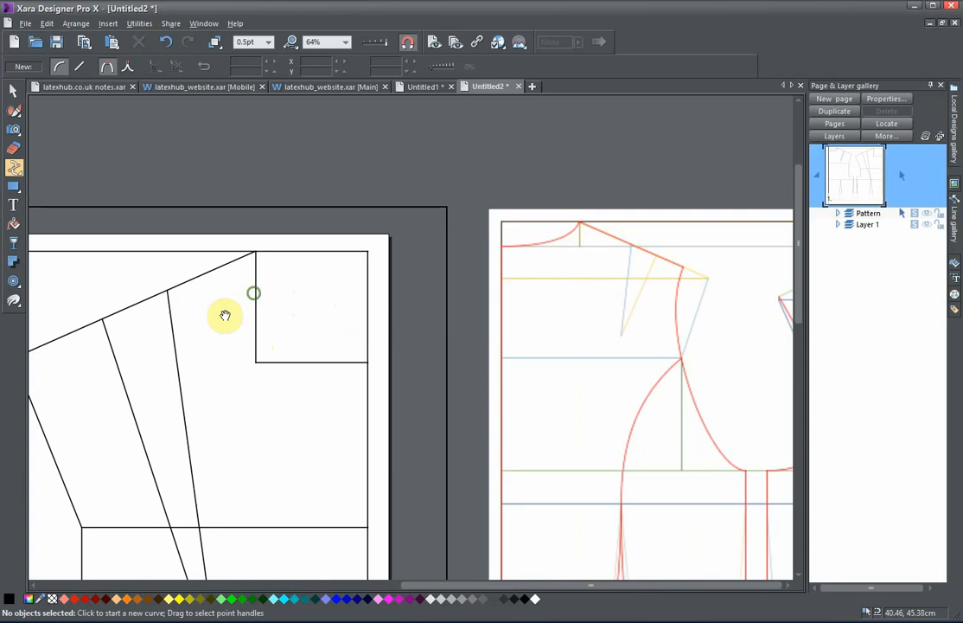
Draw a curve segment diagonally across the front neck box from the shoulder point to centre front, coloured red with a 2pt line.
scroll(246, 296, "up", 2)
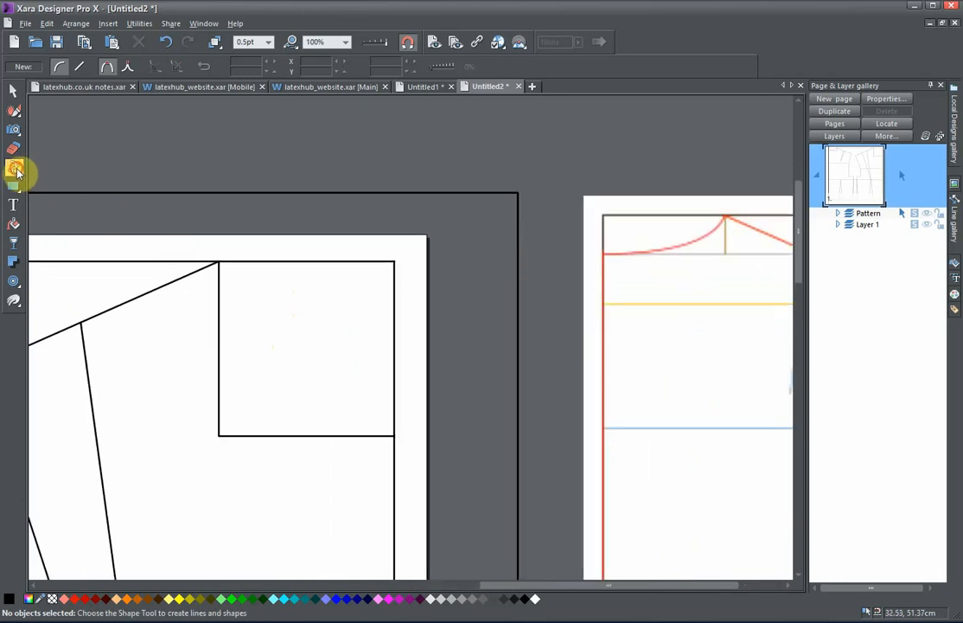
mouse_move(14, 166)
left_click(80, 166)
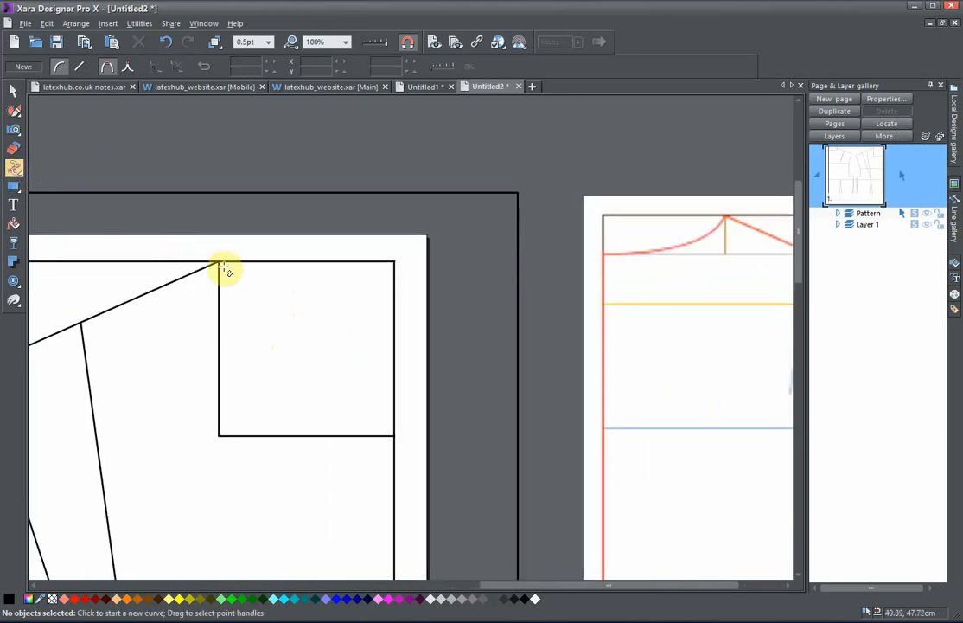
left_click(223, 266)
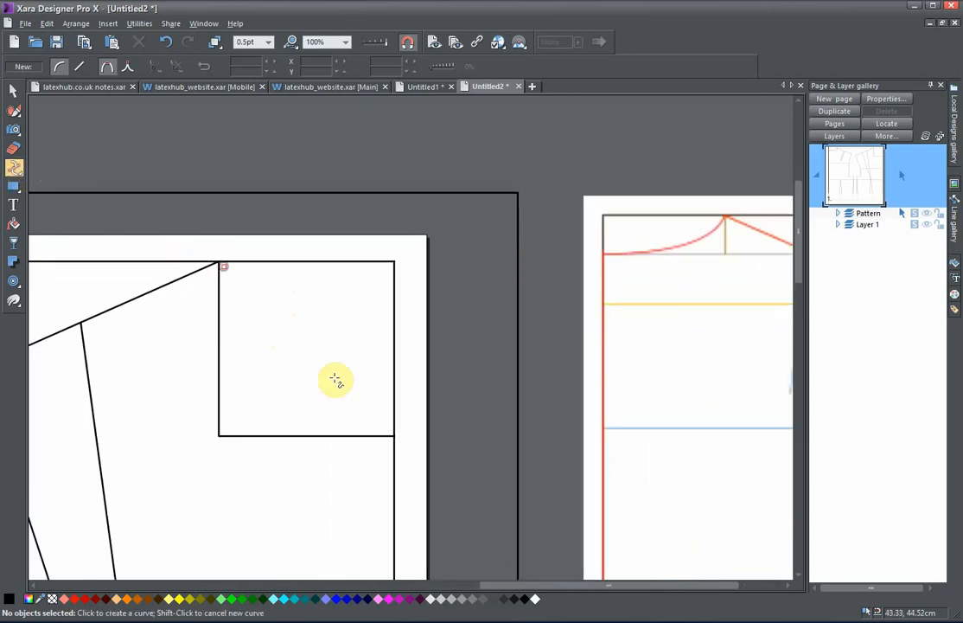
left_click(394, 436)
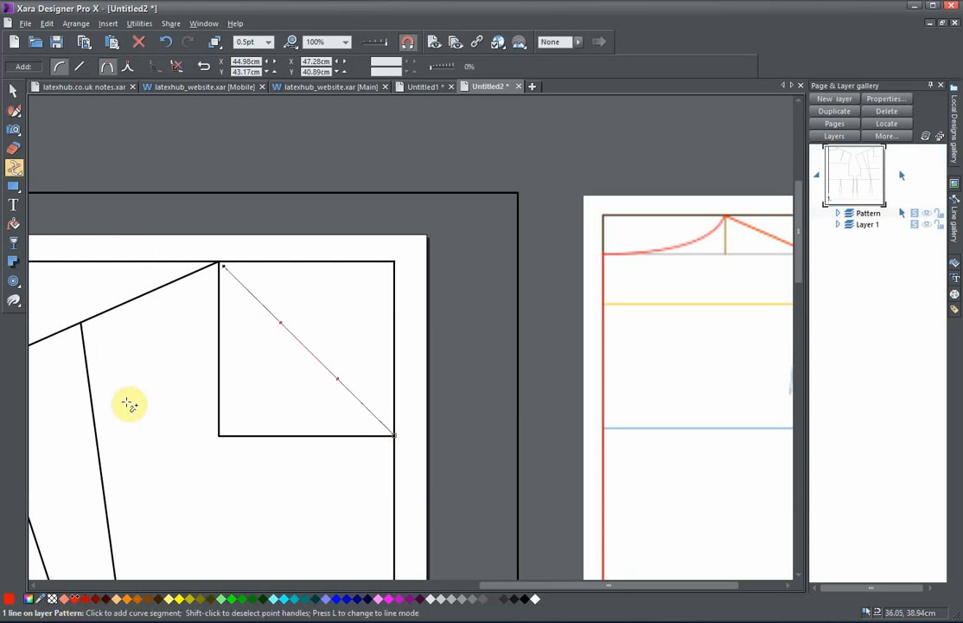
left_click(268, 45)
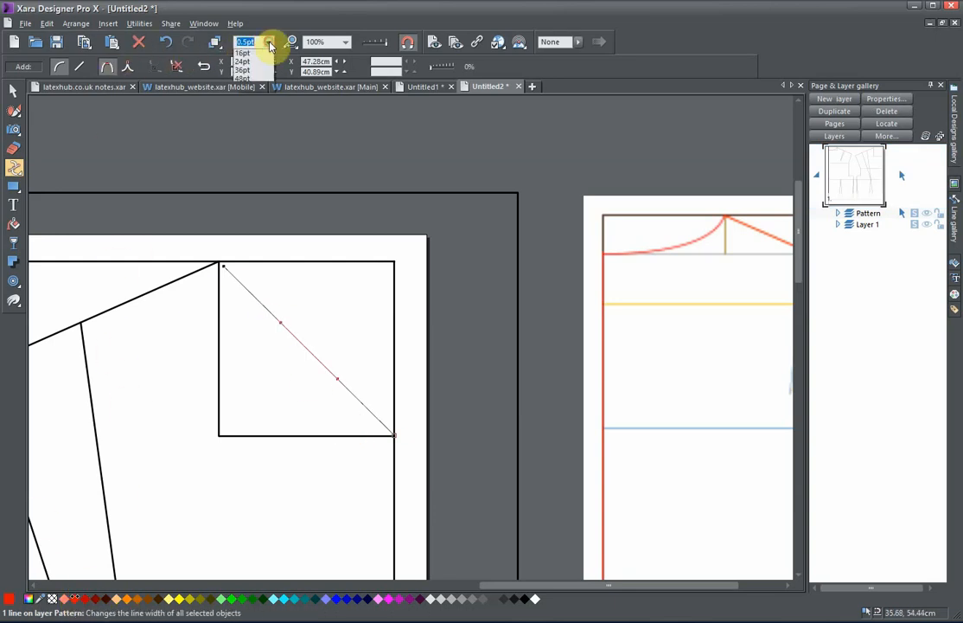
left_click(242, 88)
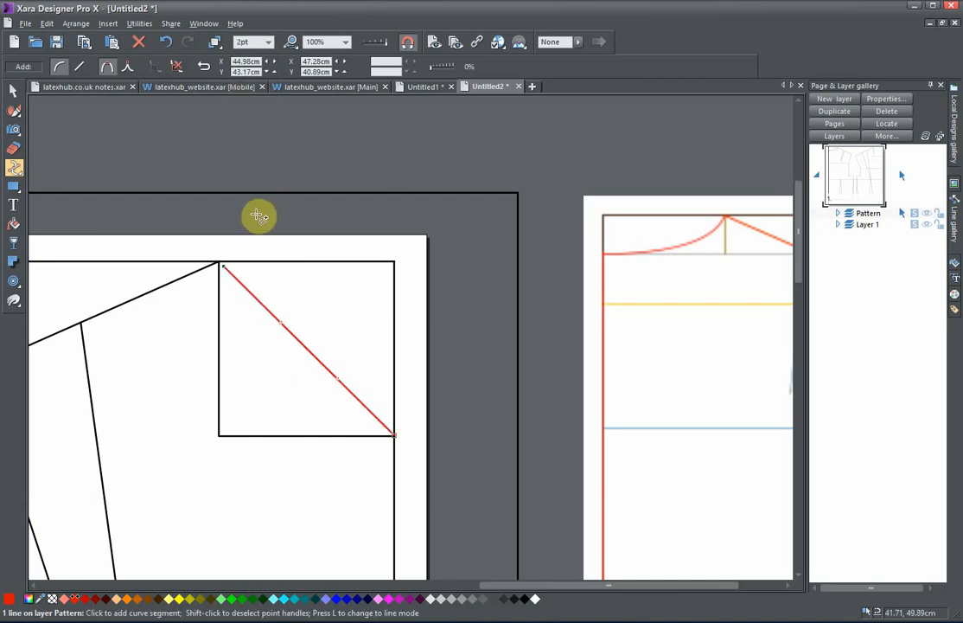
Snap the segment's start to the shoulder corner at 40.19 cm, 47.94 cm, and move its curve handle to about 41.37 cm, 45.25 cm.
scroll(314, 267, "up", 3)
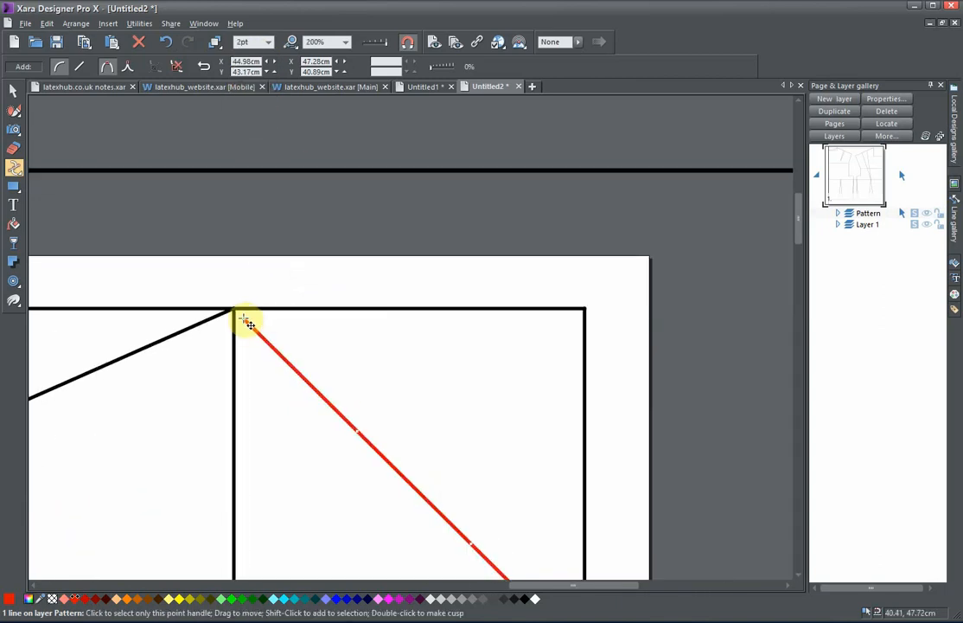
left_click_drag(242, 318, 233, 309)
scroll(328, 353, "down", 3)
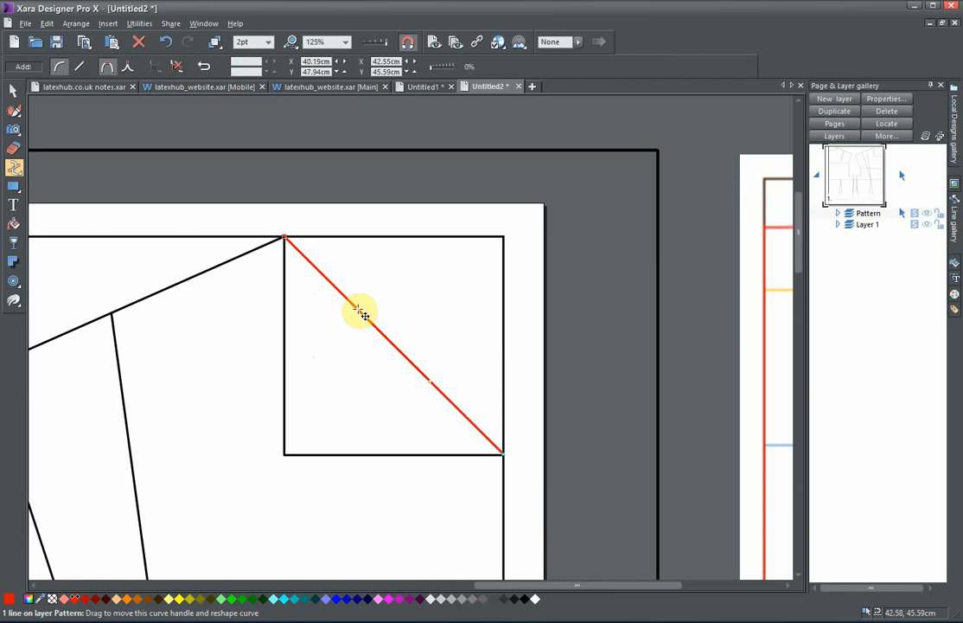
left_click_drag(360, 313, 323, 317)
Examine the front neckline curve at both ends and compare its shape with the reference bodice pattern beside the page.
scroll(323, 328, "up", 3)
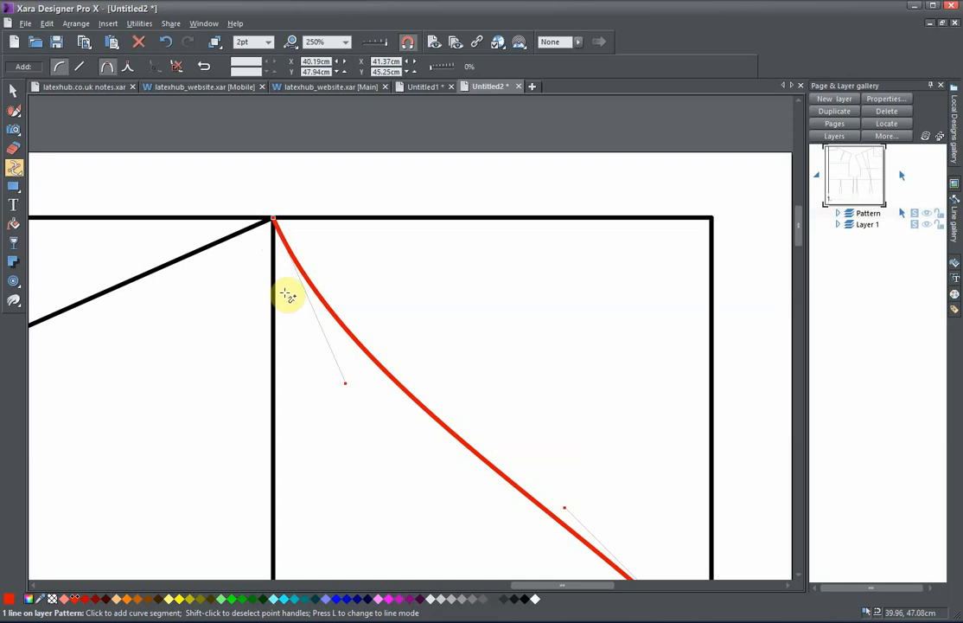
left_click_drag(375, 374, 301, 304)
scroll(331, 358, "down", 1)
left_click_drag(429, 379, 378, 286)
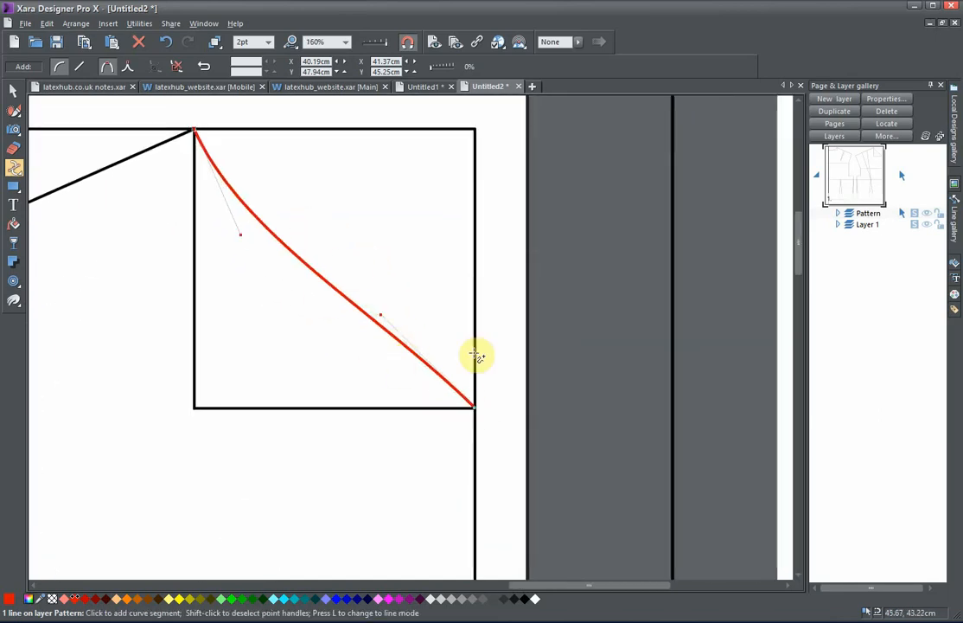
mouse_move(459, 353)
left_mouse_down()
mouse_move(399, 356)
mouse_move(409, 400)
mouse_move(464, 297)
left_mouse_up()
scroll(398, 355, "down", 3)
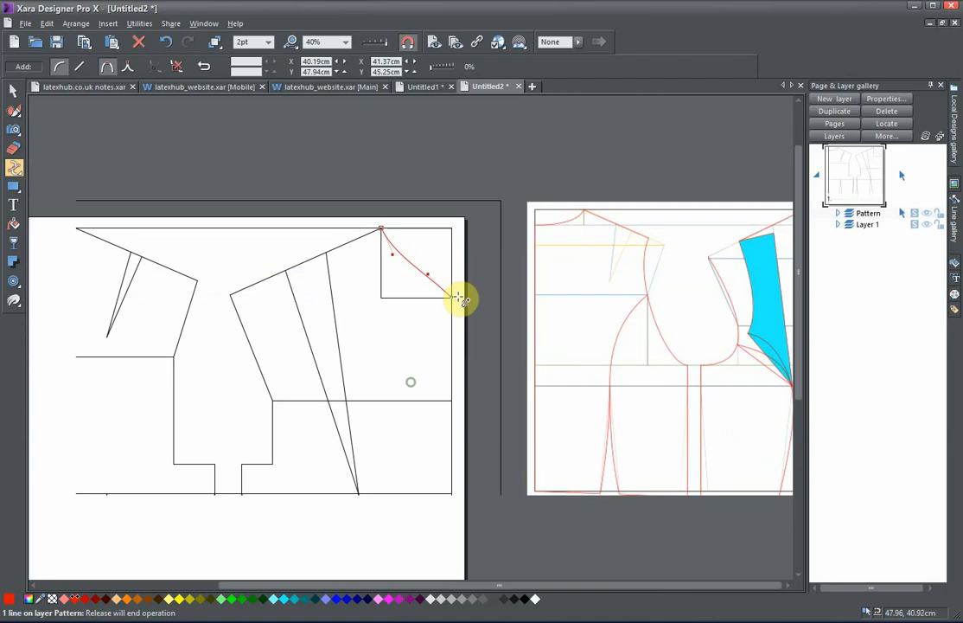
left_click_drag(596, 331, 256, 318)
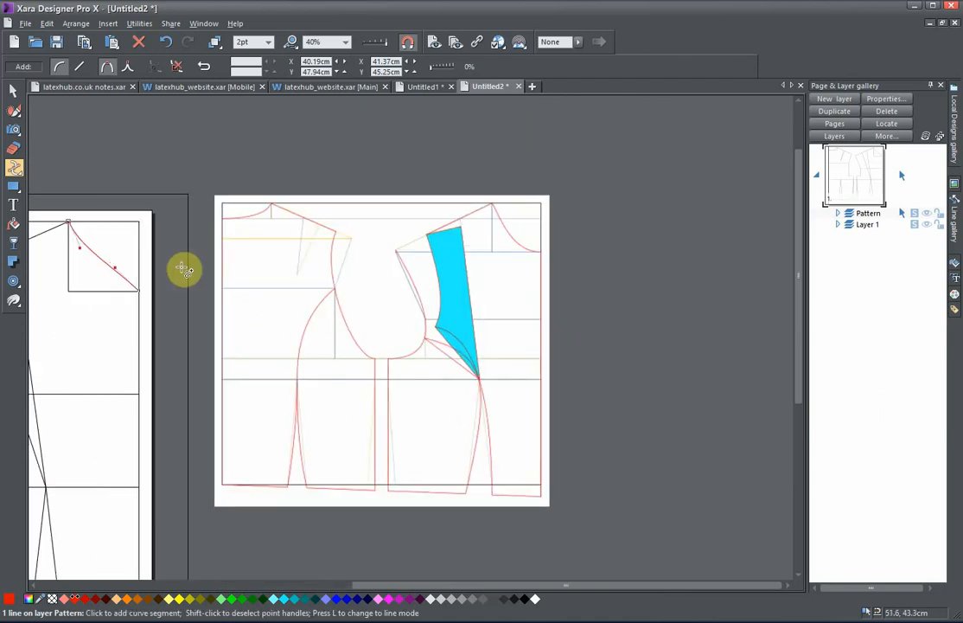
left_click_drag(182, 269, 230, 263)
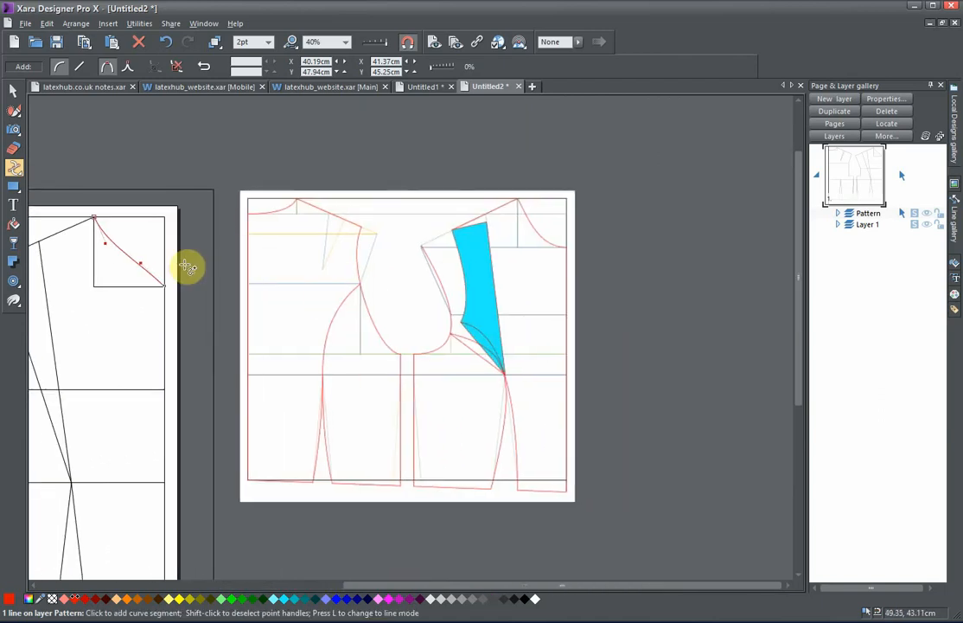
left_click_drag(469, 276, 629, 287)
left_click_drag(240, 267, 344, 276)
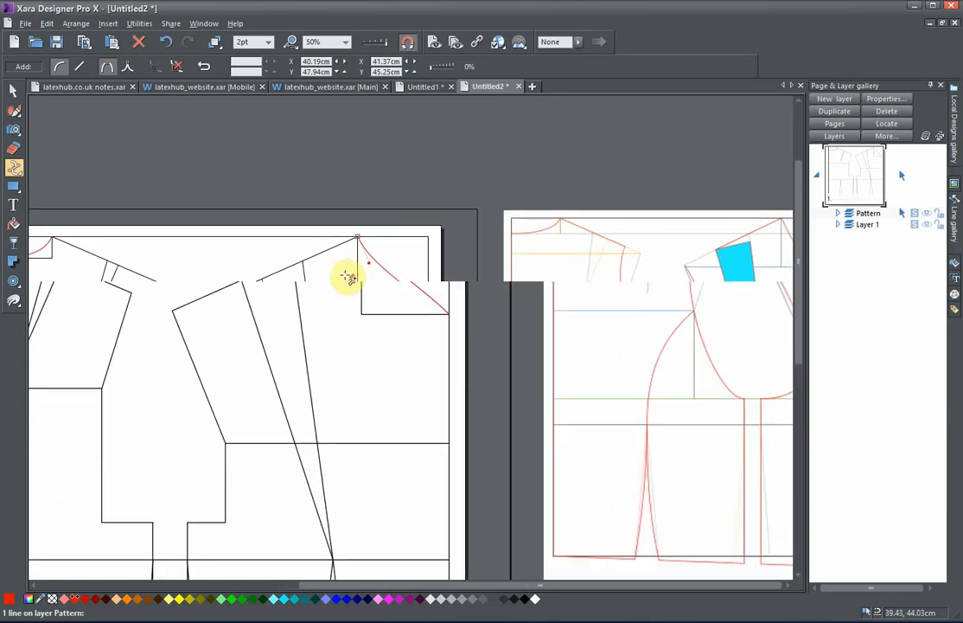
scroll(351, 275, "up", 1)
left_click_drag(429, 334, 319, 344)
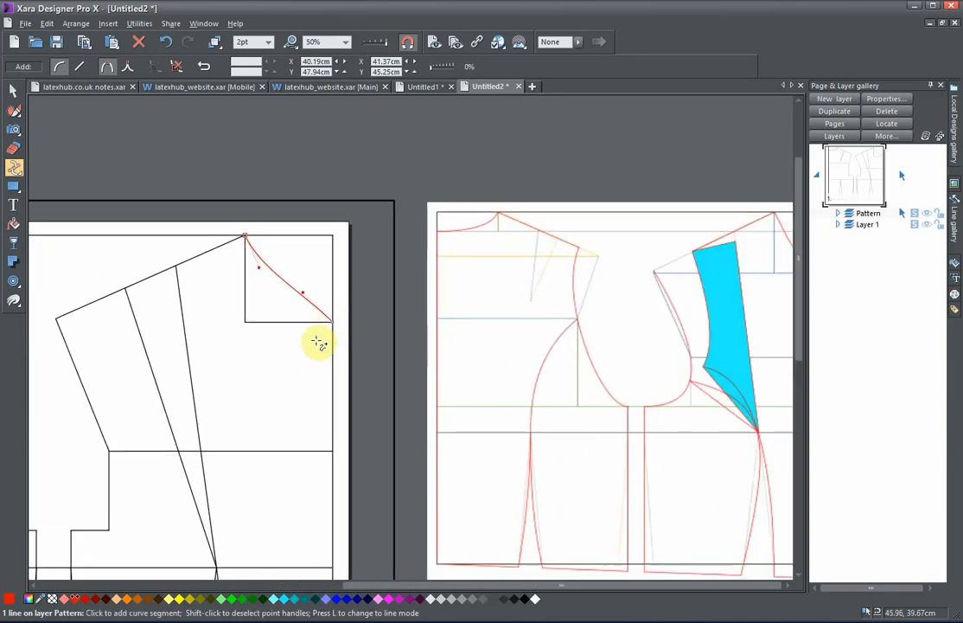
Move the centre-front curve handle onto the neck box's horizontal base so the neckline meets centre front squarely.
scroll(318, 344, "up", 2)
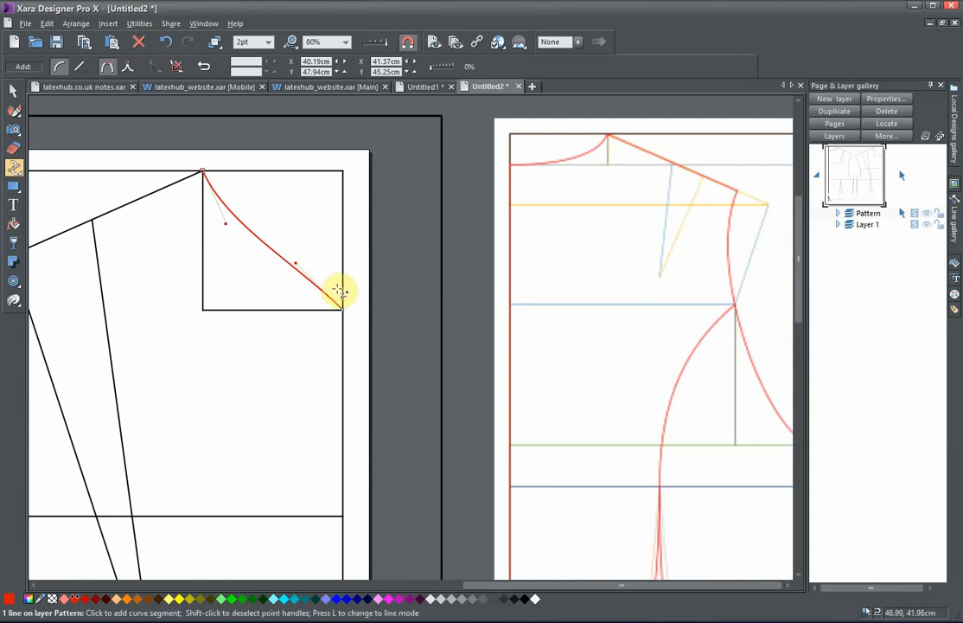
left_click_drag(324, 310, 317, 305)
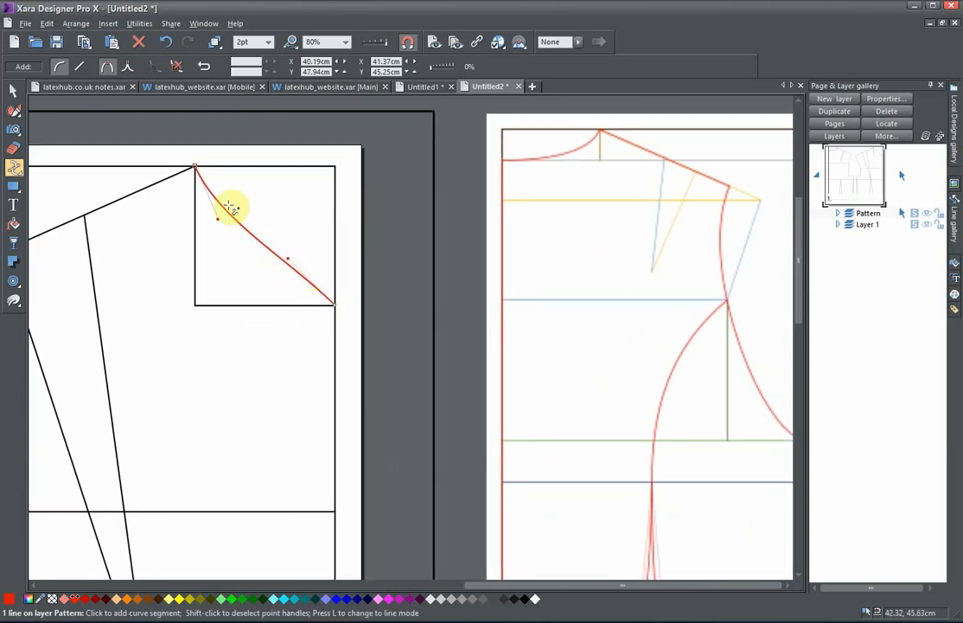
scroll(338, 292, "up", 2)
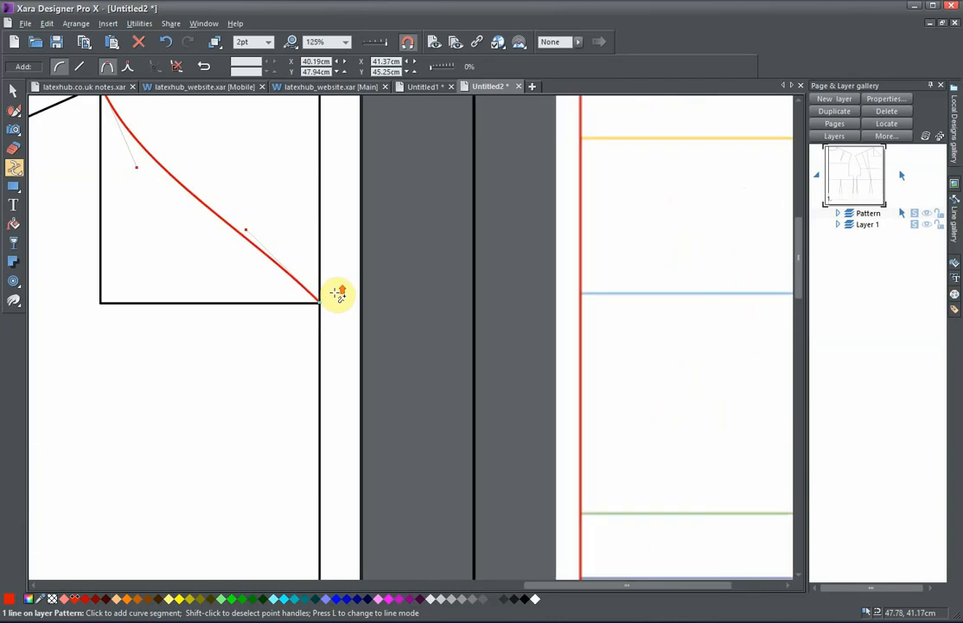
left_click_drag(250, 229, 178, 297)
scroll(329, 349, "down", 3)
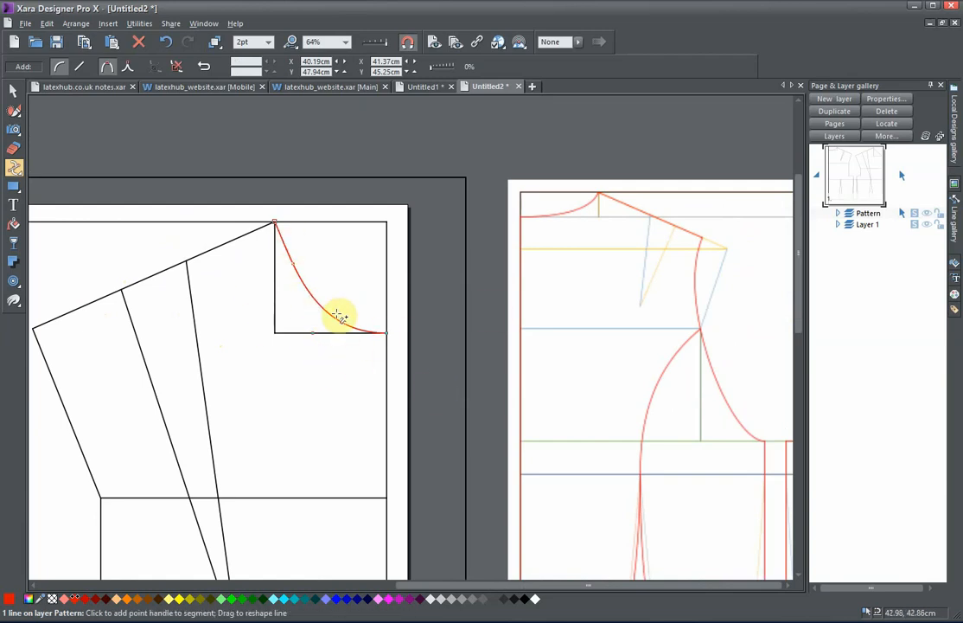
Check how the front neckline meets the shoulder line, and deselect the curve.
scroll(279, 302, "up", 4)
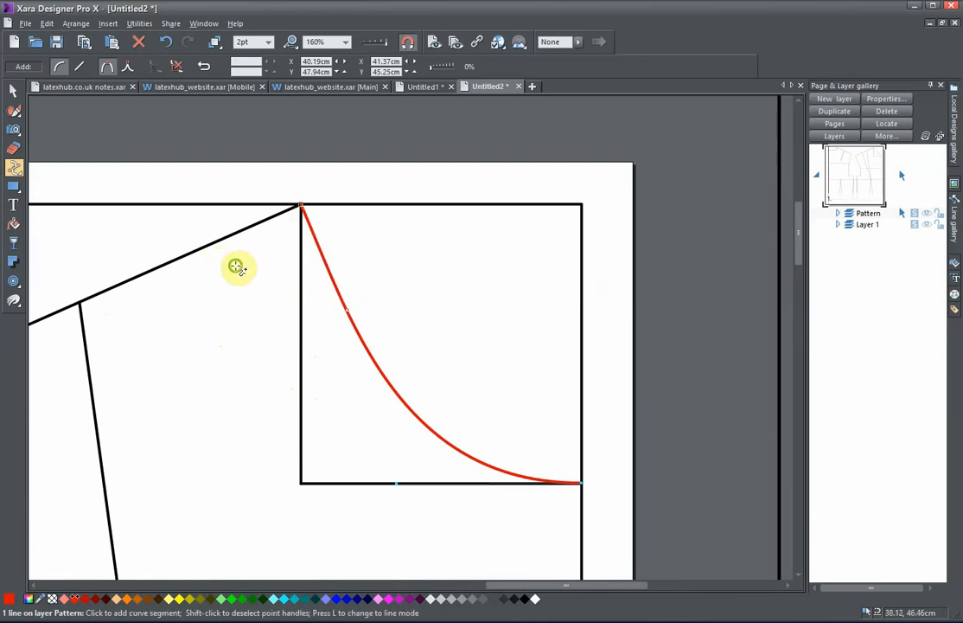
left_click_drag(237, 277, 330, 289)
scroll(328, 297, "down", 6)
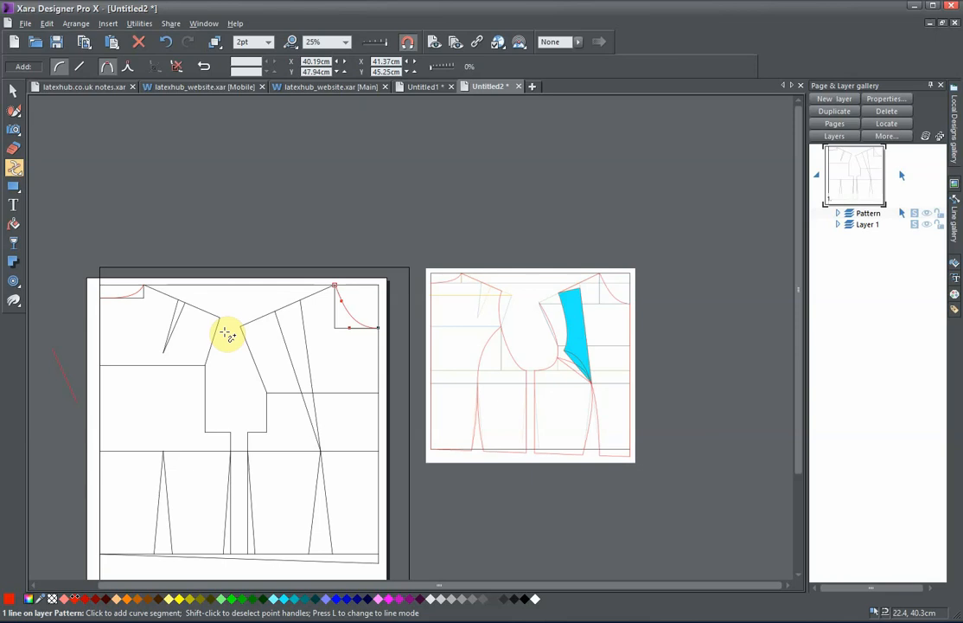
key("Escape")
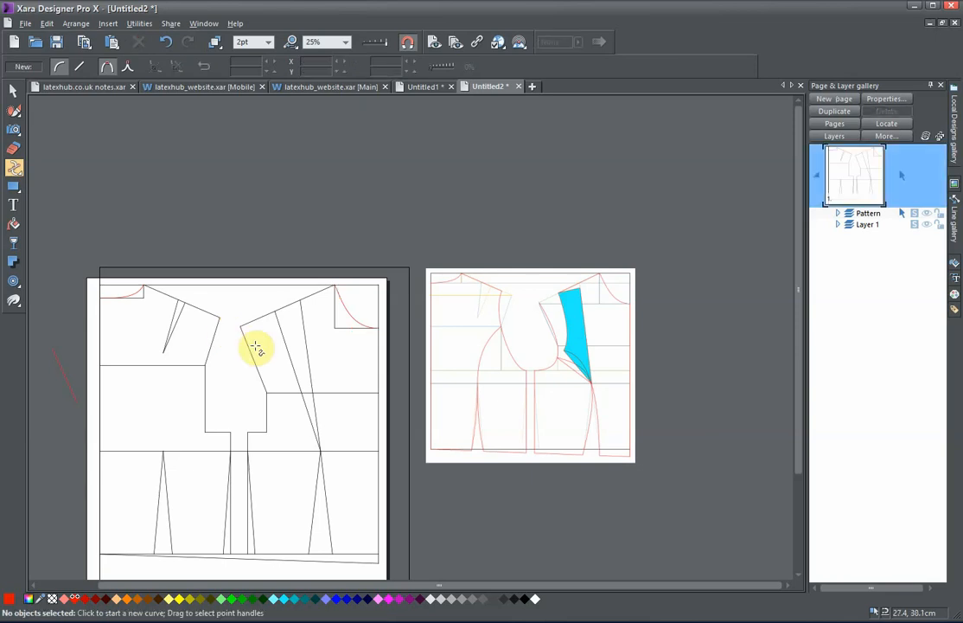
Start a new curve for the back armhole at the outer end of the back shoulder line.
left_click_drag(254, 345, 298, 262)
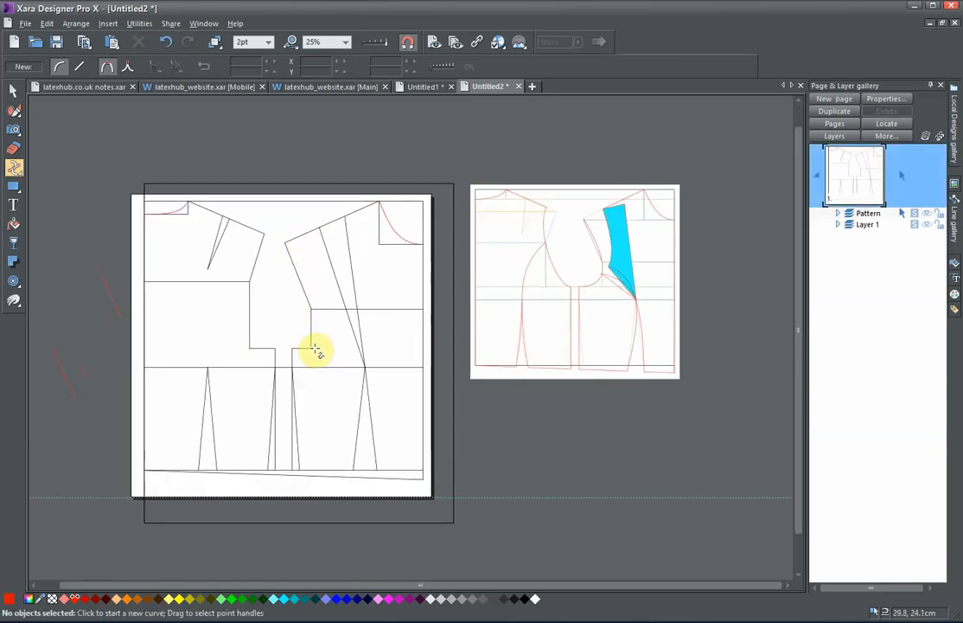
scroll(320, 350, "up", 1)
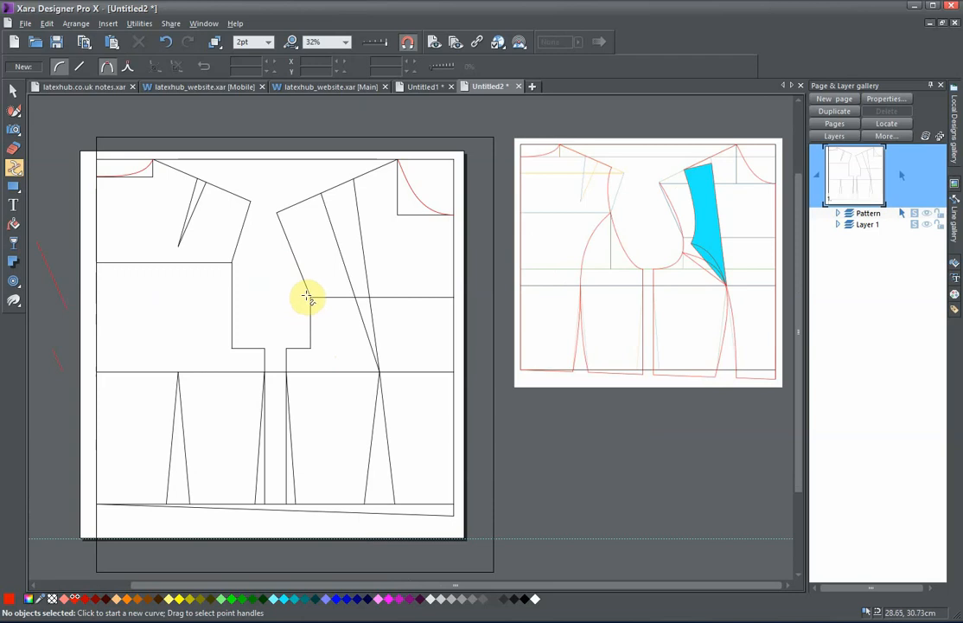
left_click_drag(313, 330, 329, 386)
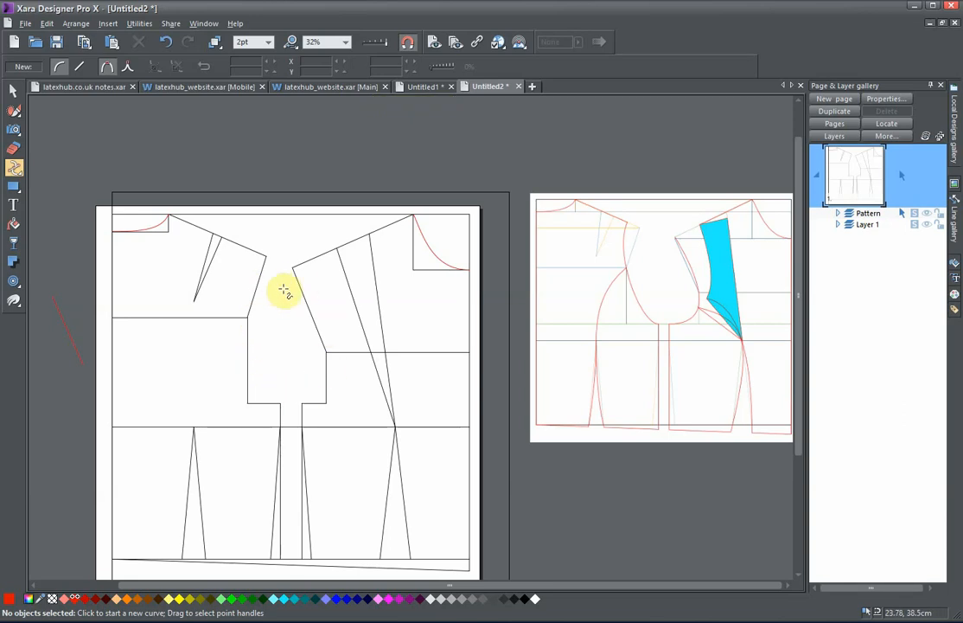
scroll(286, 345, "up", 2)
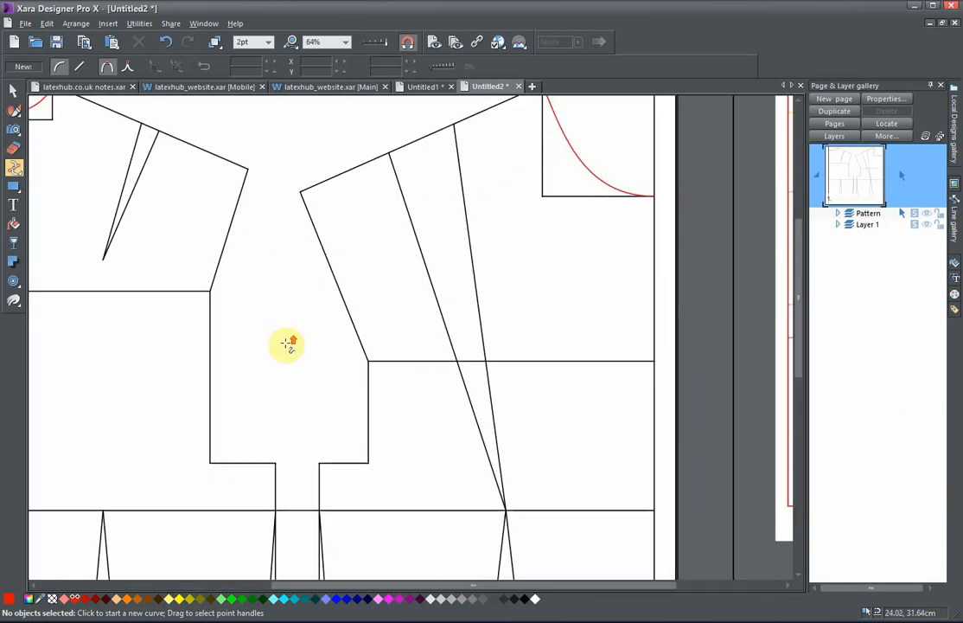
left_click_drag(288, 346, 327, 340)
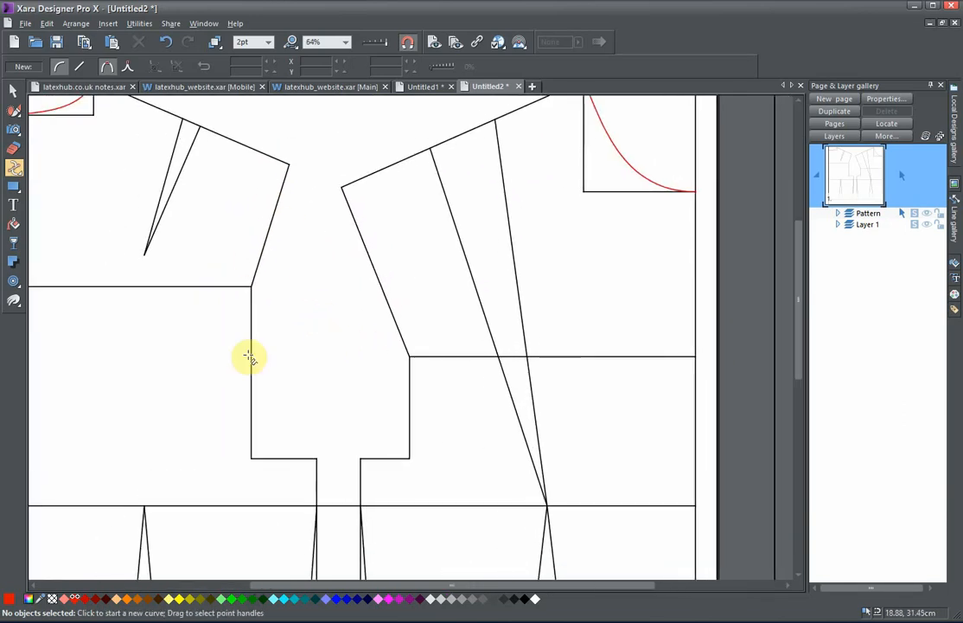
left_click(14, 170)
left_click(15, 170)
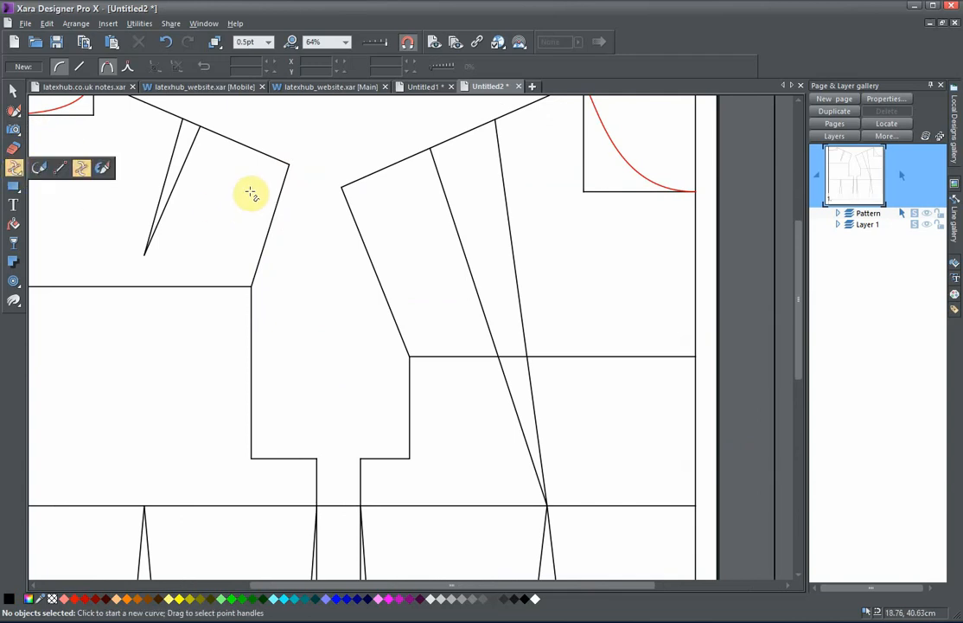
left_click(289, 166)
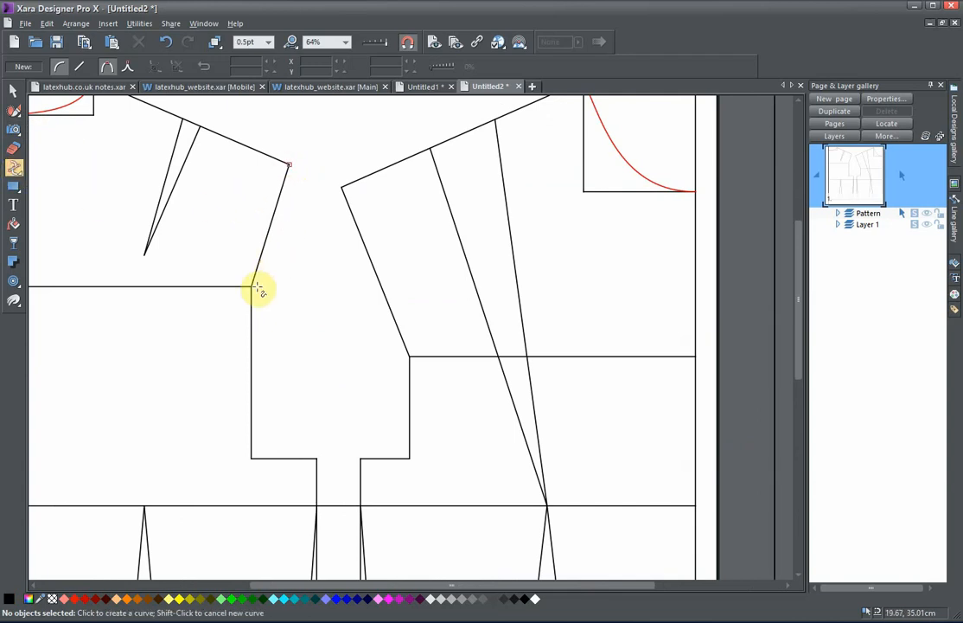
Try the back armhole as two segments through the back-width corner to the underarm corner, and undo both segments.
left_click(251, 288)
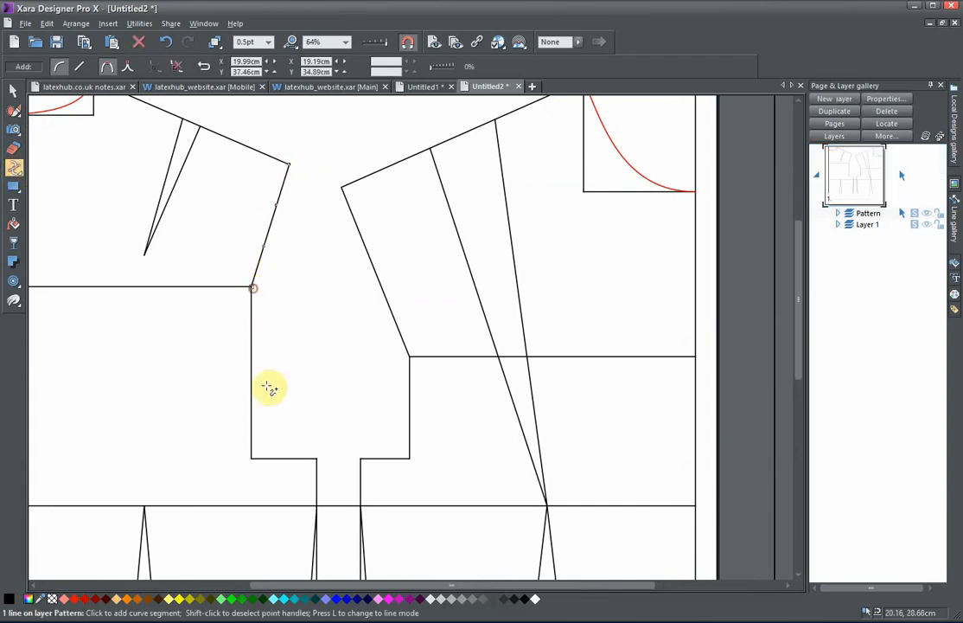
left_click(316, 457)
left_click_drag(332, 402, 387, 390)
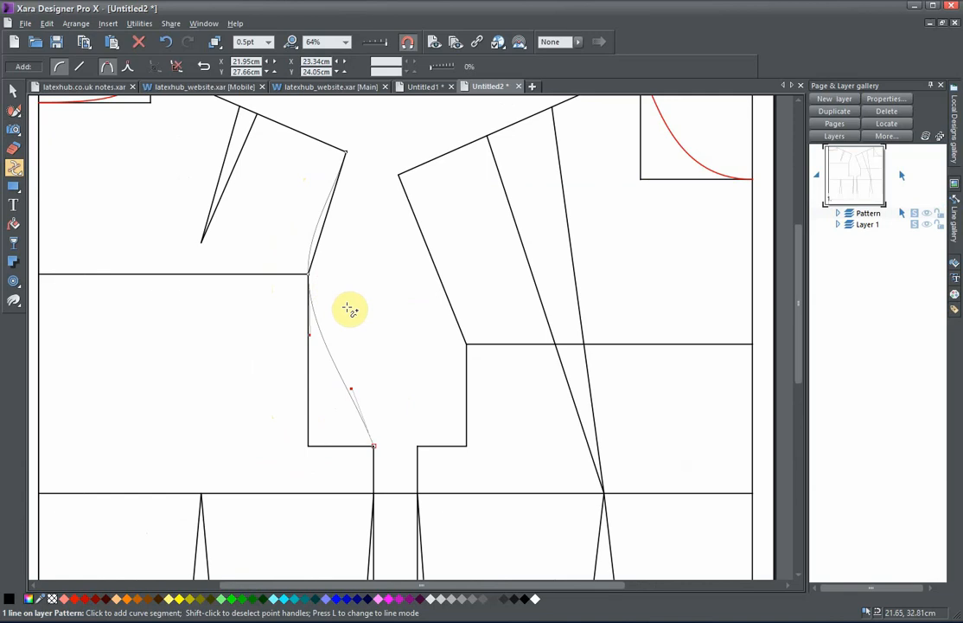
left_click(166, 42)
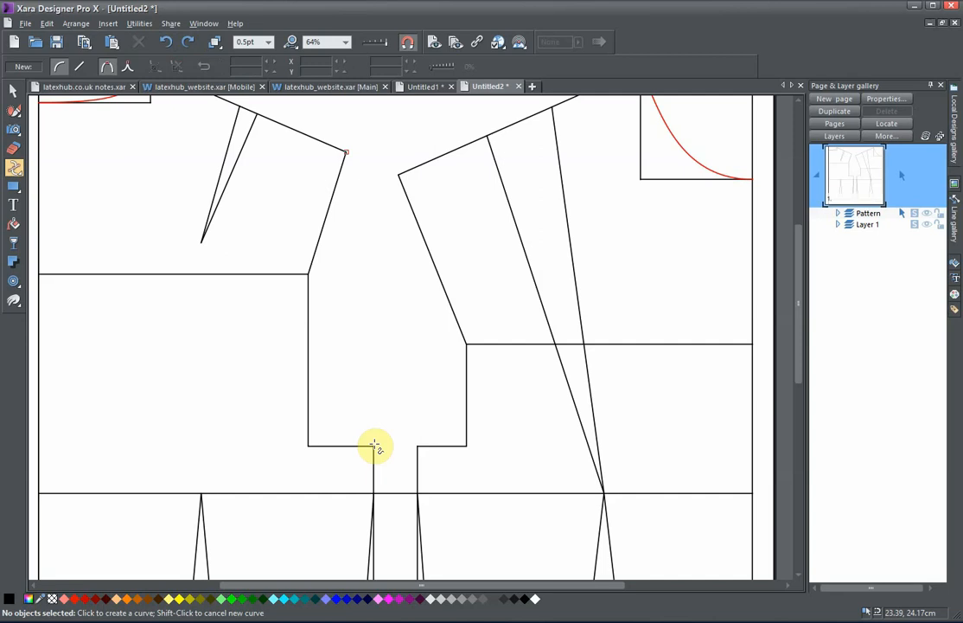
Draw the back armhole as one segment from the shoulder tip to the underarm corner, coloured red with a 2pt line.
key("ctrl+y")
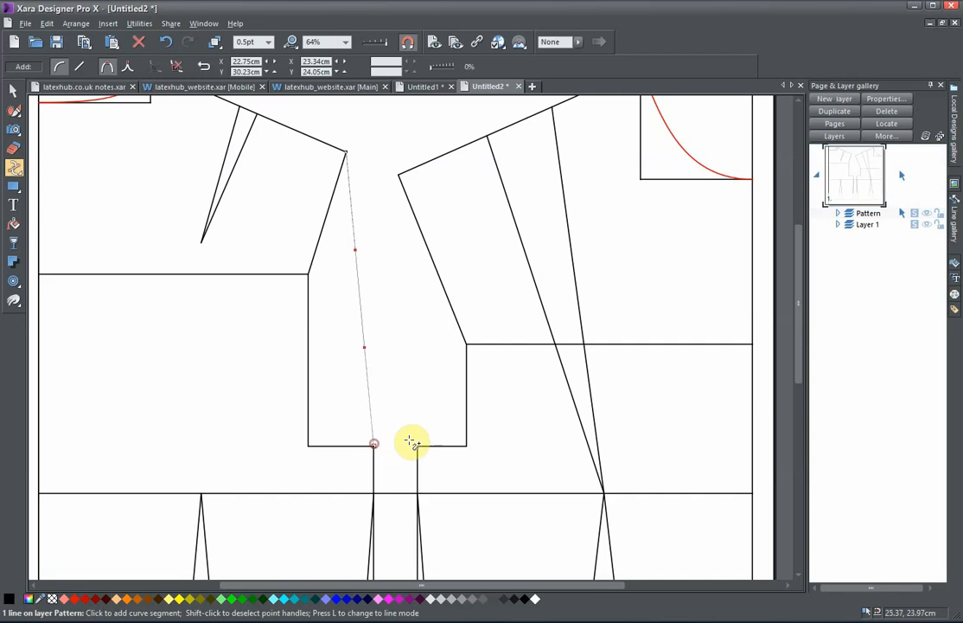
left_click(79, 600)
left_click(268, 43)
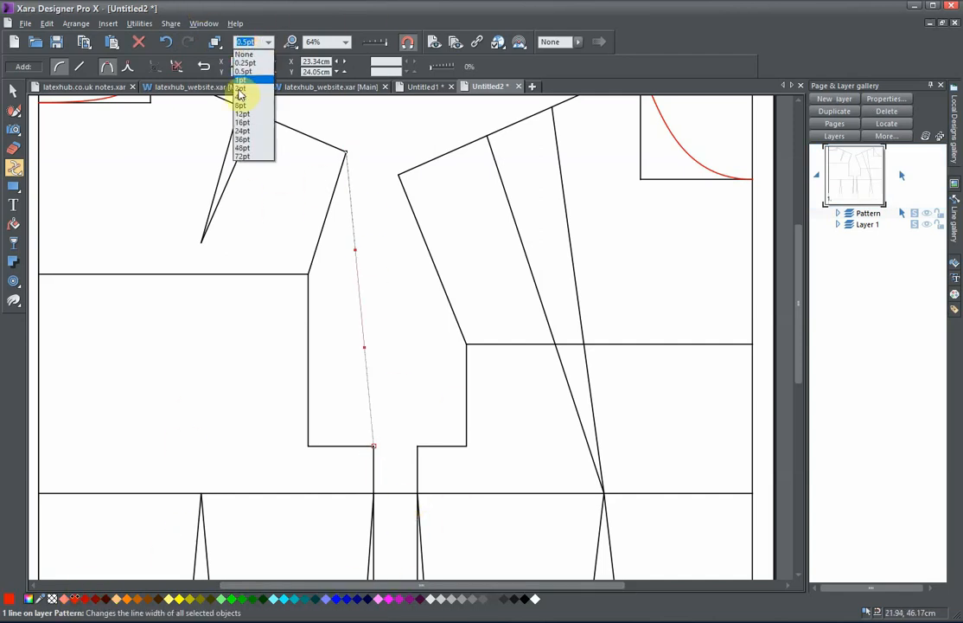
left_click(241, 95)
scroll(385, 286, "up", 5)
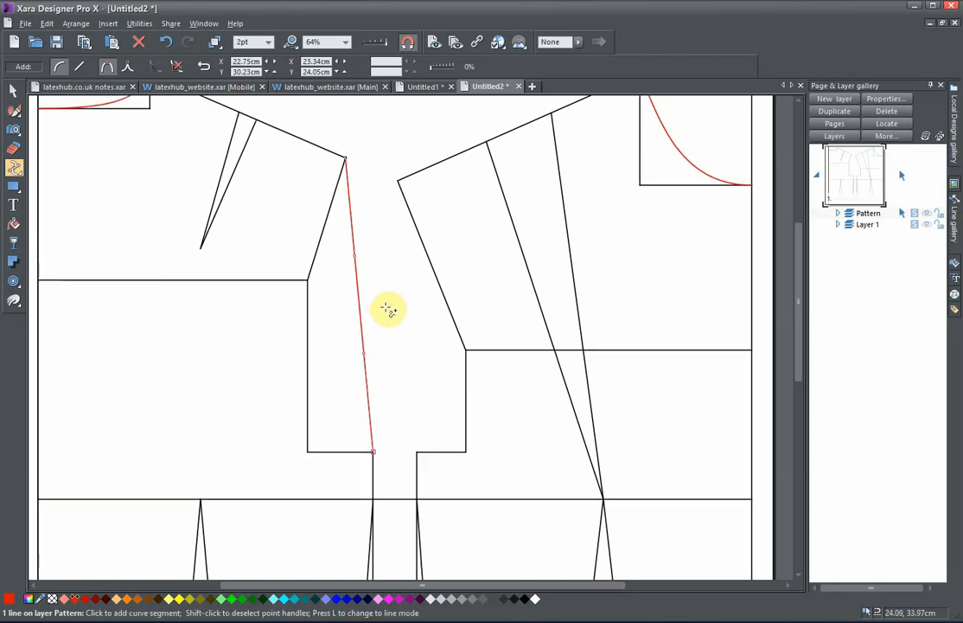
Bend the upper part of the back armhole inward by moving its shoulder-end curve handle towards the slanted armhole guide line.
scroll(385, 272, "down", 6)
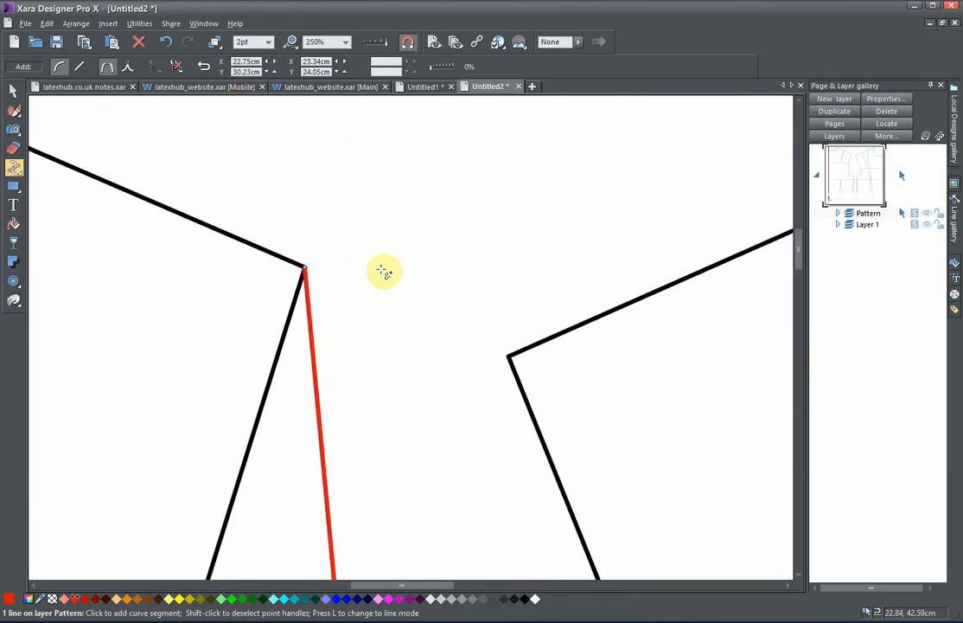
left_click_drag(421, 313, 398, 254)
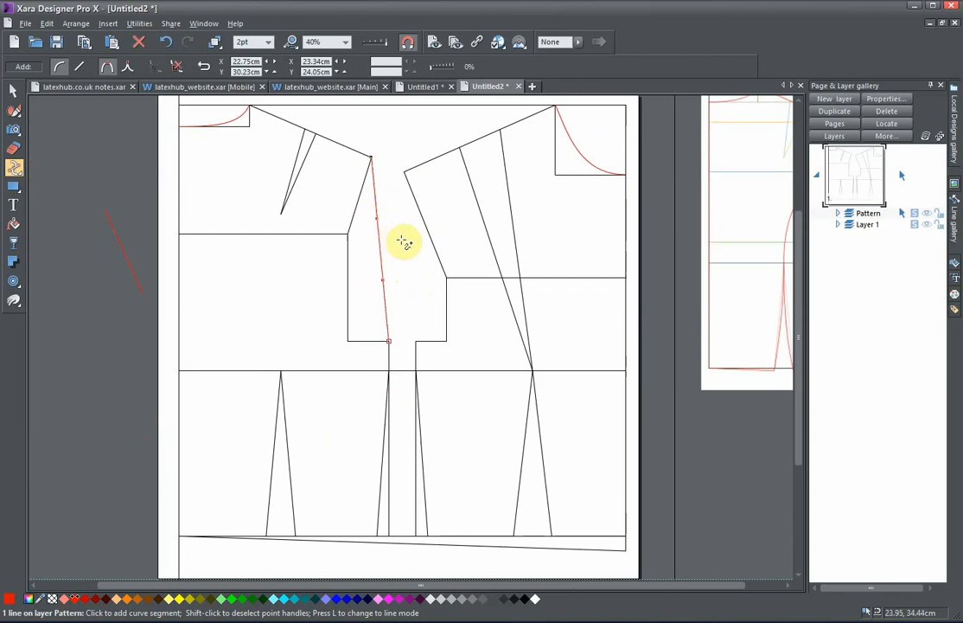
left_click_drag(390, 220, 393, 248)
scroll(393, 240, "up", 1)
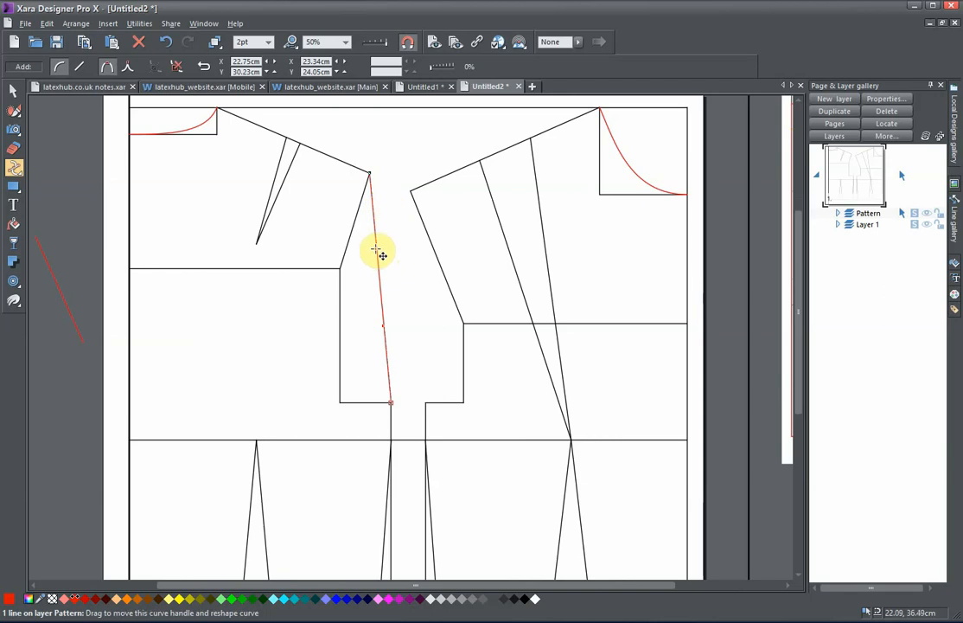
left_click_drag(376, 249, 342, 237)
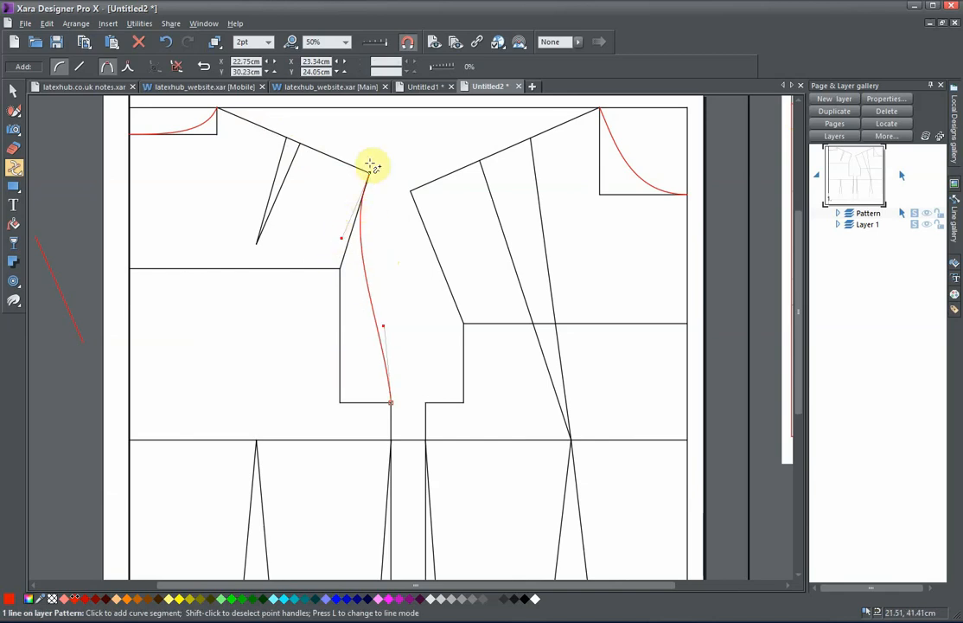
Round the lower part of the back armhole by moving its underarm curve handle along the underarm line to about X 19.87 cm, Y 24.05 cm.
left_click_drag(413, 278, 414, 262)
scroll(414, 269, "down", 2)
scroll(420, 282, "up", 1, "ctrl")
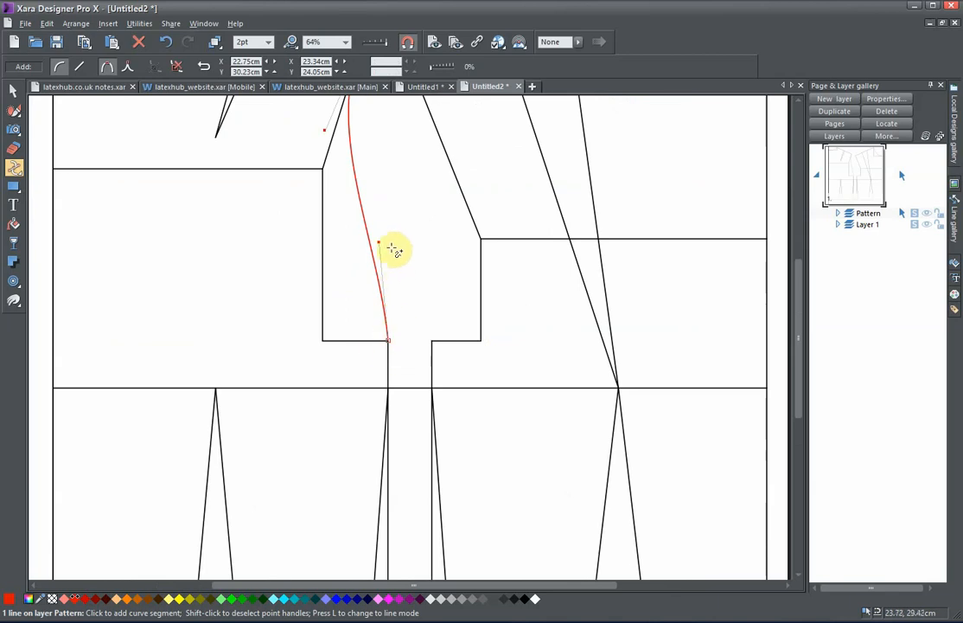
left_click_drag(379, 243, 333, 340)
left_click_drag(419, 301, 462, 396)
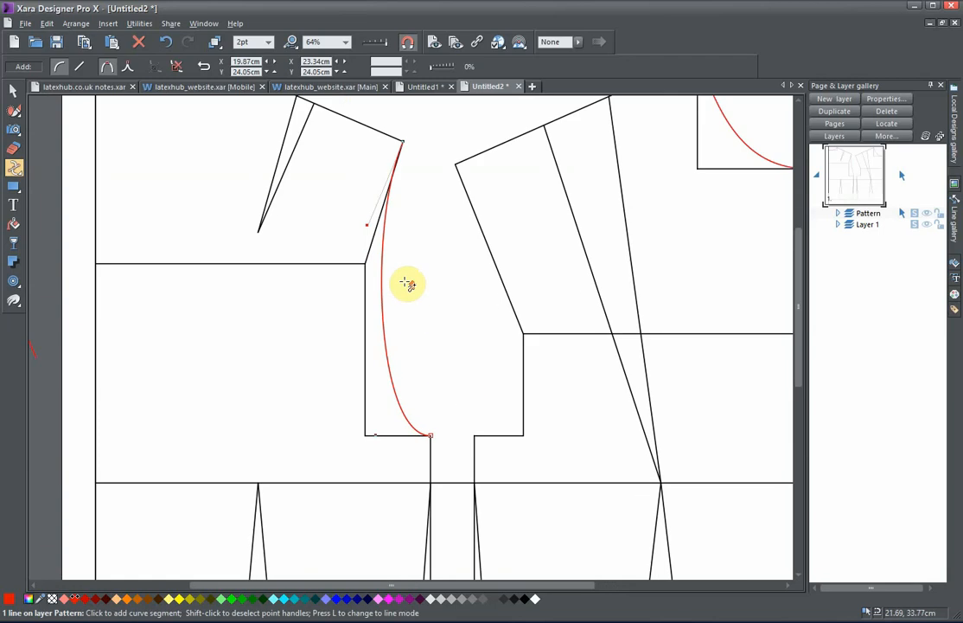
scroll(405, 278, "down", 1)
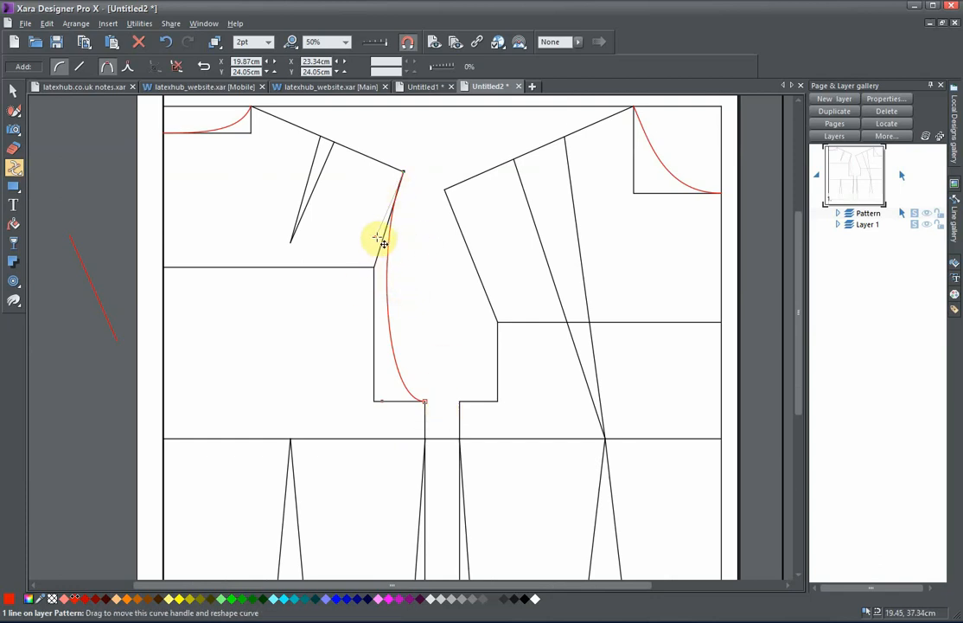
Deepen the back armhole by moving both curve handles further inward, so that the curve passes through the back-width corner.
left_click_drag(381, 243, 363, 262)
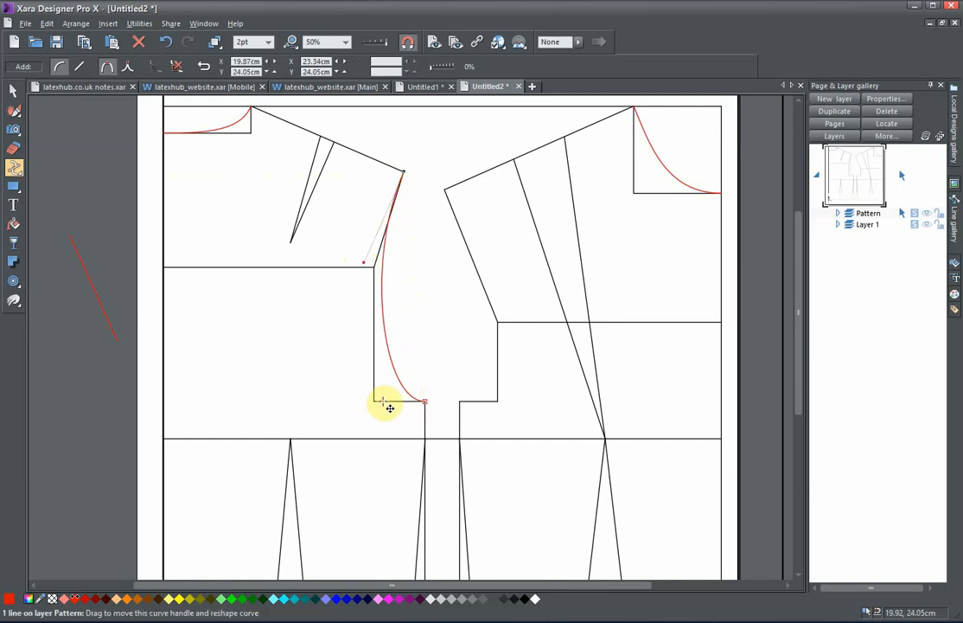
left_click_drag(390, 408, 355, 392)
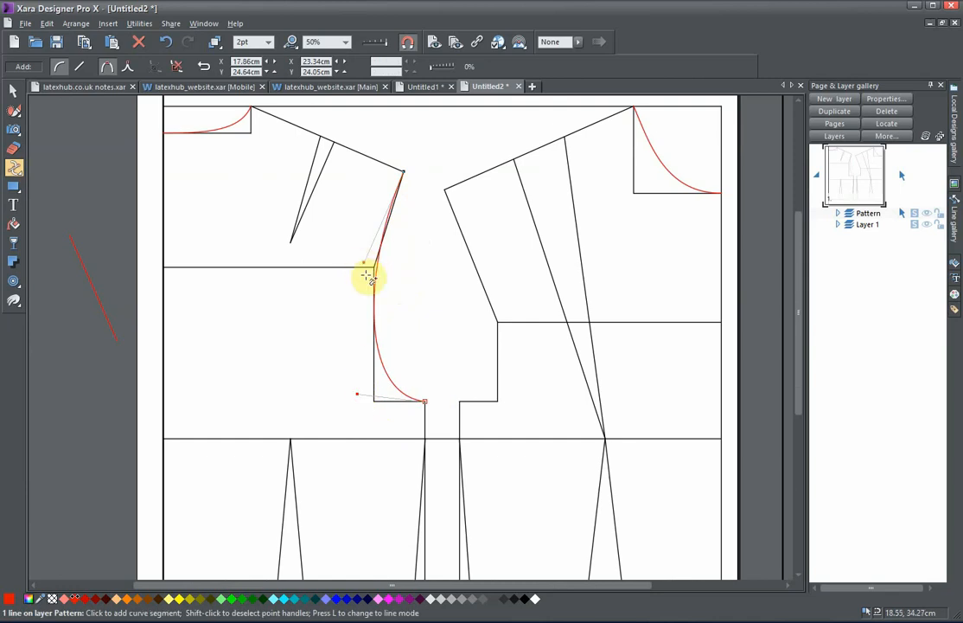
scroll(370, 275, "up", 1)
left_click_drag(372, 254, 349, 278)
scroll(409, 280, "down", 3)
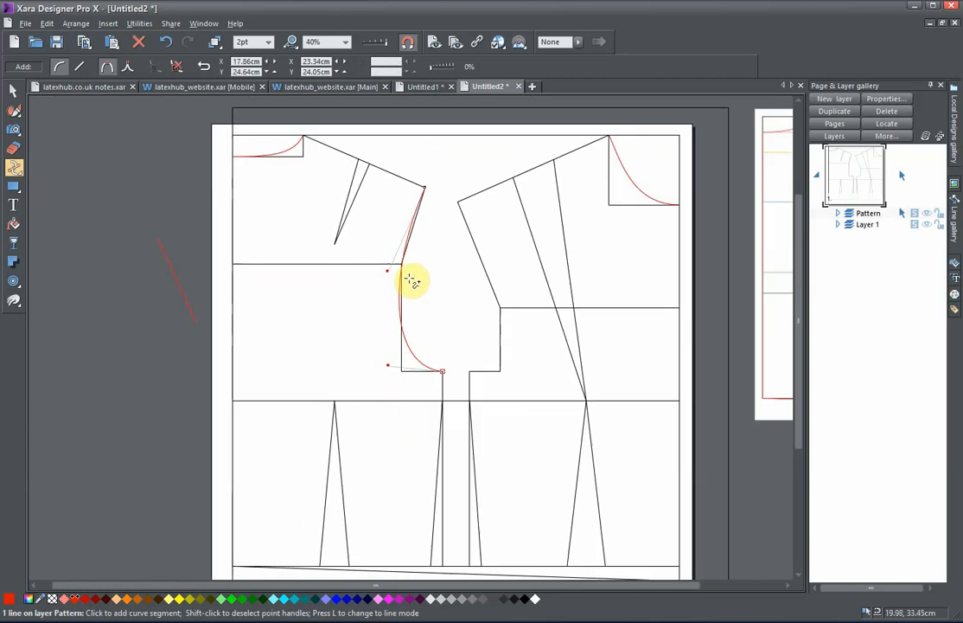
Level the back armhole's underarm handle with the underarm line at X 17.49 cm, Y 24.05 cm, and deselect the curve.
scroll(410, 279, "up", 2)
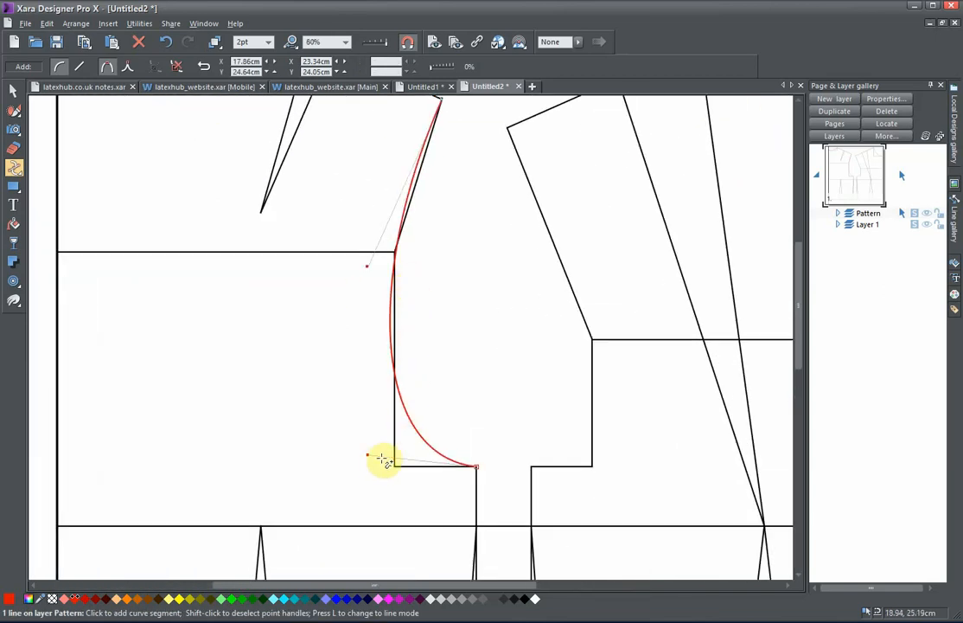
left_click_drag(368, 458, 364, 461)
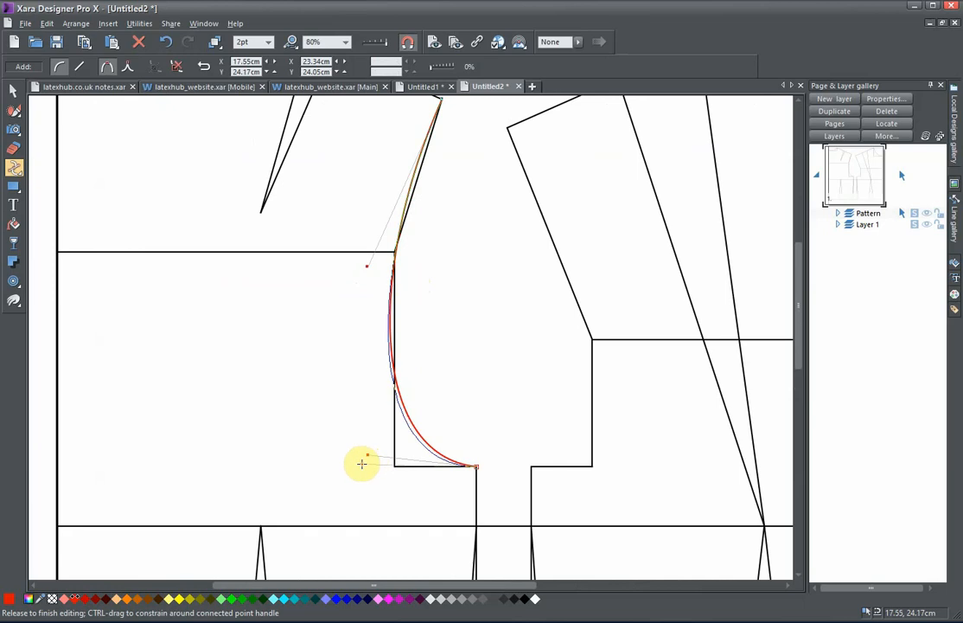
left_click_drag(361, 466, 359, 462)
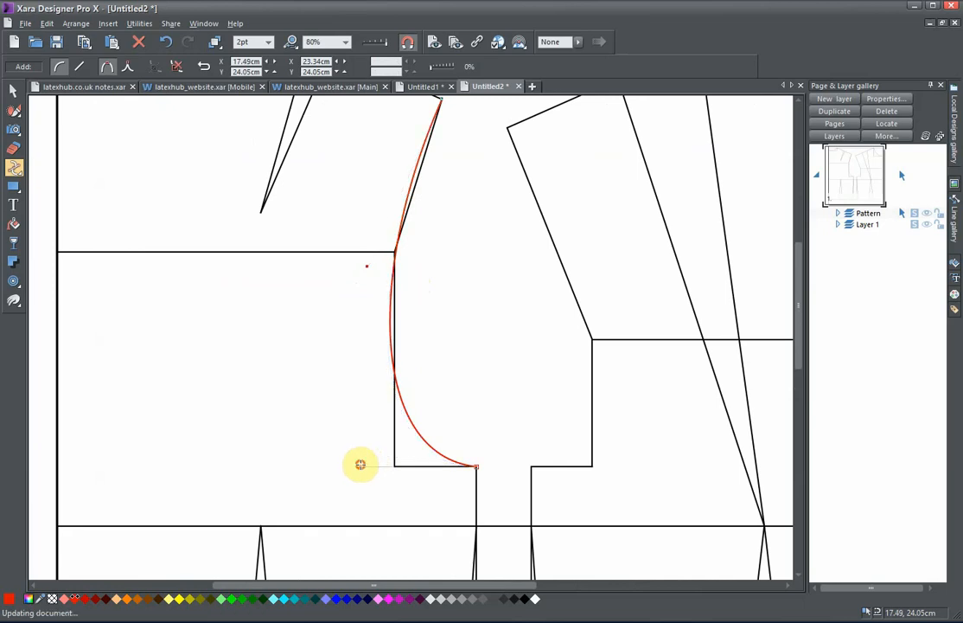
scroll(409, 415, "down", 2)
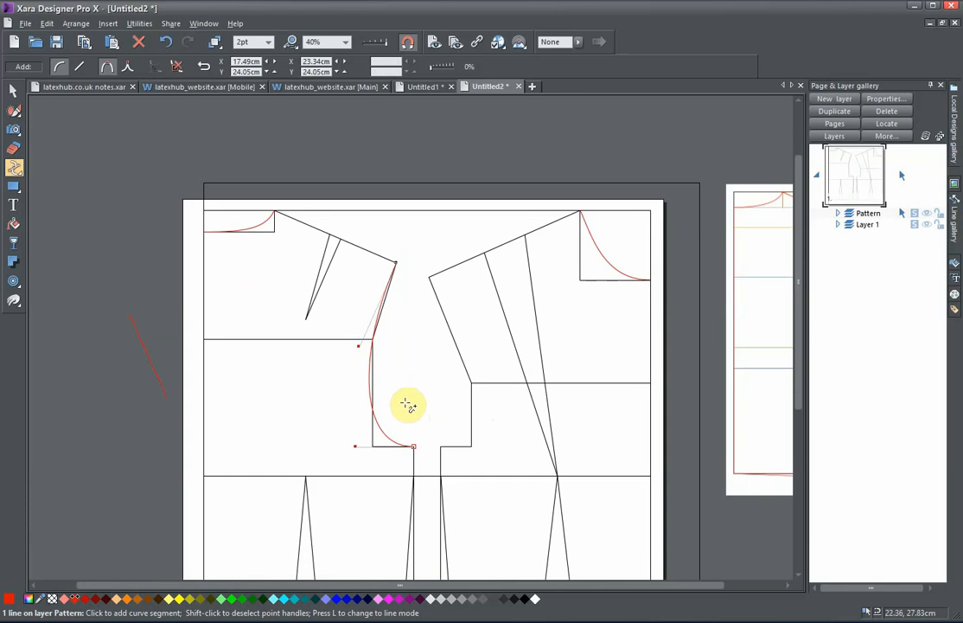
scroll(408, 381, "up", 2)
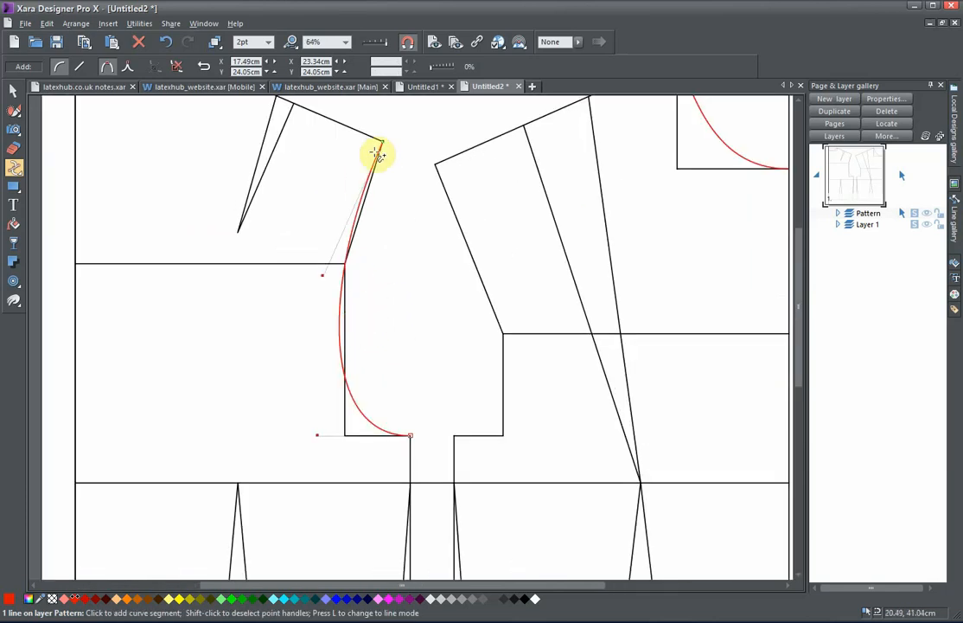
left_click(450, 288)
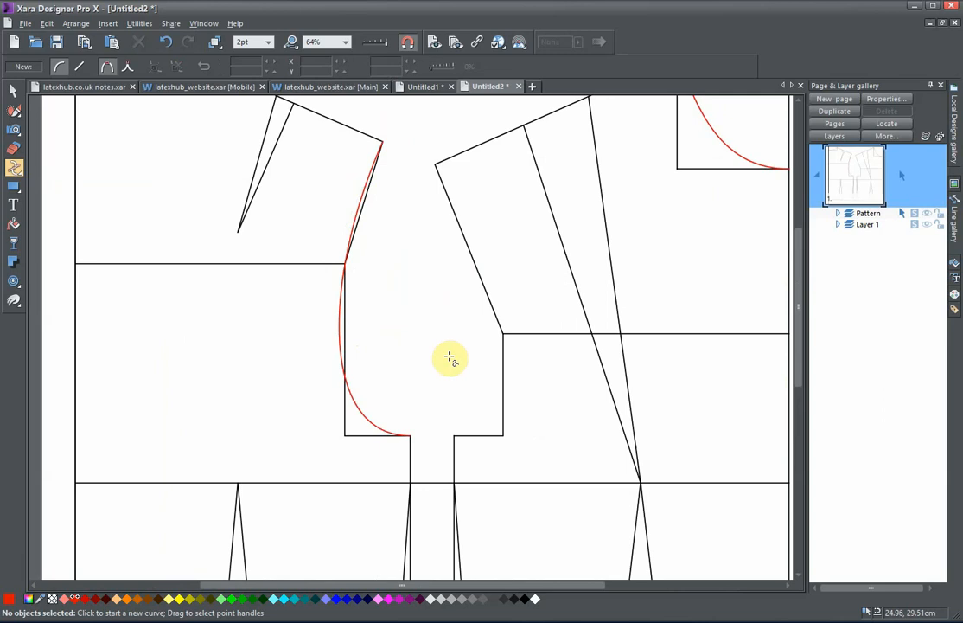
Draw the front armhole as one red 2pt segment joining the front underarm corner and the front shoulder tip.
left_click_drag(458, 359, 371, 352)
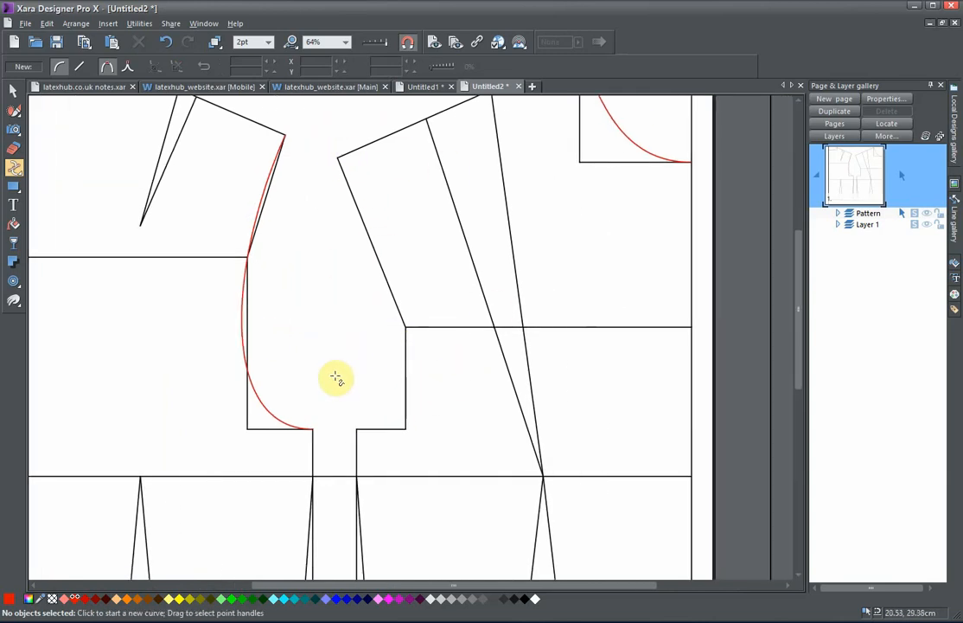
left_click(357, 425)
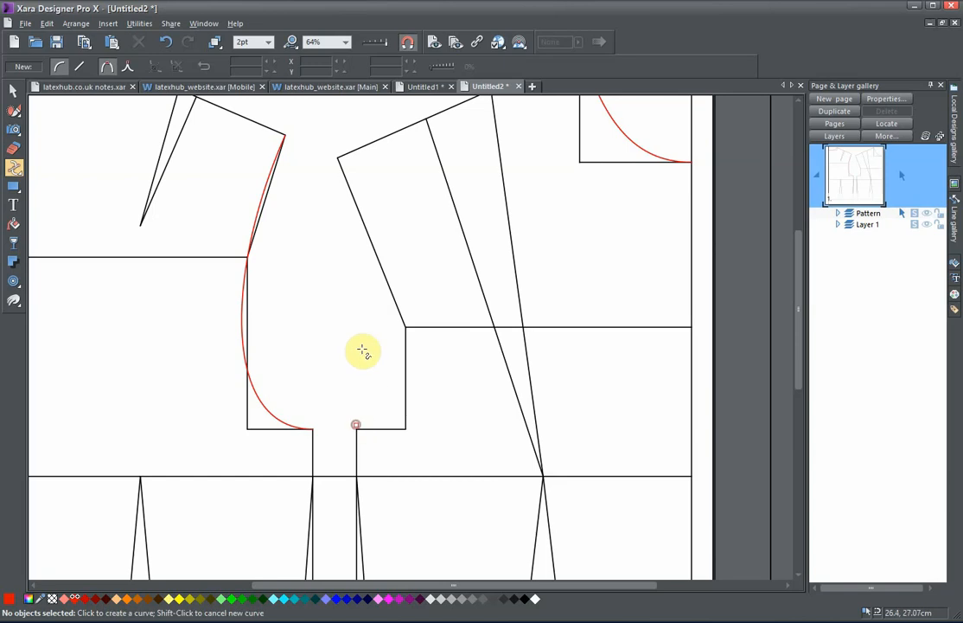
left_click(336, 161)
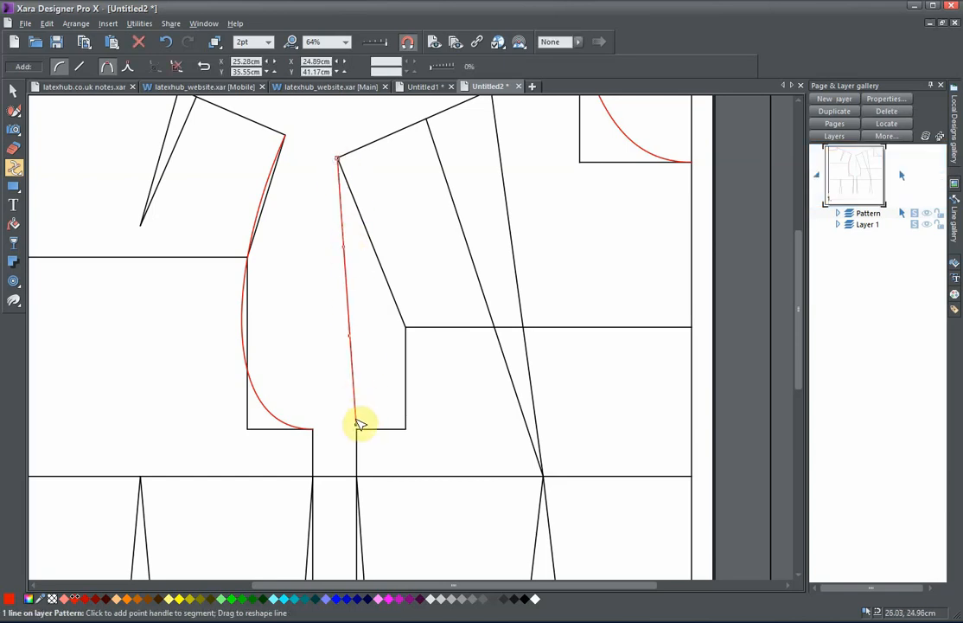
left_click(356, 426)
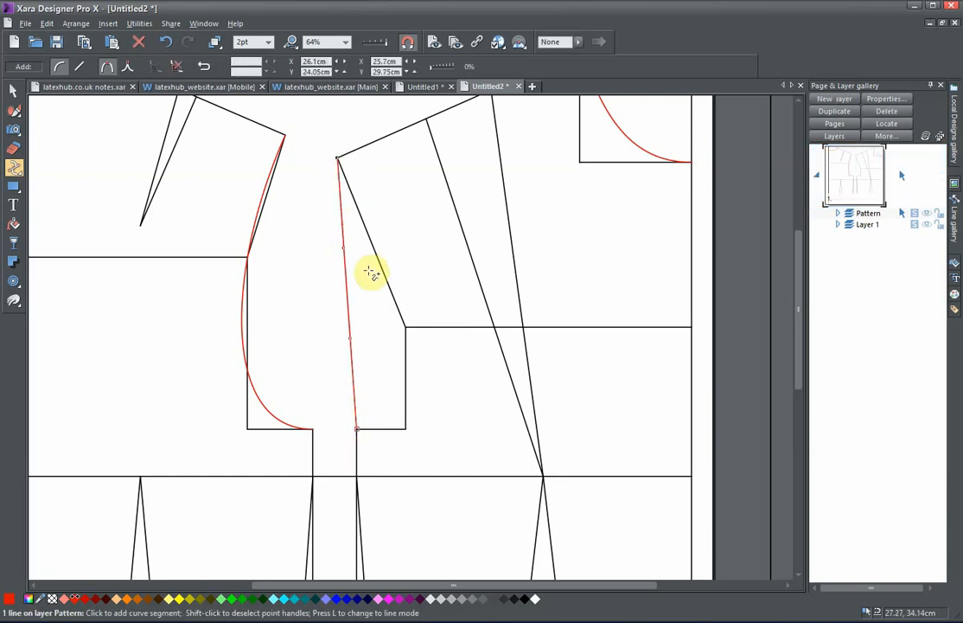
Shape the front armhole by moving its shoulder handle inward and its underarm handle along the underarm line to about X 33.85 cm, Y 24.05 cm.
left_click_drag(349, 253, 372, 257)
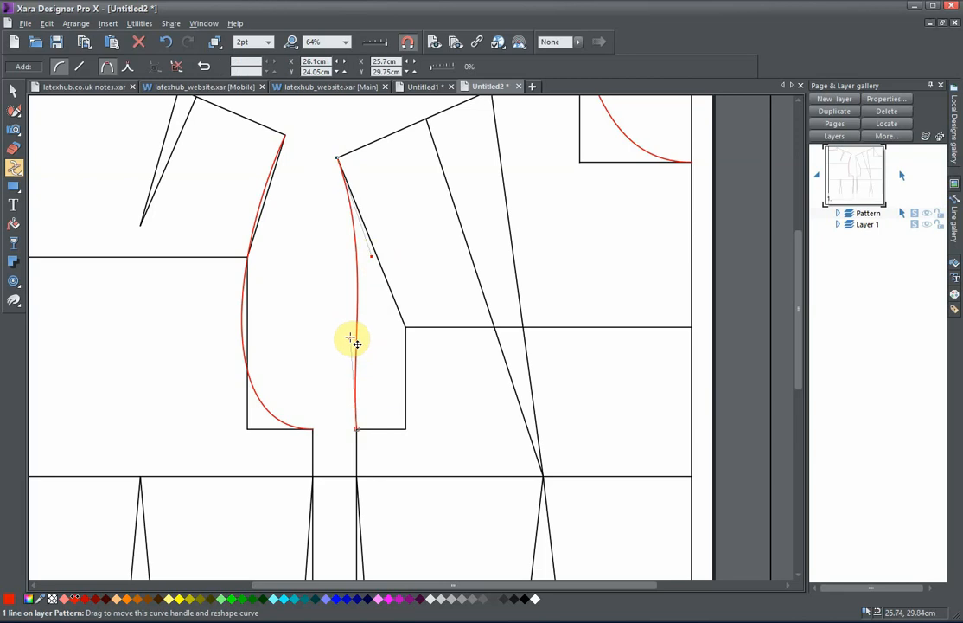
left_click_drag(357, 343, 437, 433)
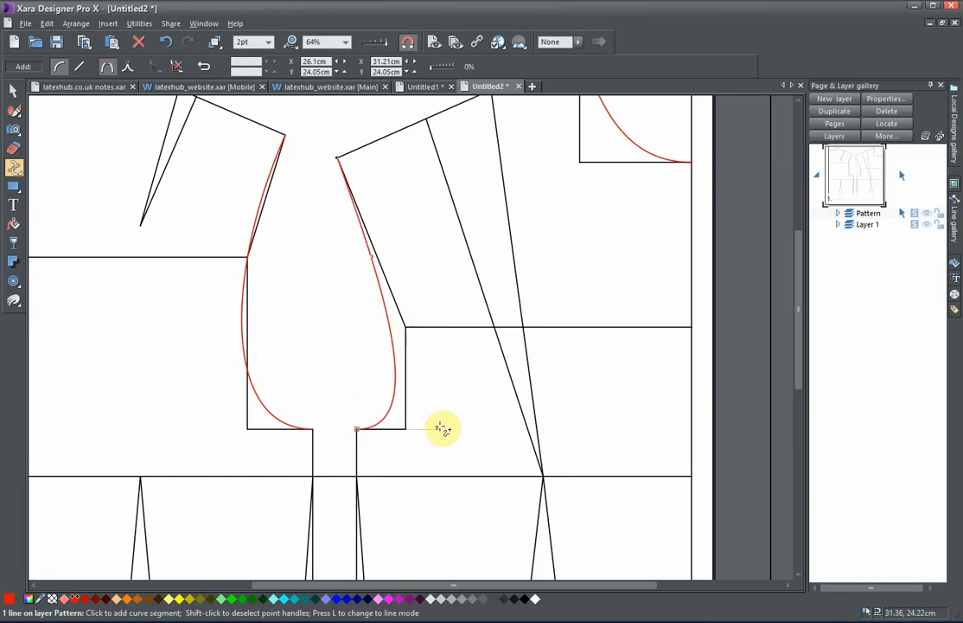
left_click_drag(441, 430, 479, 427)
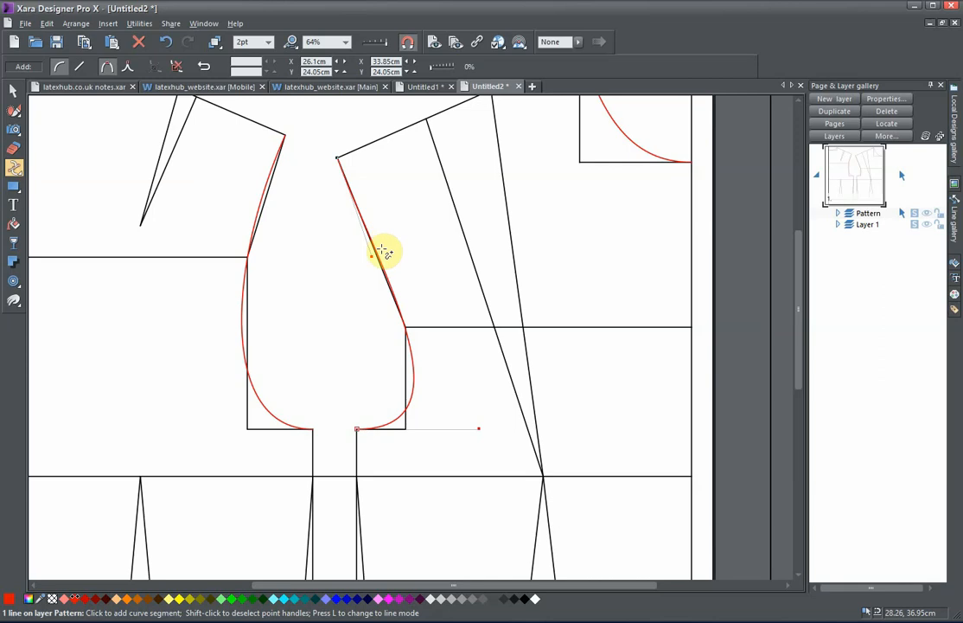
Shorten the front armhole's shoulder handle along the guide line, set its underarm handle at X 34.09 cm, Y 24.05 cm, and deselect the curve.
left_click_drag(372, 256, 362, 214)
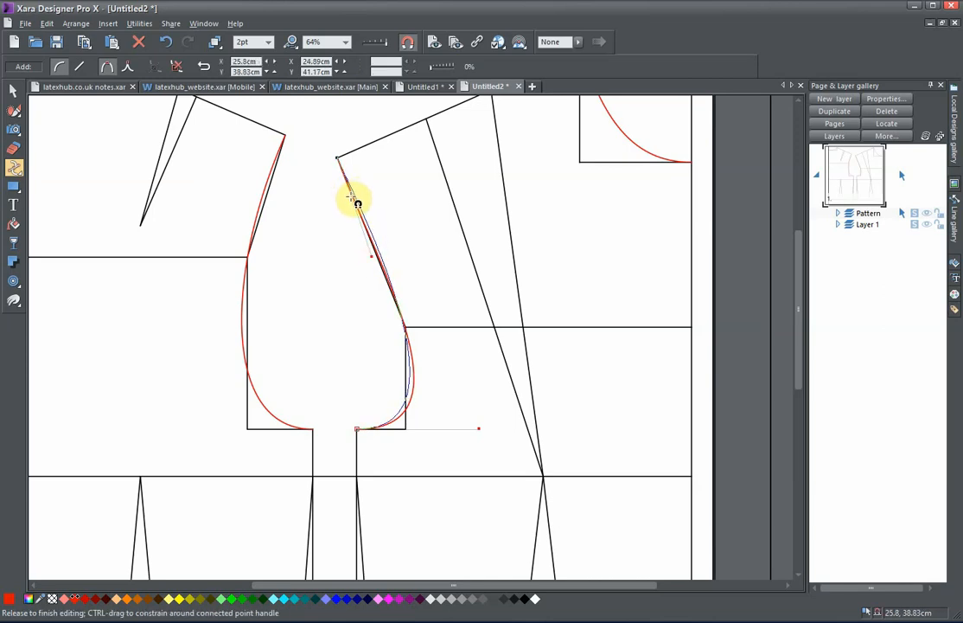
left_click_drag(355, 201, 353, 200)
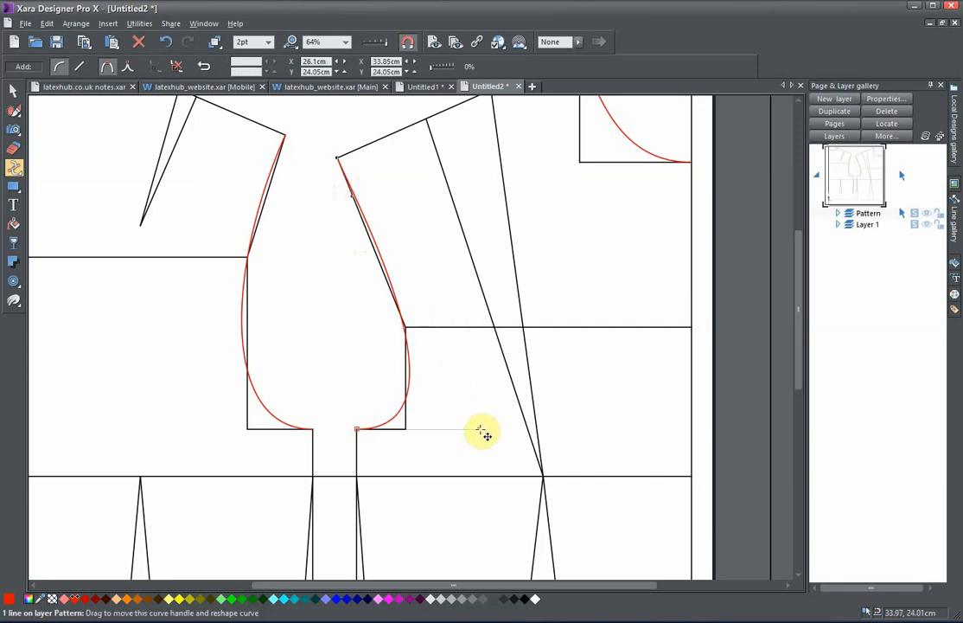
left_click_drag(481, 430, 482, 429)
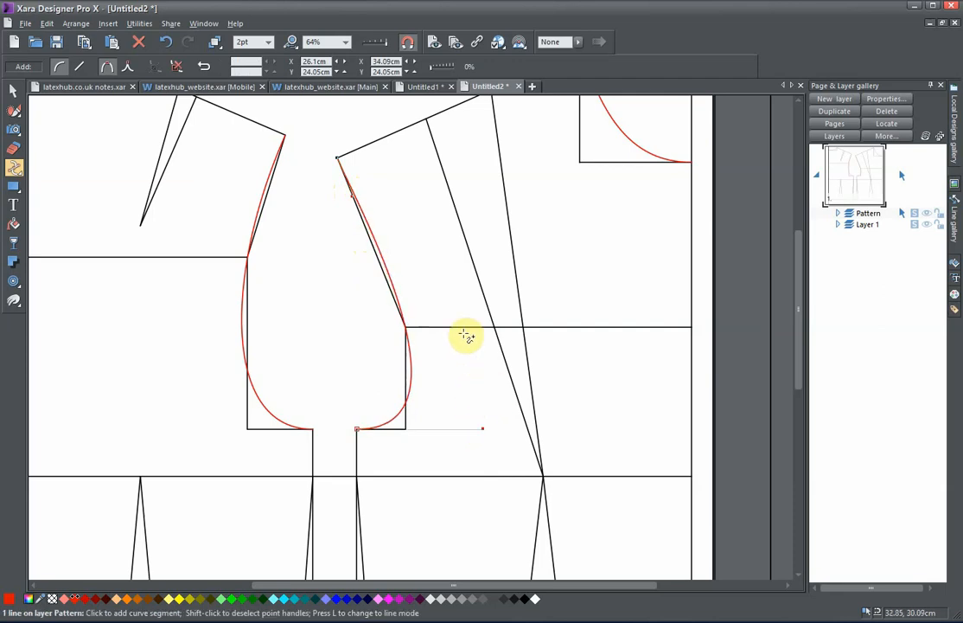
key("Escape")
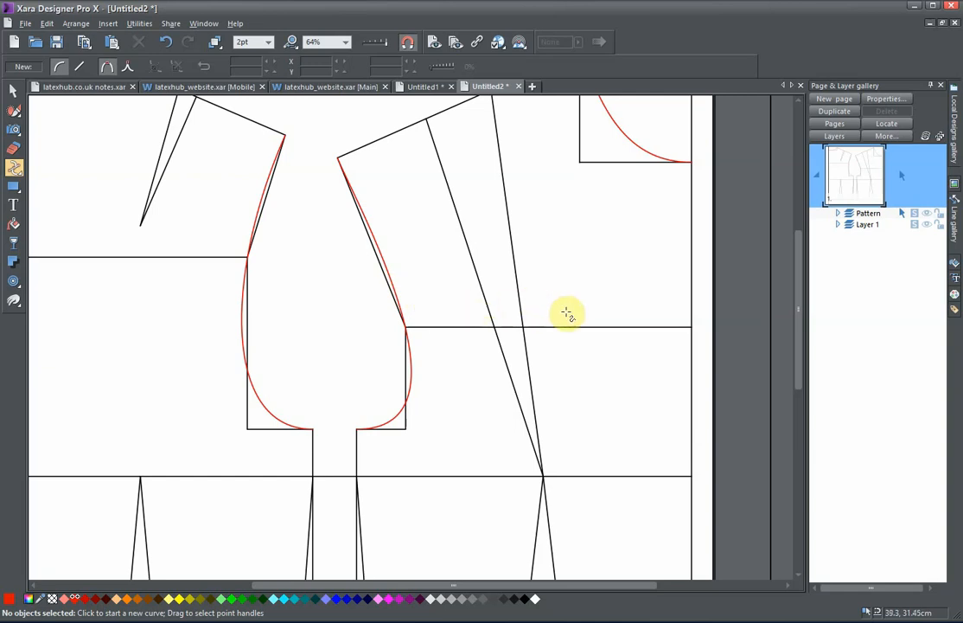
Compare the armholes with the reference pattern beside the page, and reset the default line to black 0.5pt.
left_click_drag(521, 310, 359, 310)
scroll(358, 311, "down", 1)
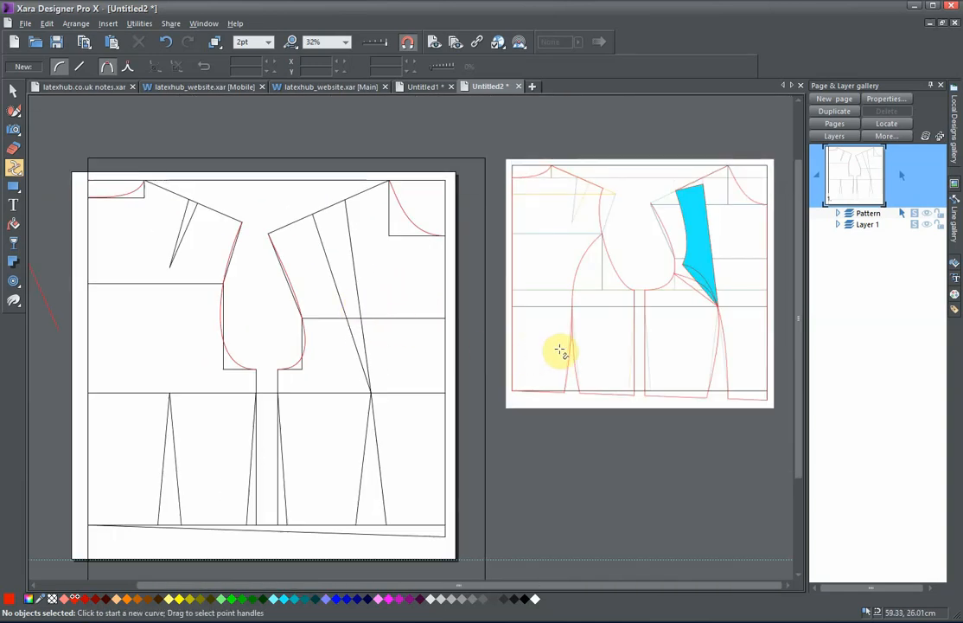
left_click_drag(628, 308, 573, 325)
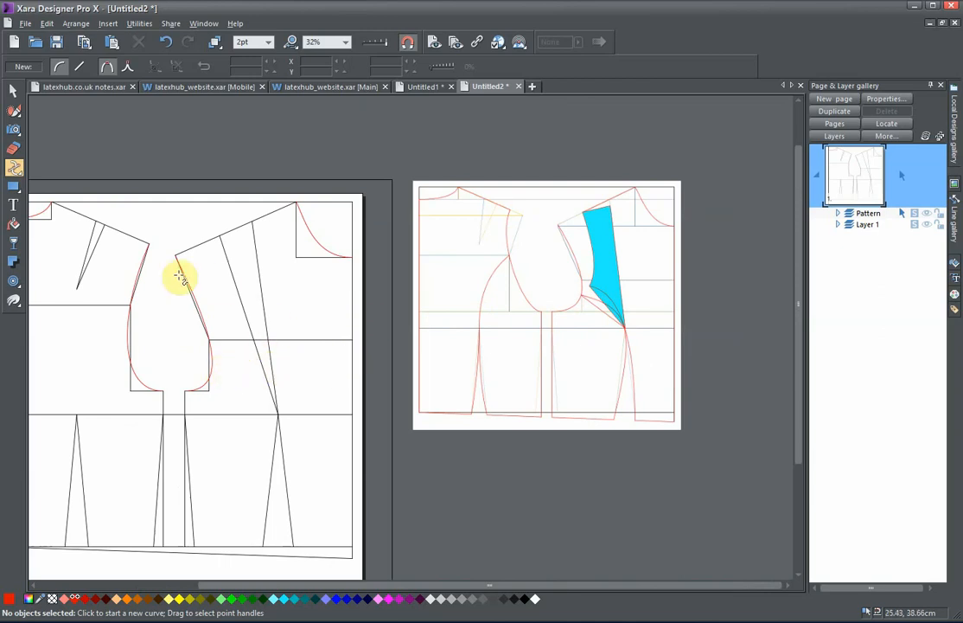
scroll(458, 315, "up", 3)
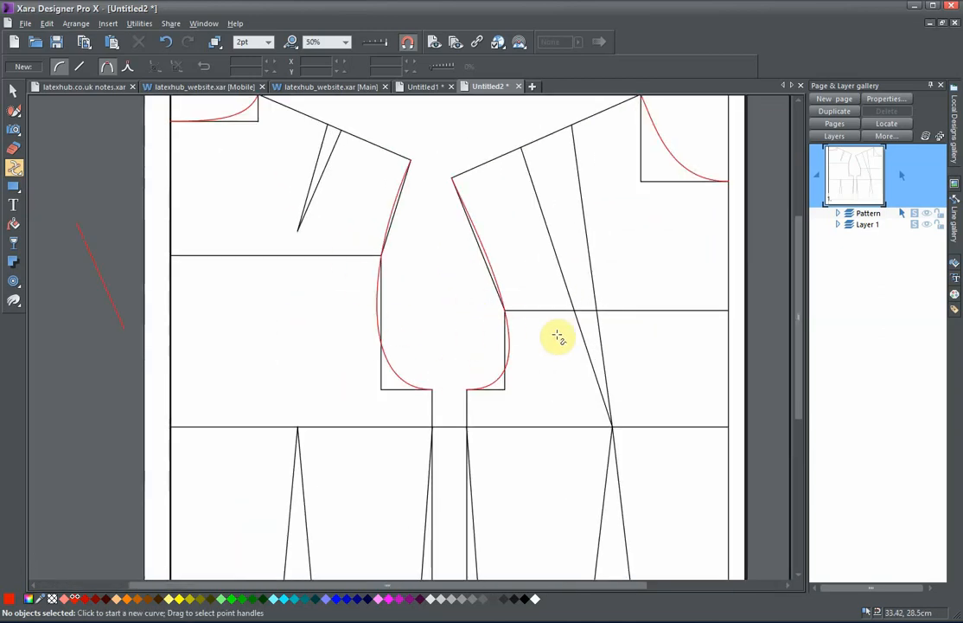
key("Escape")
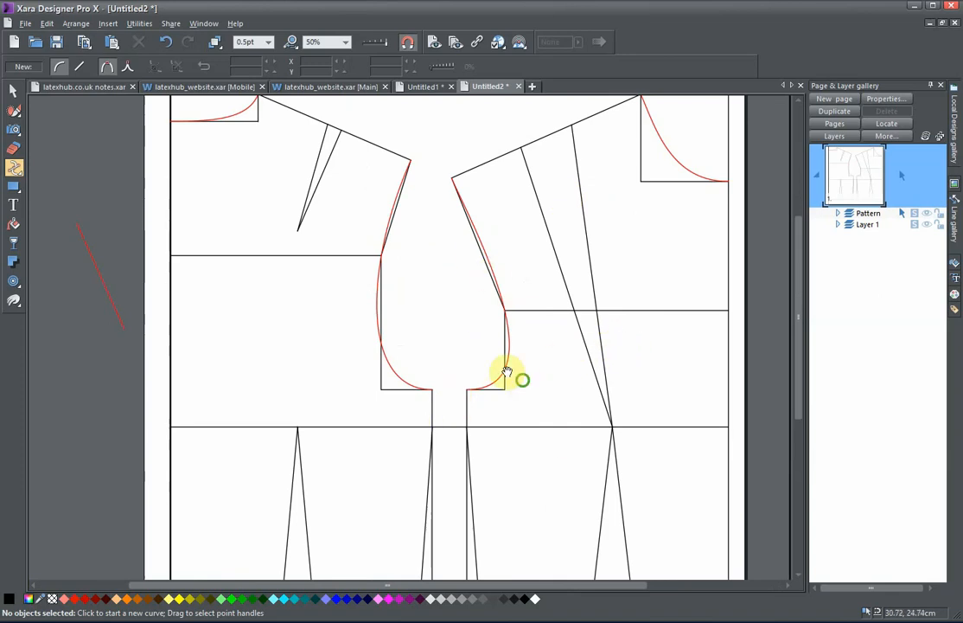
Examine the shape of both armhole curves between the shoulder tips and the underarm corners.
left_click_drag(507, 371, 439, 380)
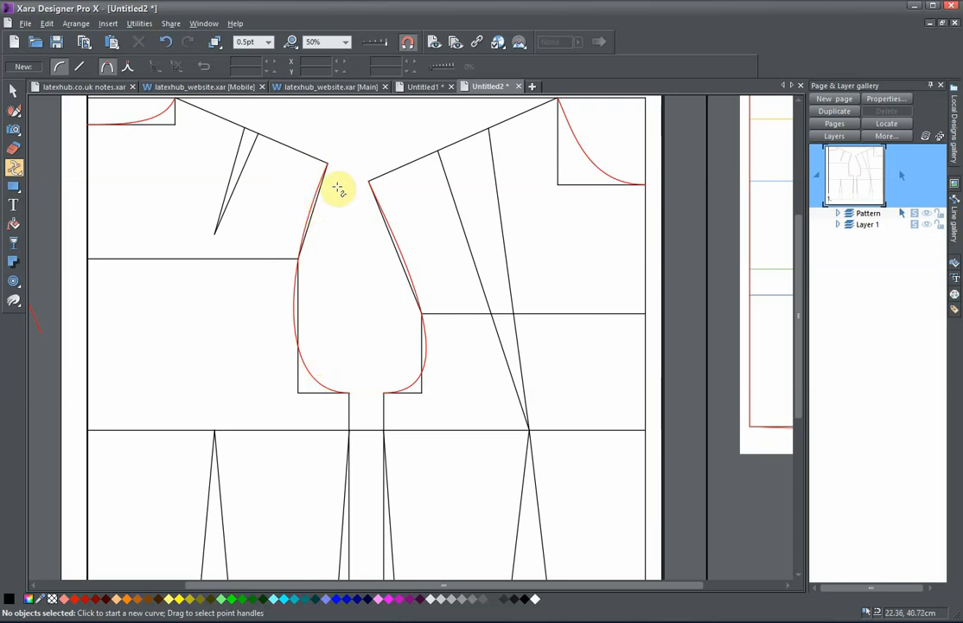
left_click_drag(359, 223, 365, 282)
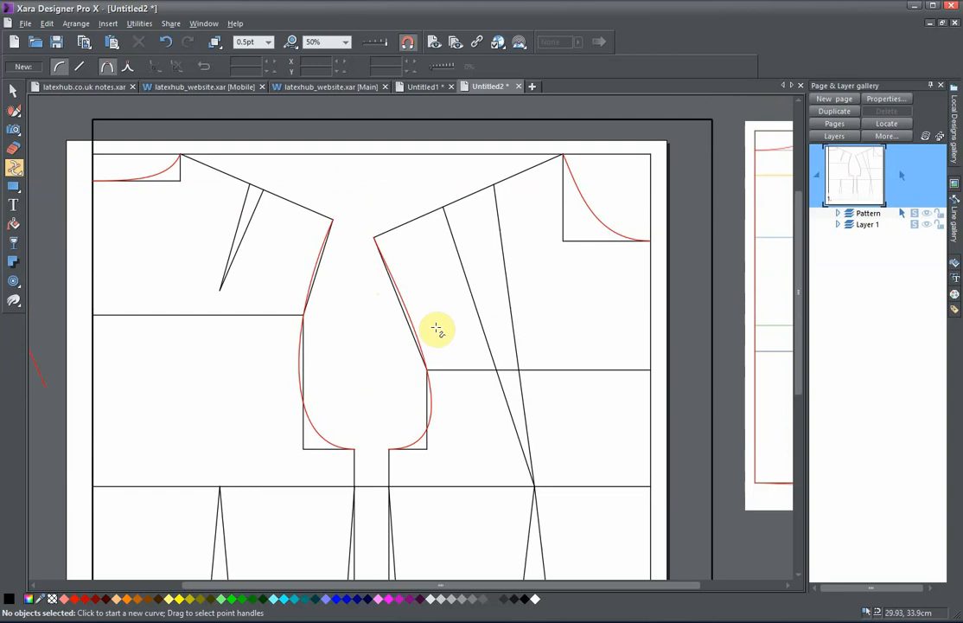
scroll(438, 329, "down", 2)
left_click_drag(437, 327, 425, 287)
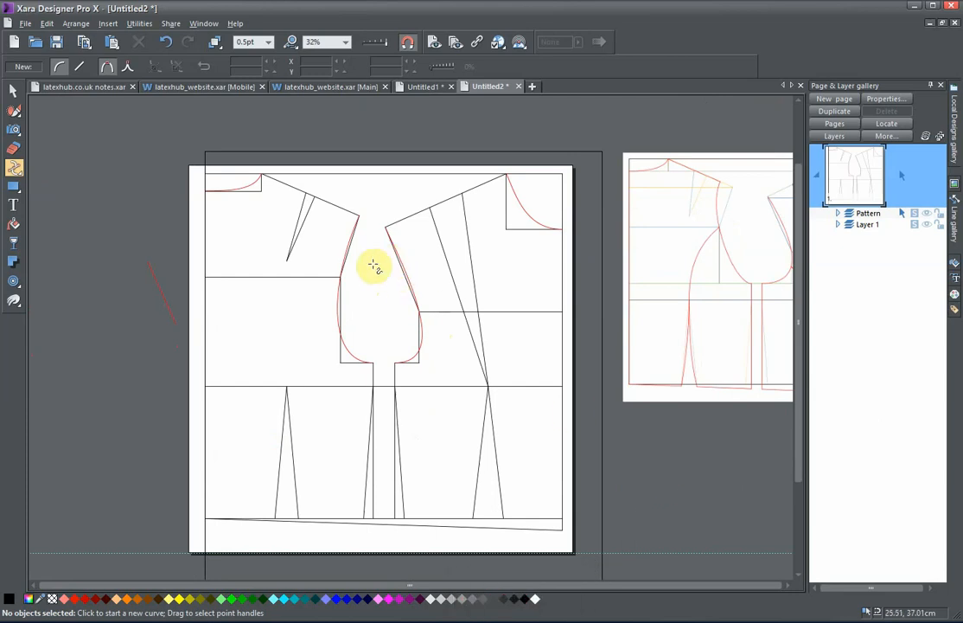
scroll(327, 260, "up", 2)
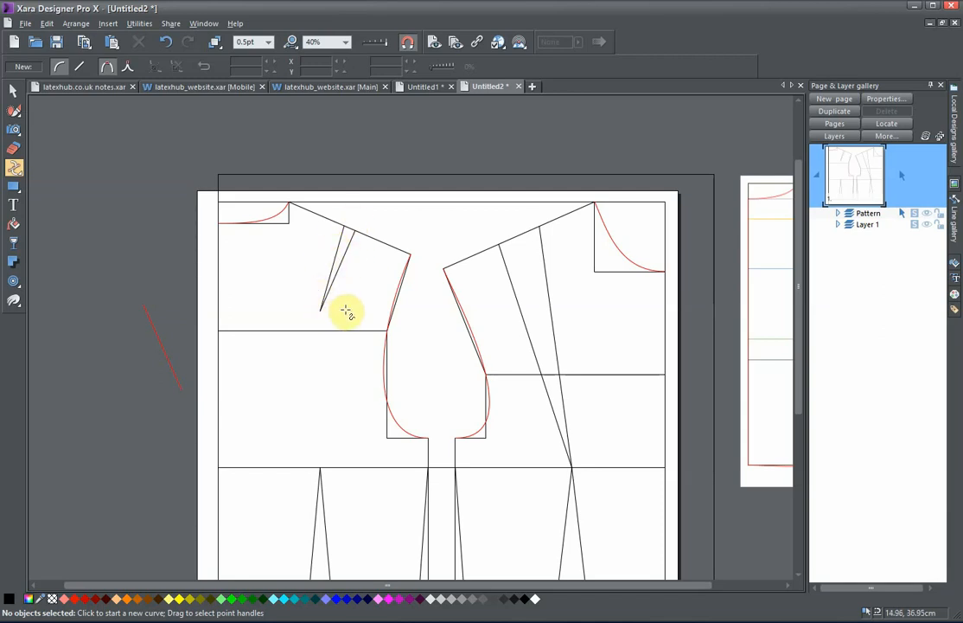
Draw a straight line about 1.24 cm long across the back shoulder dart's opening, just above the shoulder line.
left_click_drag(346, 310, 320, 241)
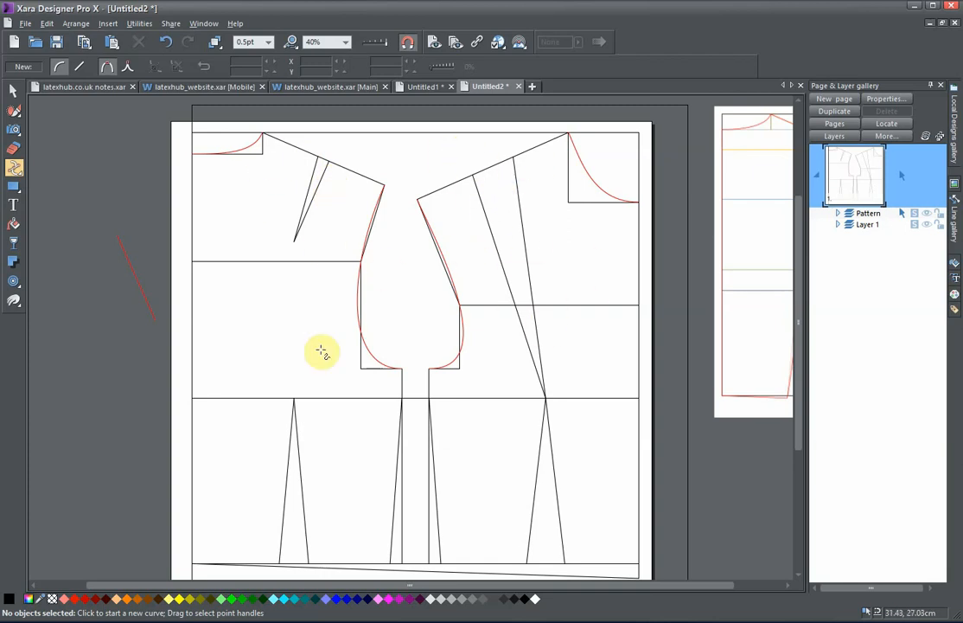
left_click_drag(335, 249, 335, 328)
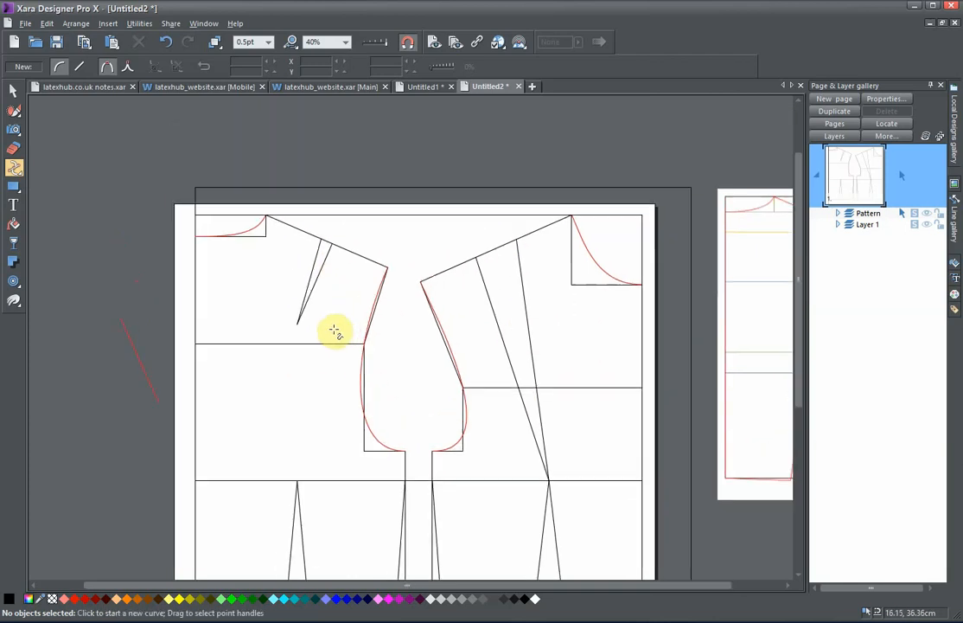
scroll(335, 329, "up", 2)
left_click_drag(320, 273, 328, 294)
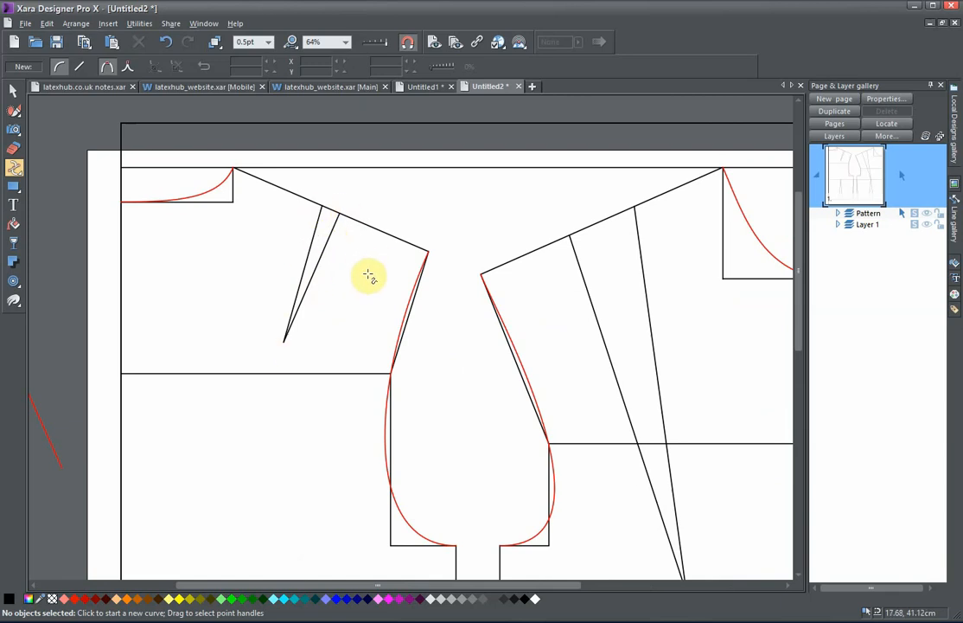
left_click_drag(368, 274, 342, 272)
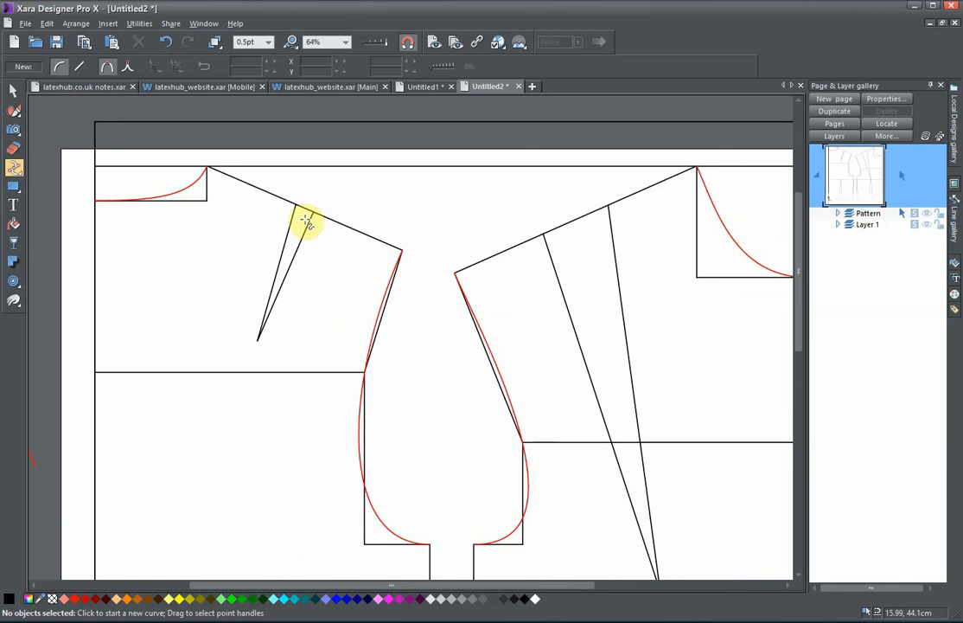
left_click_drag(336, 245, 344, 285)
scroll(334, 283, "up", 2)
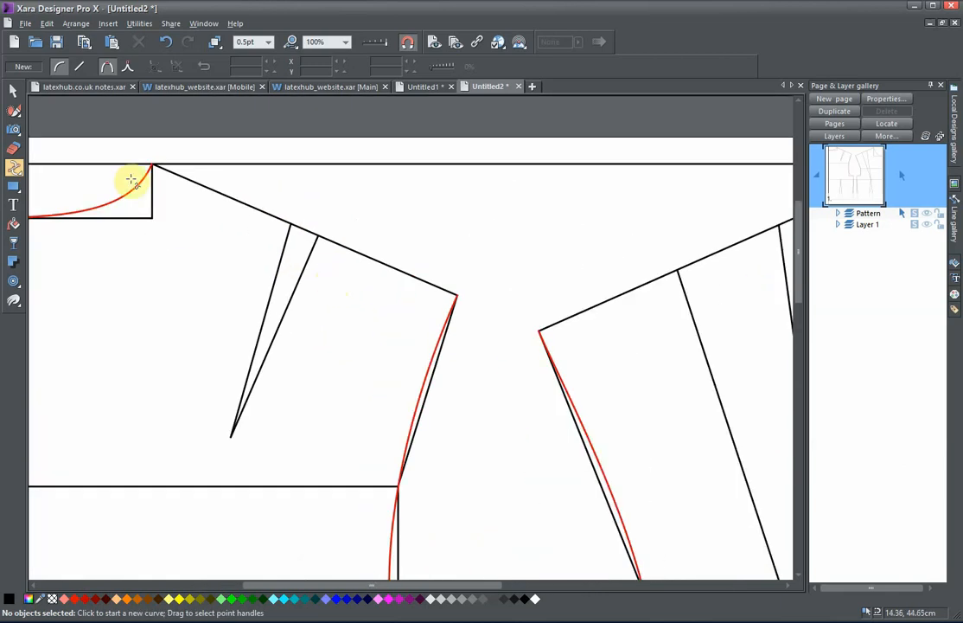
mouse_move(17, 171)
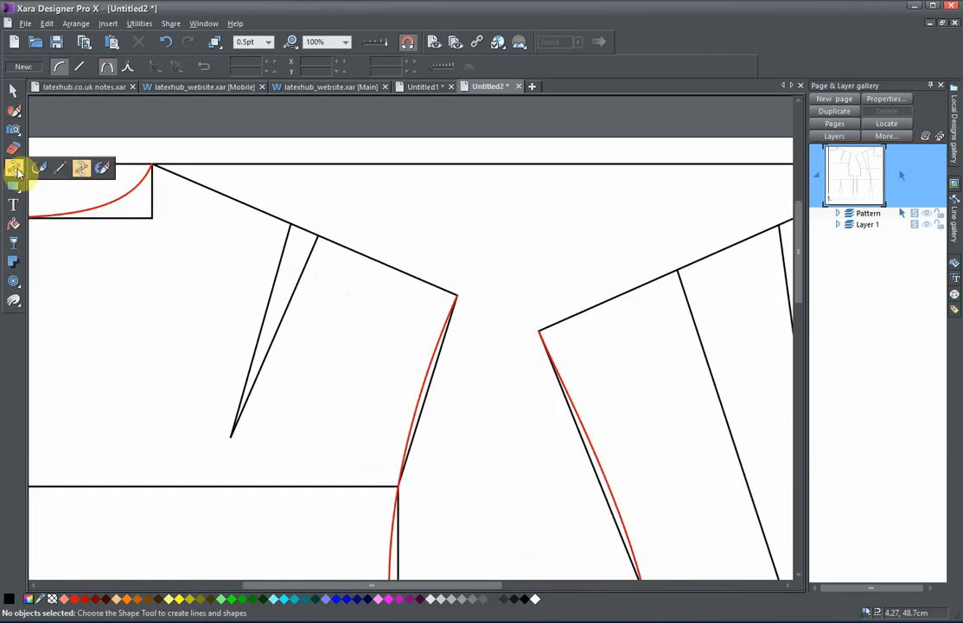
left_click(58, 167)
scroll(300, 216, "up", 1)
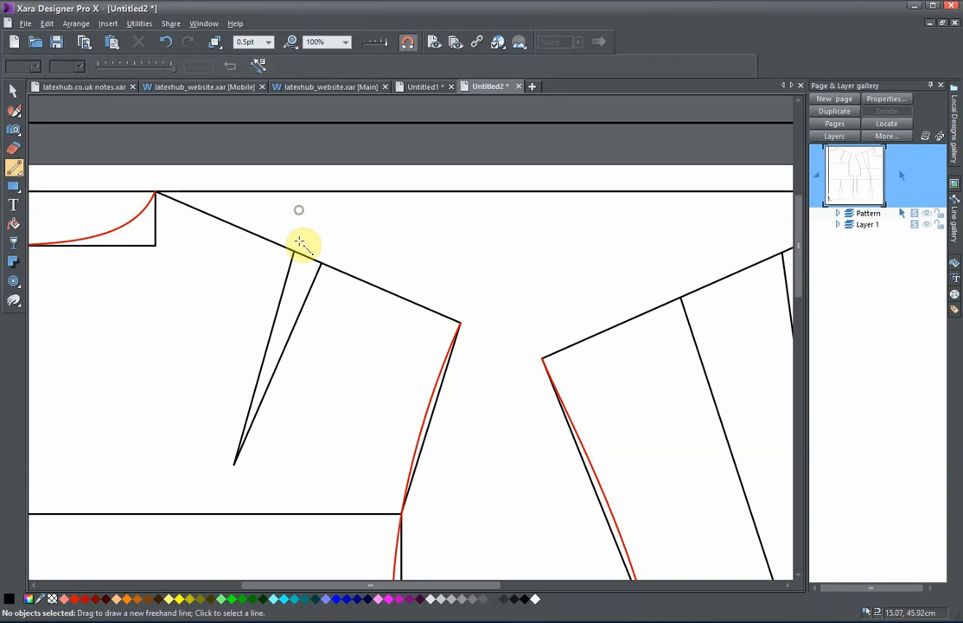
scroll(299, 243, "up", 2)
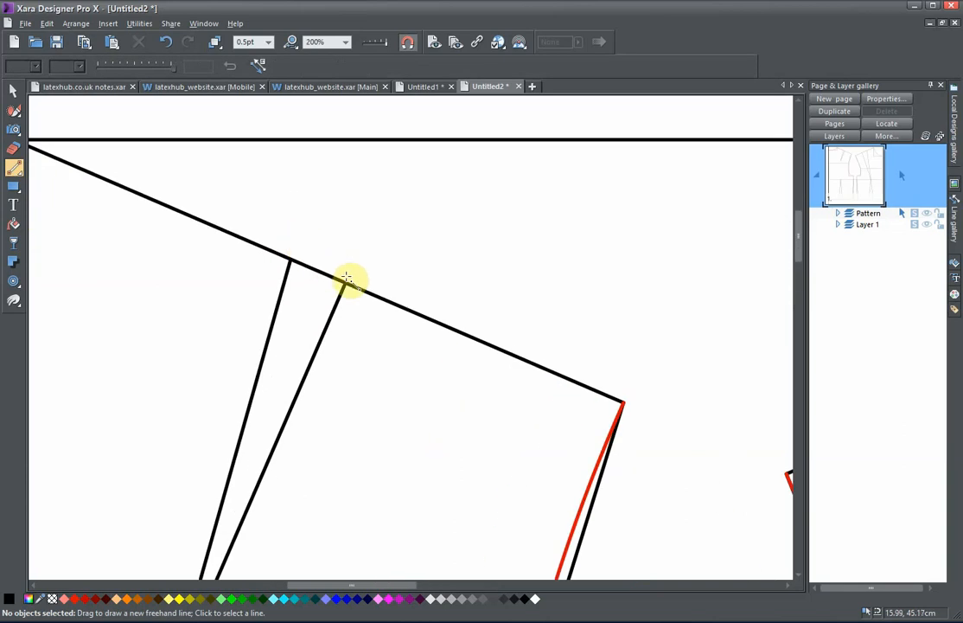
left_click_drag(347, 280, 291, 251)
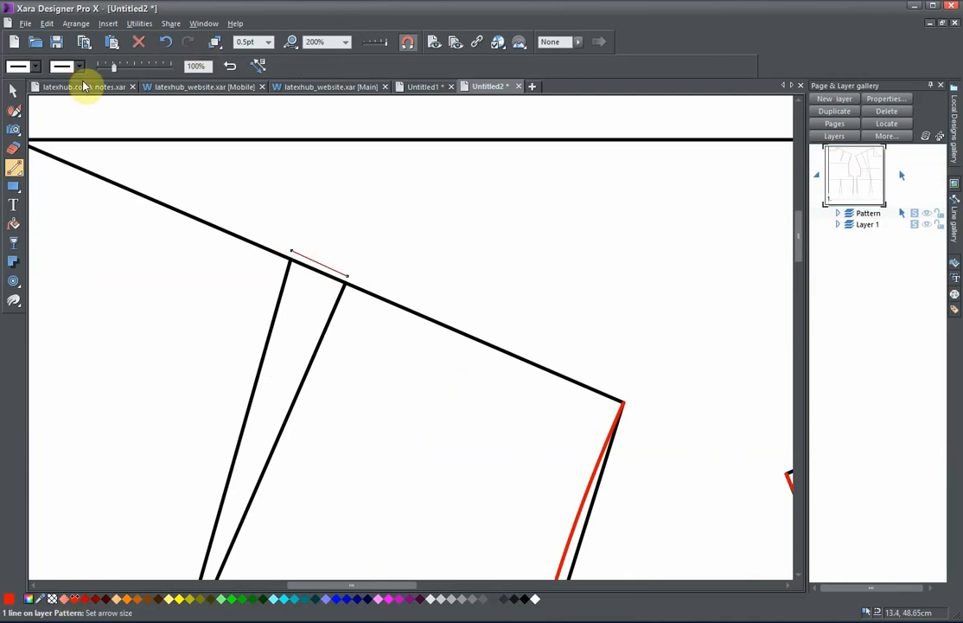
Set the short dart-width line to 2pt and move it along the shoulder line to the back shoulder tip, at X 20.49 cm, Y 42.75 cm.
left_click(246, 42)
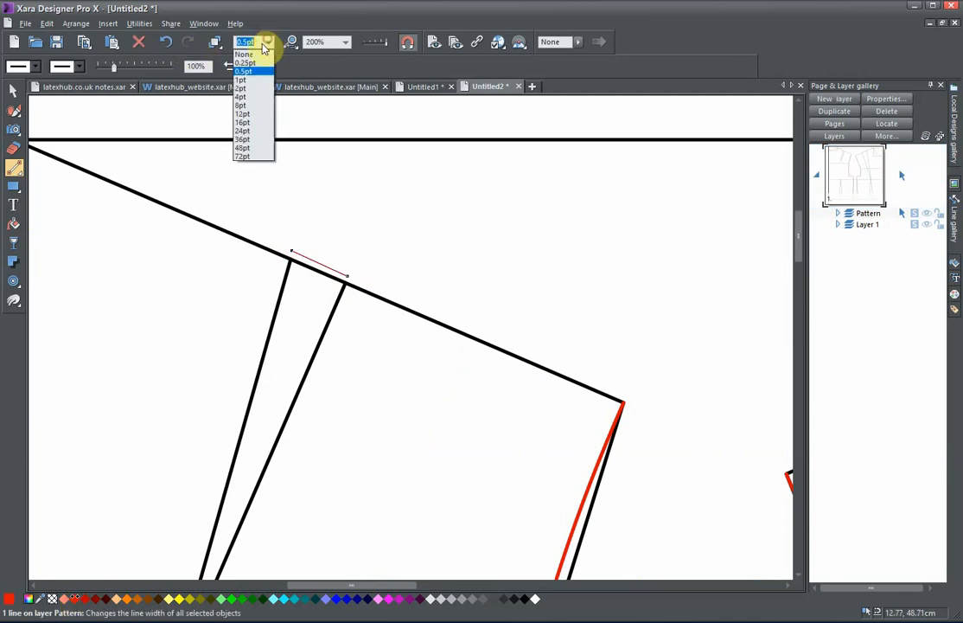
left_click(241, 89)
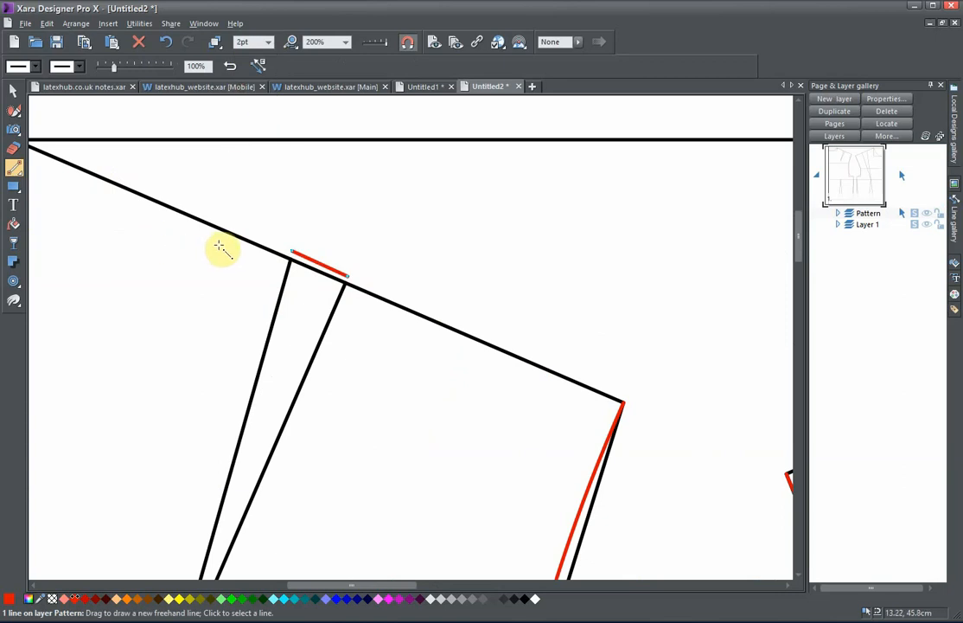
left_click(13, 91)
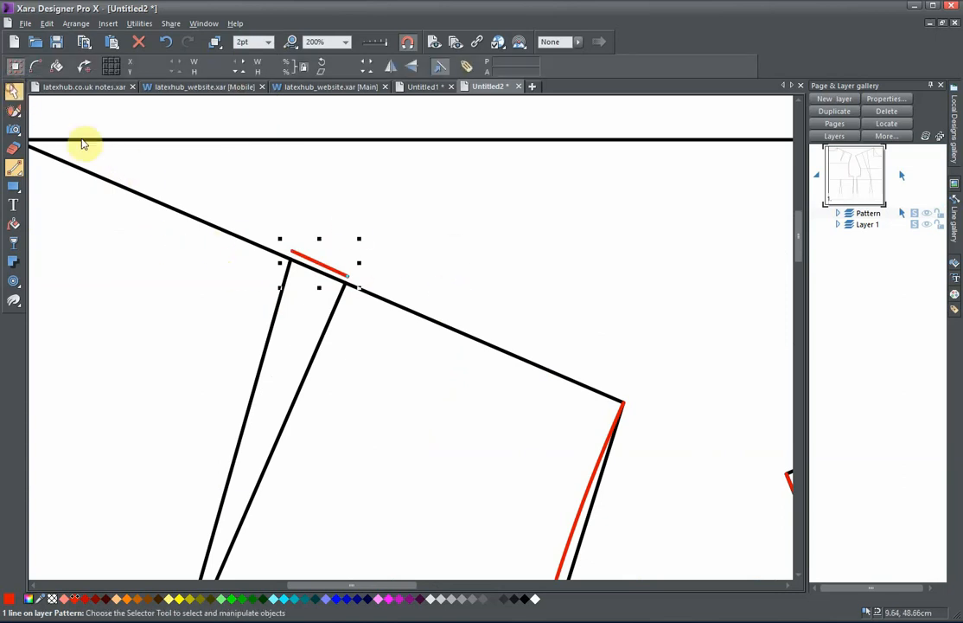
left_click_drag(422, 230, 364, 185)
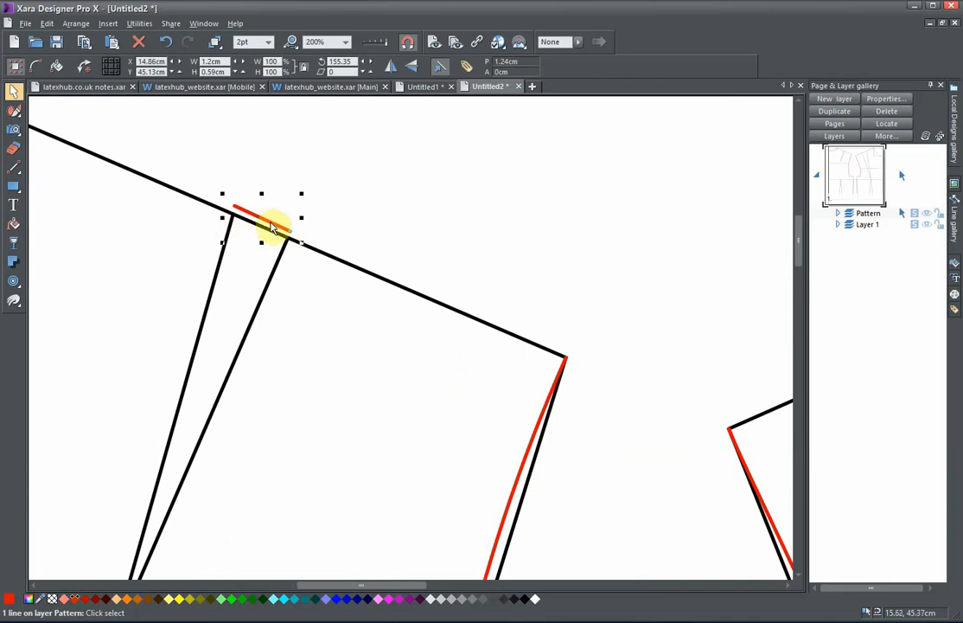
left_click_drag(271, 226, 550, 340)
left_click_drag(611, 359, 615, 269)
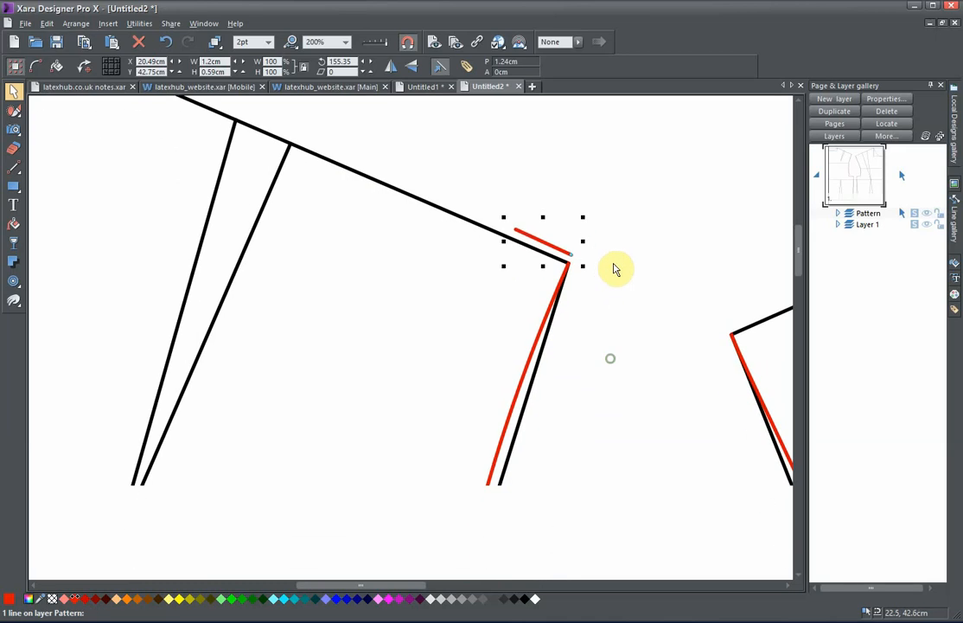
scroll(615, 300, "down", 3)
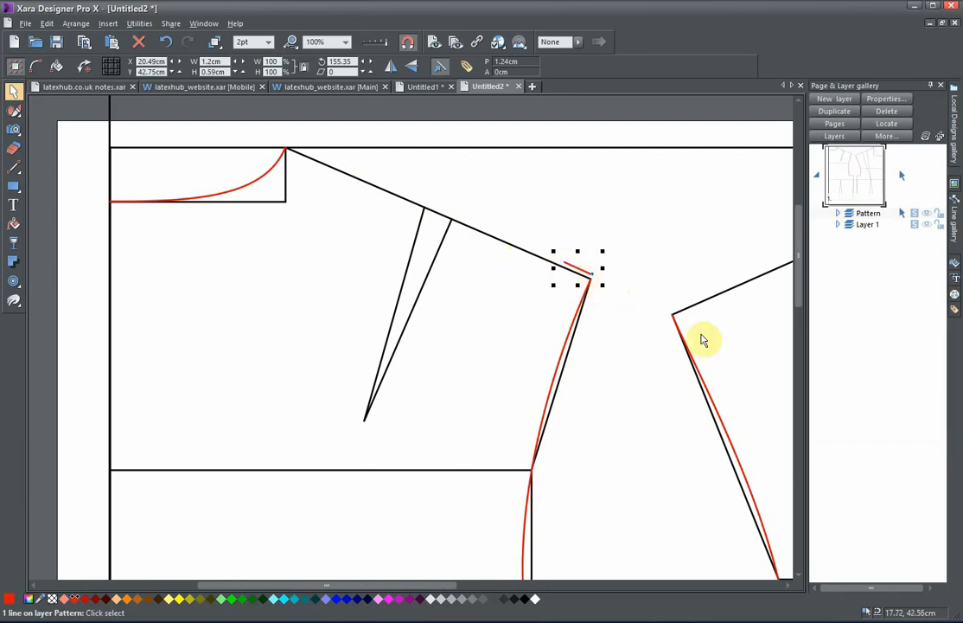
Move the back armhole curve's shoulder point inward along the shoulder line by the dart width, to X 20.43 cm, Y 43.12 cm.
left_click(610, 402)
left_click(563, 362)
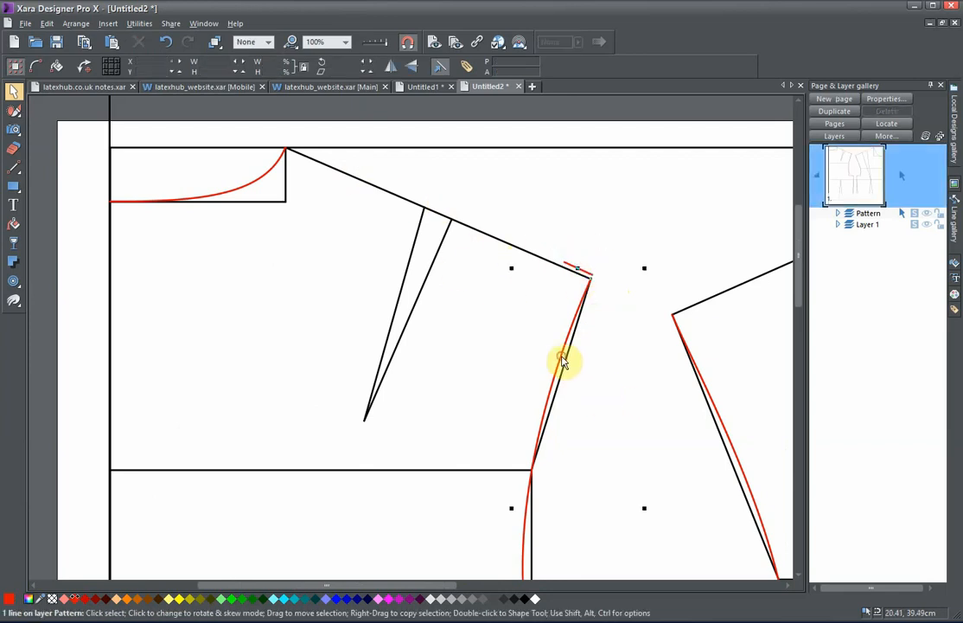
mouse_move(18, 166)
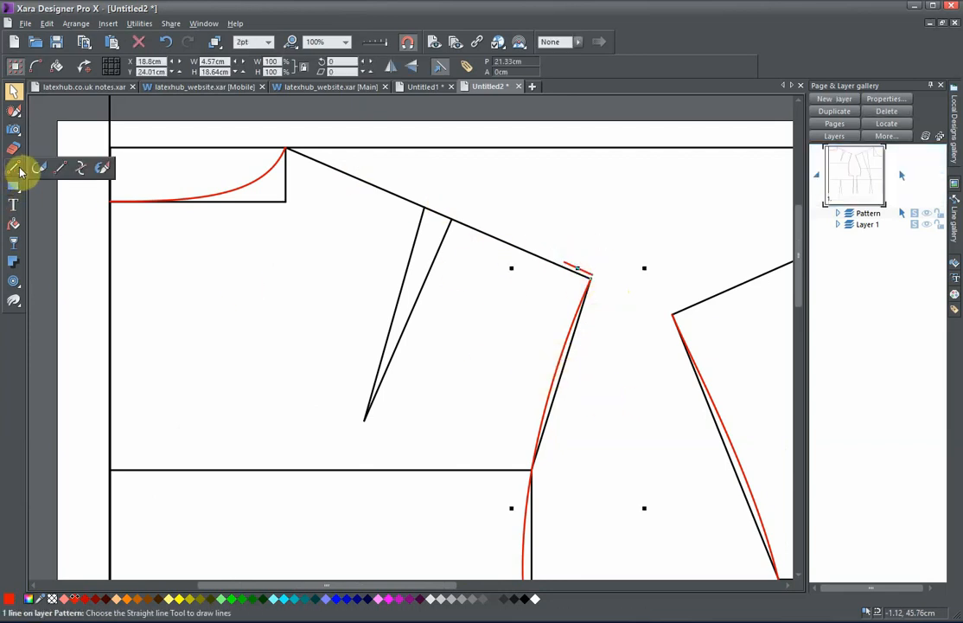
left_click(74, 163)
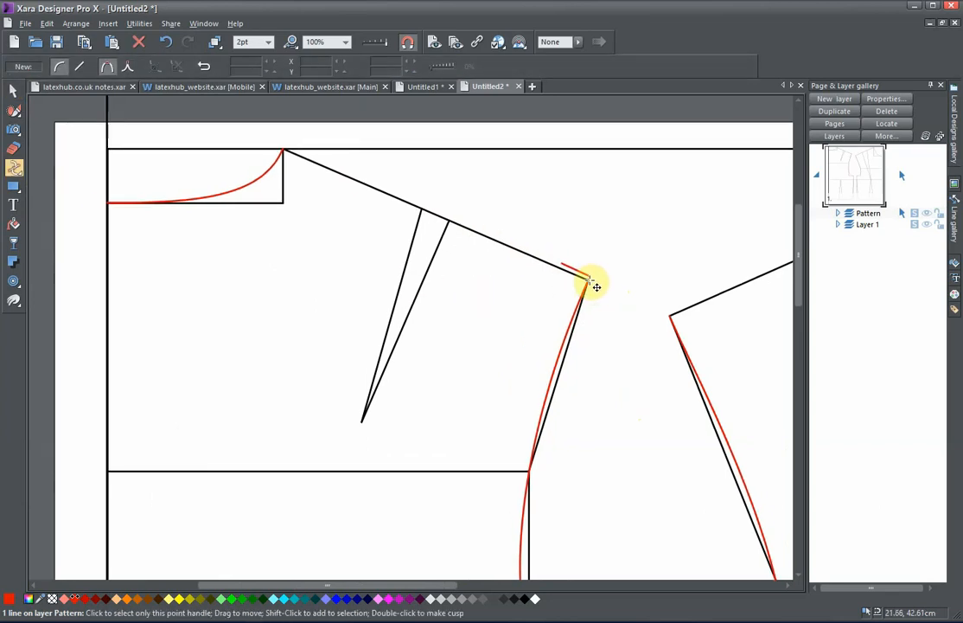
left_click_drag(589, 279, 559, 267)
Shorten the back armhole's shoulder handle to X 18.92 cm, Y 39.68 cm so the curve meets the cross-back corner.
left_click_drag(587, 342, 322, 219)
scroll(323, 219, "down", 1)
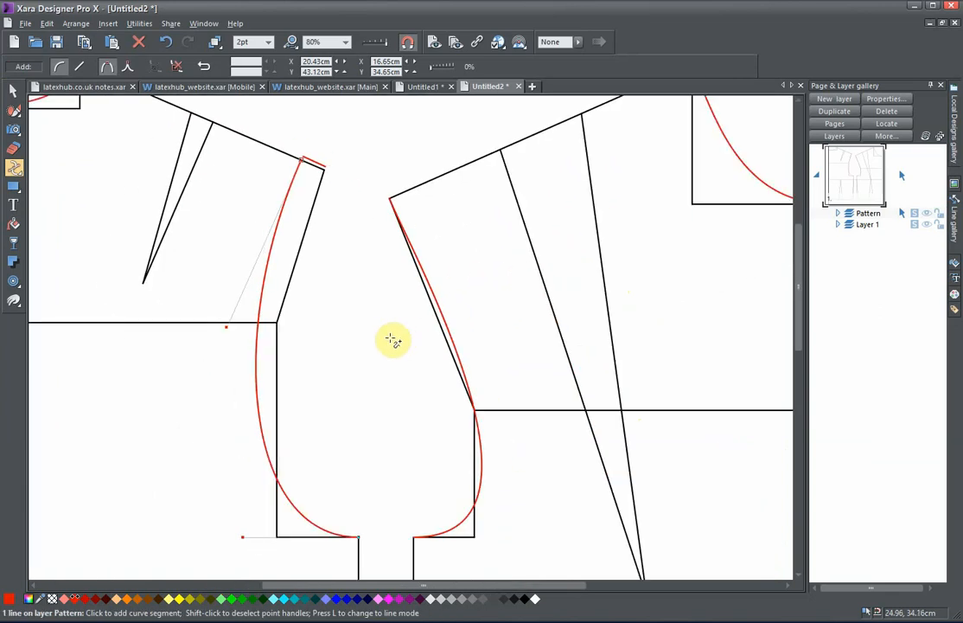
scroll(393, 340, "down", 1)
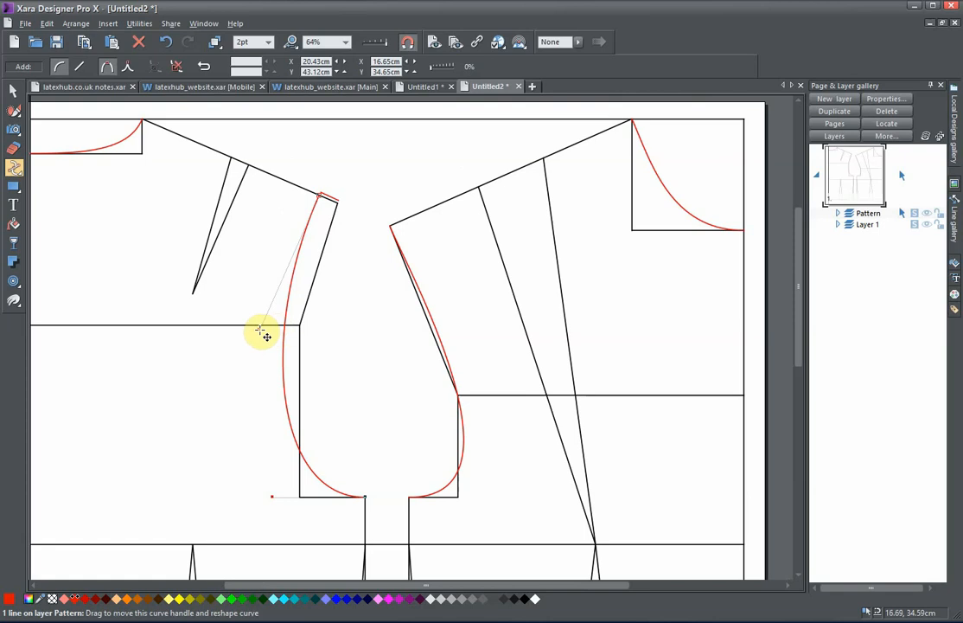
left_click_drag(262, 334, 294, 249)
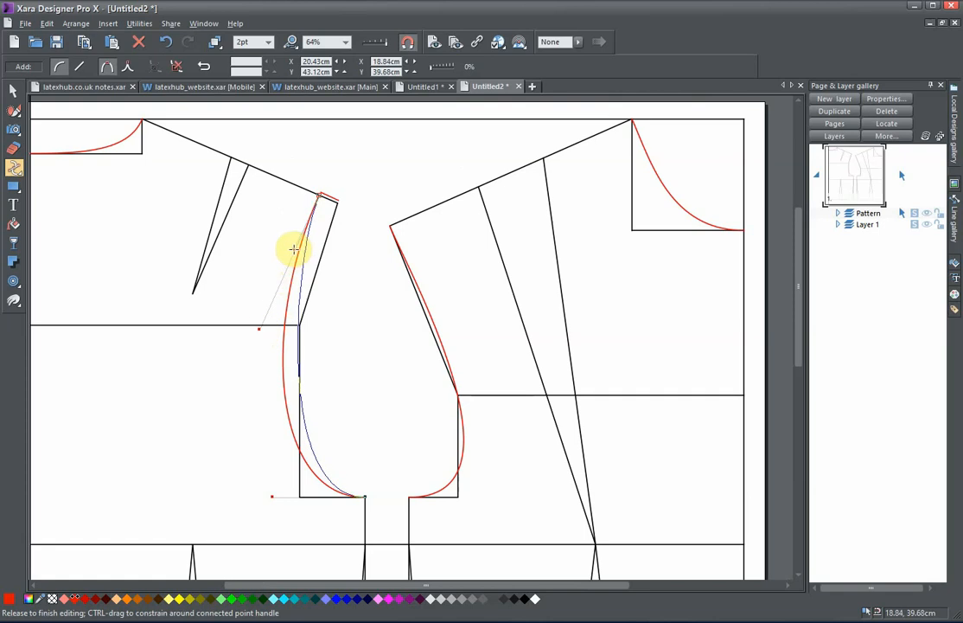
left_click_drag(294, 250, 295, 249)
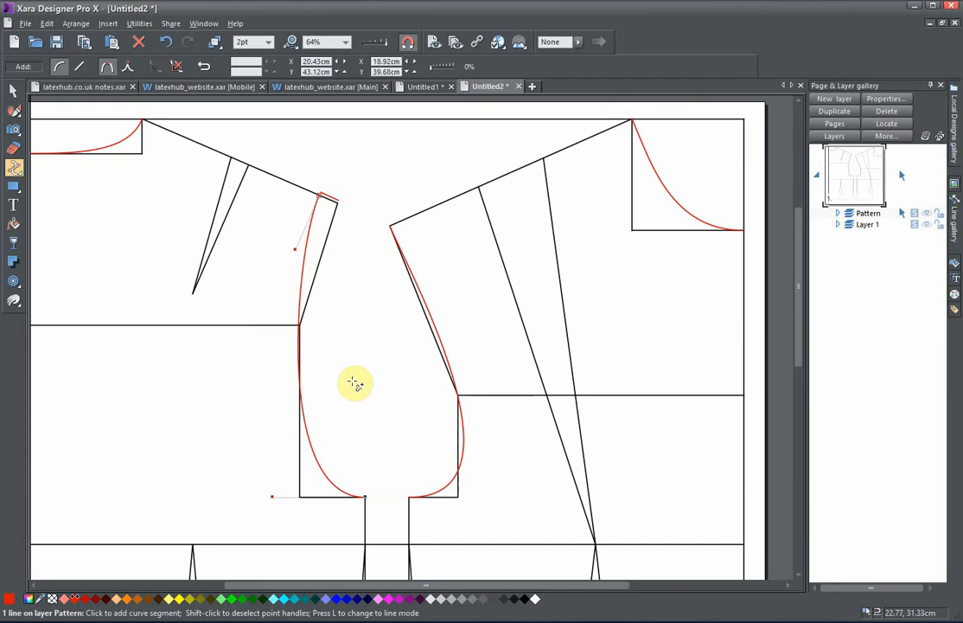
Check the back armhole curve at the cross-back corner and fine-tune its shoulder handle to X 18.98 cm, Y 39.3 cm.
left_click_drag(351, 380, 428, 403)
scroll(390, 374, "up", 3)
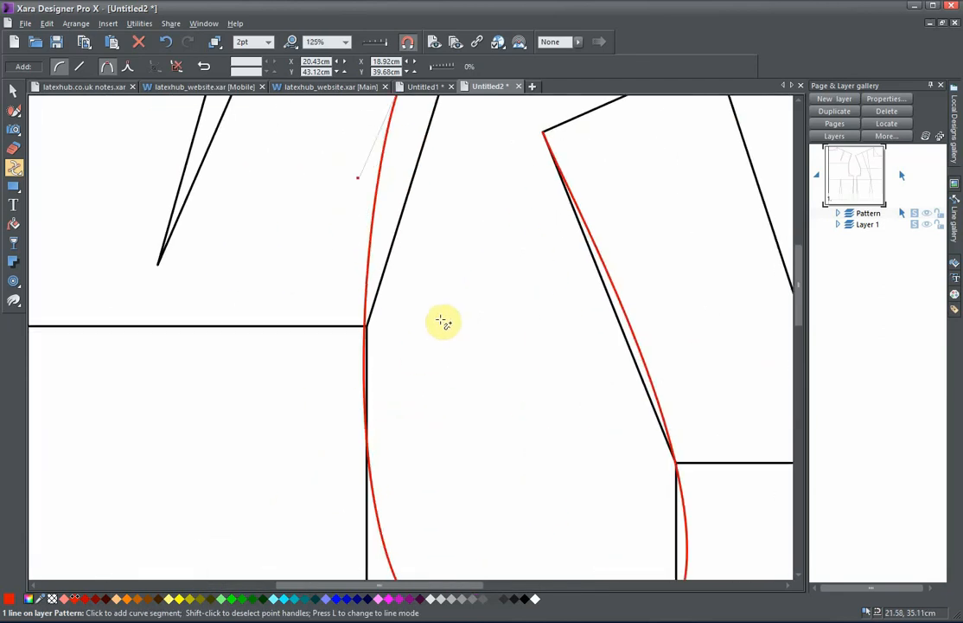
left_click_drag(447, 337, 453, 406)
scroll(401, 406, "up", 2)
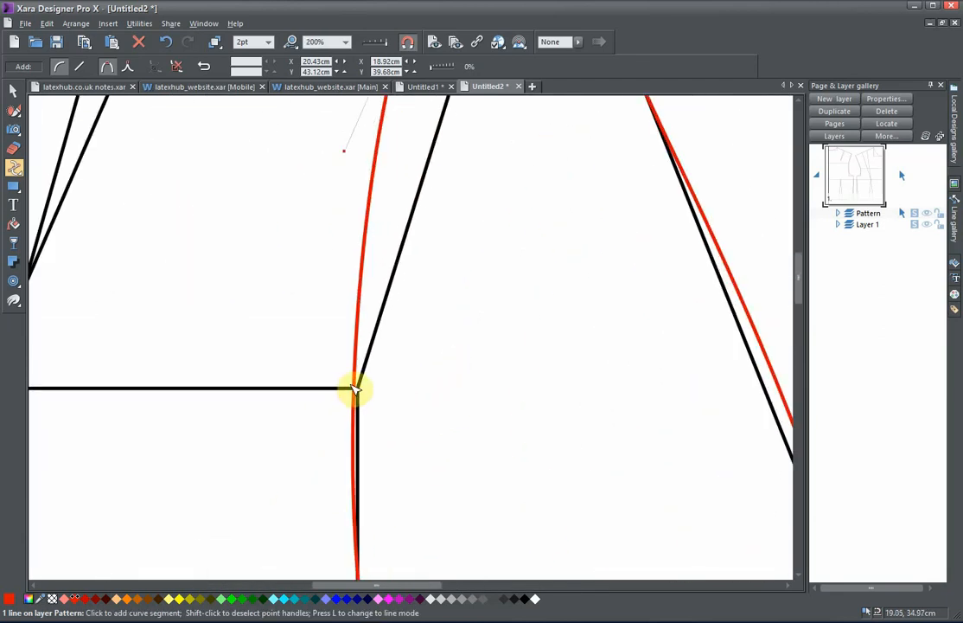
left_click_drag(414, 375, 418, 394)
scroll(417, 393, "down", 3)
left_click_drag(469, 323, 477, 388)
scroll(443, 370, "up", 1)
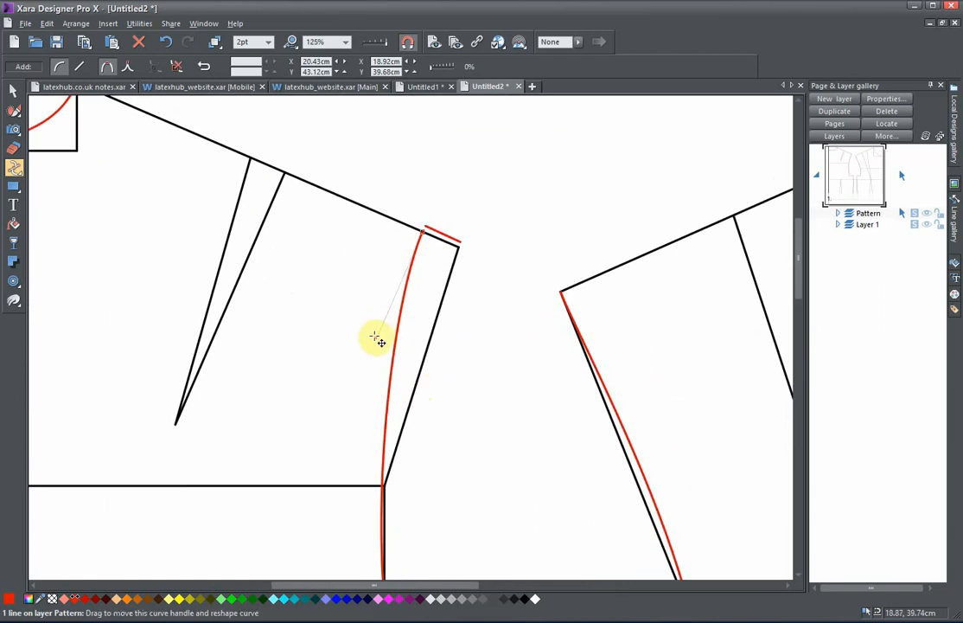
left_click_drag(375, 336, 377, 327)
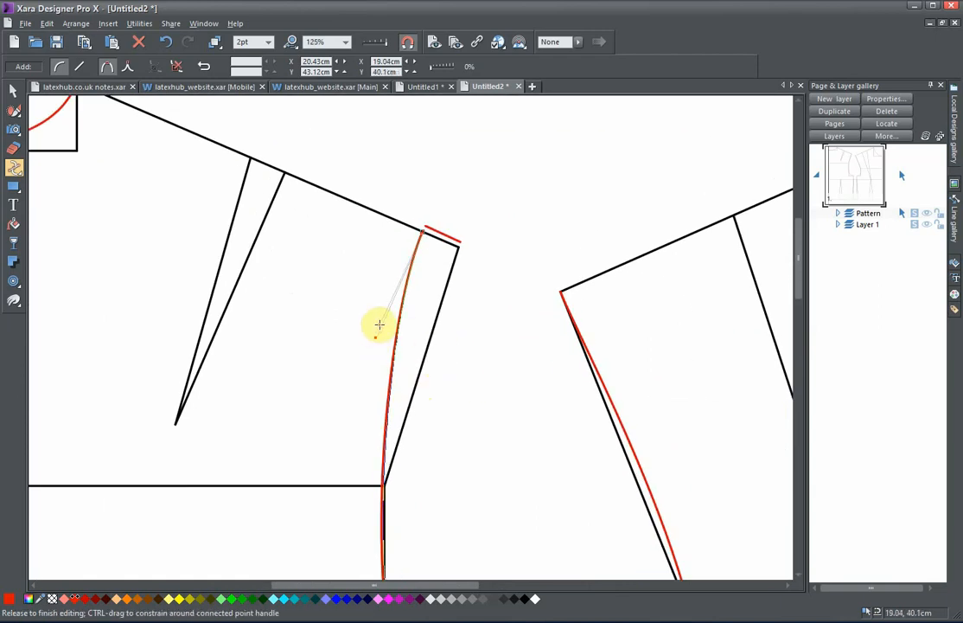
left_click_drag(382, 324, 377, 348)
Examine the adjusted back armhole from the shoulder to the underarm, the reference pattern beside the page and the waist darts.
scroll(411, 346, "up", 3)
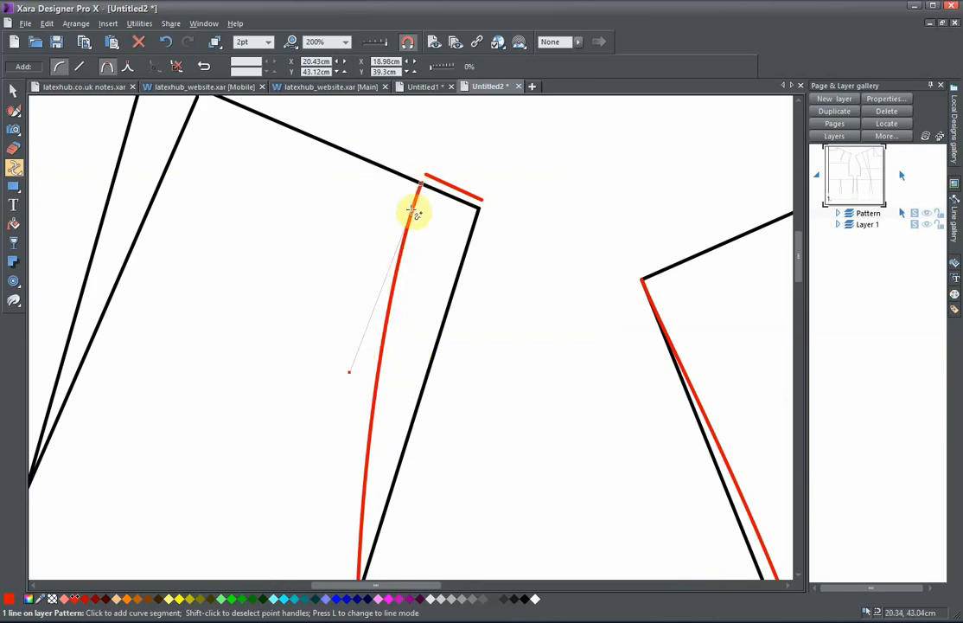
scroll(437, 344, "down", 4)
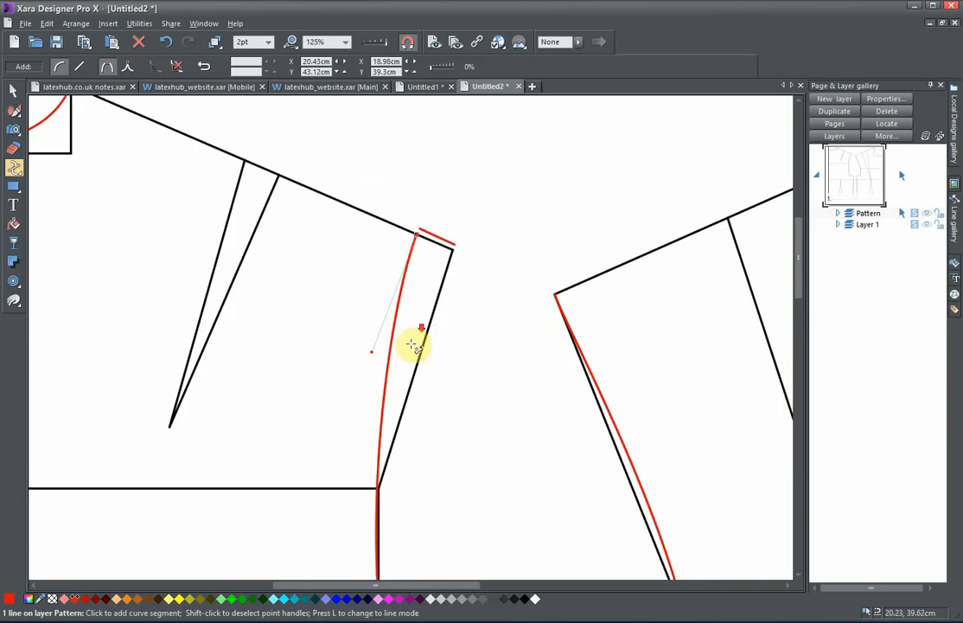
left_click_drag(408, 445, 379, 295)
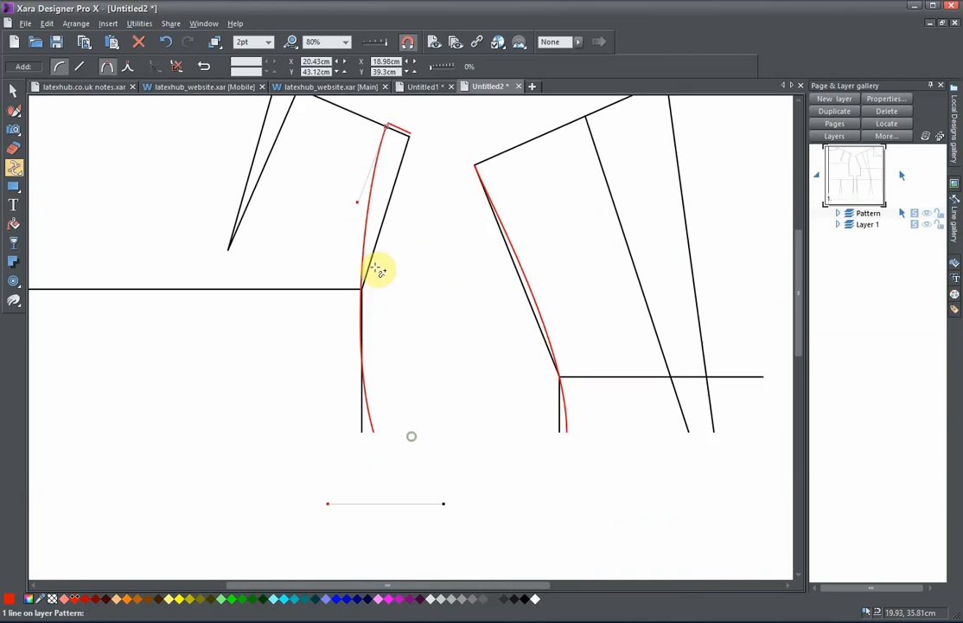
left_click_drag(428, 439, 407, 384)
left_click_drag(415, 323, 454, 463)
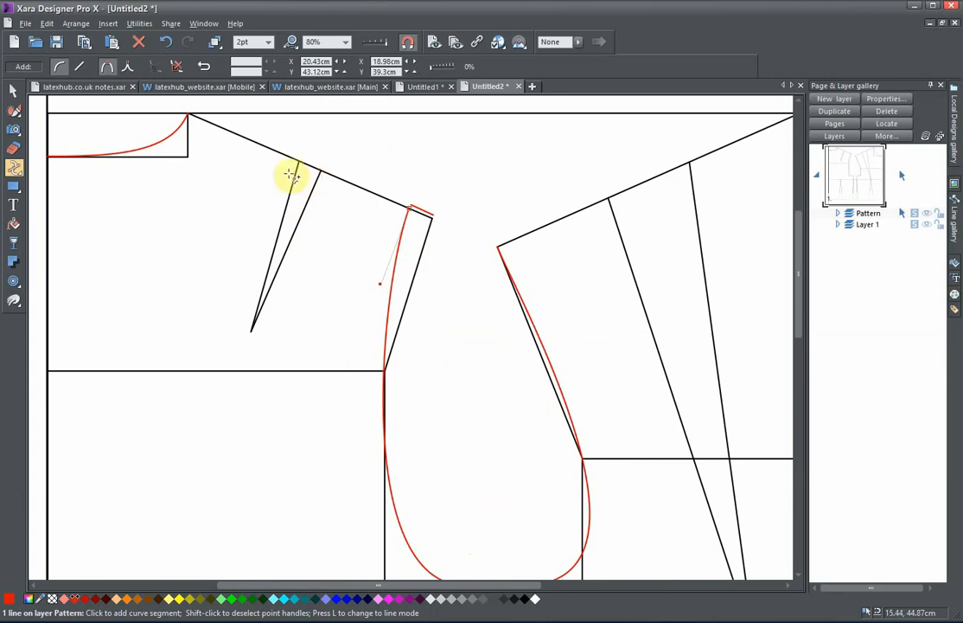
left_click_drag(426, 341, 404, 308)
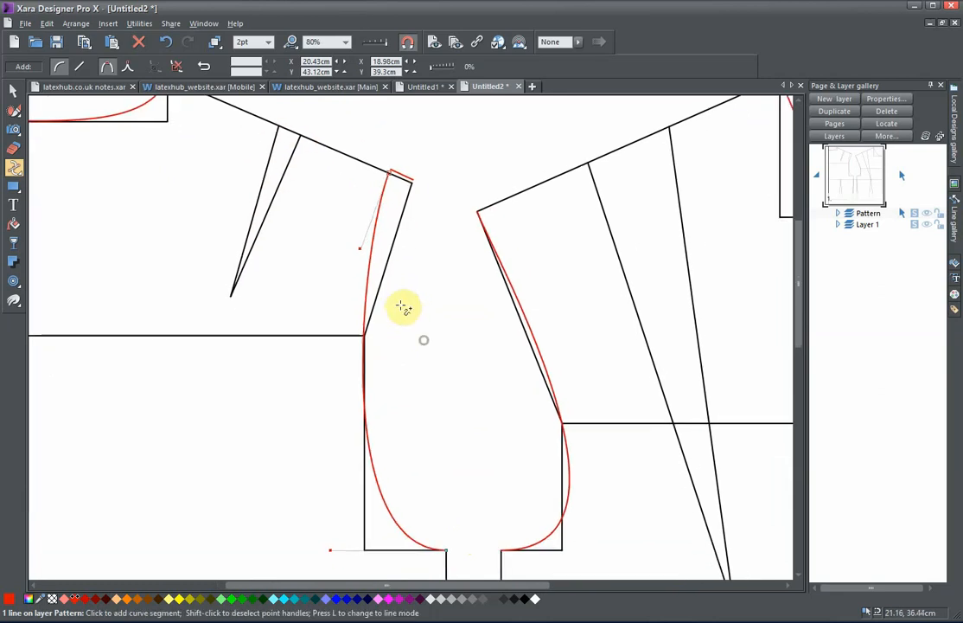
scroll(402, 315, "down", 1)
left_click_drag(431, 389, 318, 360)
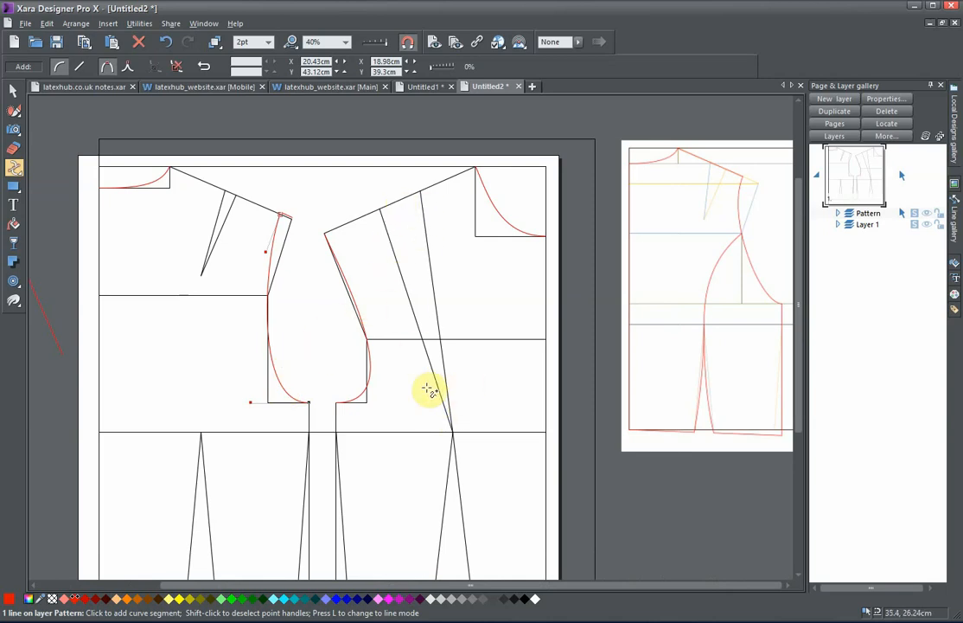
left_click_drag(389, 372, 478, 300)
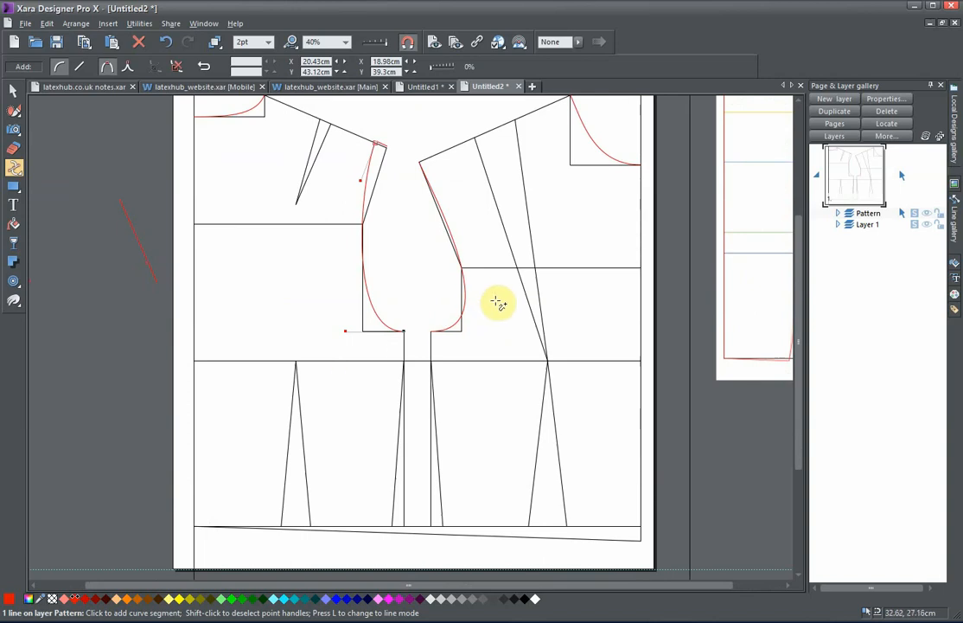
left_click_drag(355, 366, 403, 364)
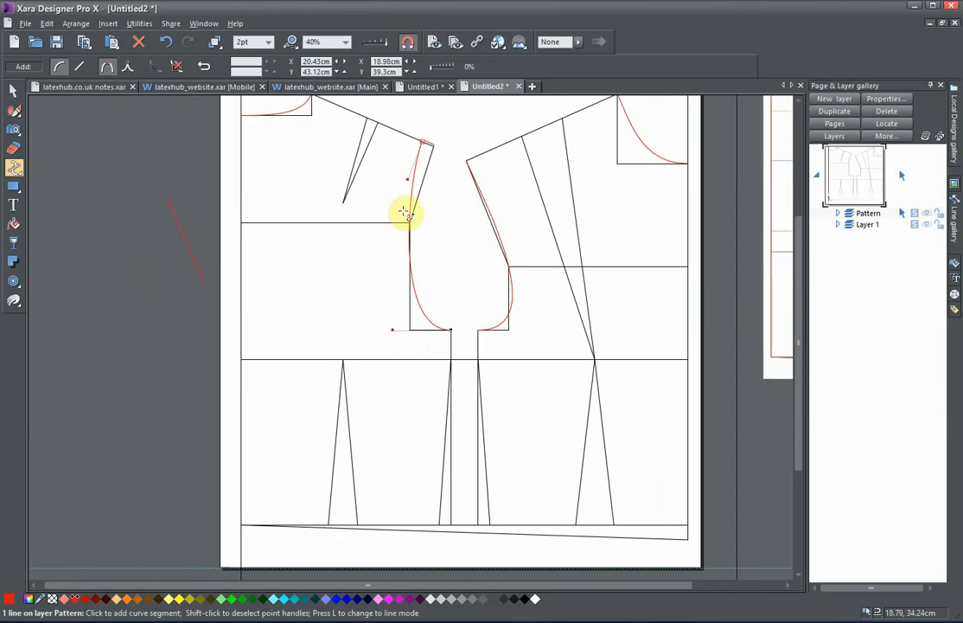
left_click_drag(384, 402, 382, 349)
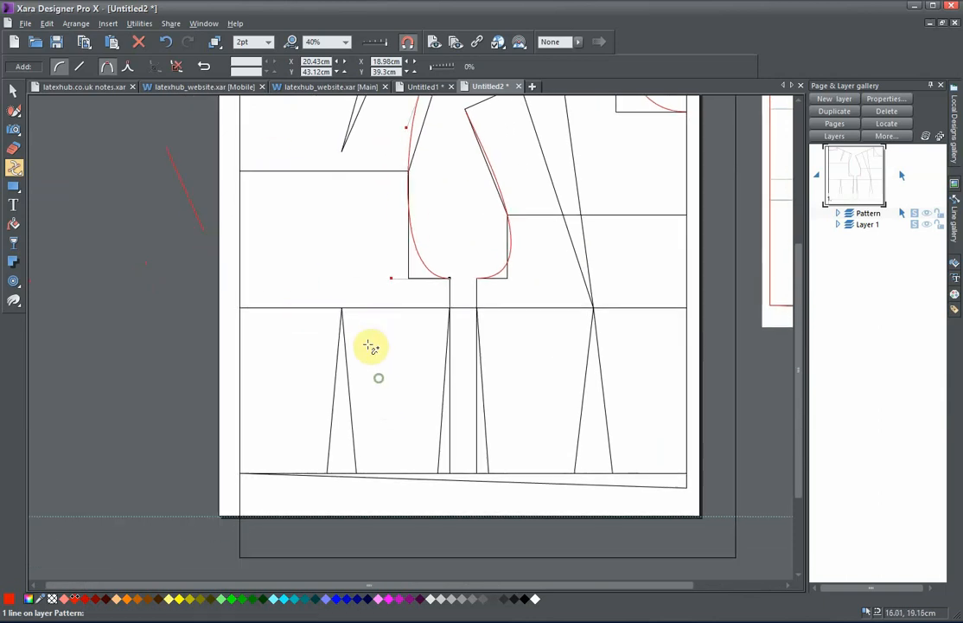
Examine the back waist dart and compare it with the reference pattern's curved seam from armhole to hem.
key("Escape")
scroll(371, 359, "up", 2)
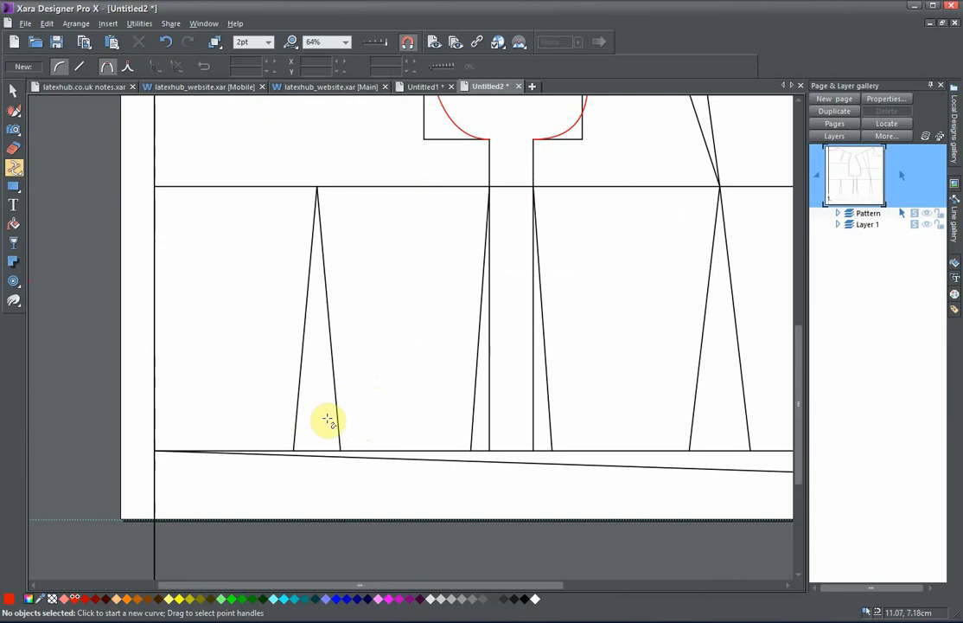
left_click_drag(377, 350, 378, 449)
scroll(379, 449, "down", 4)
scroll(379, 449, "up", 1)
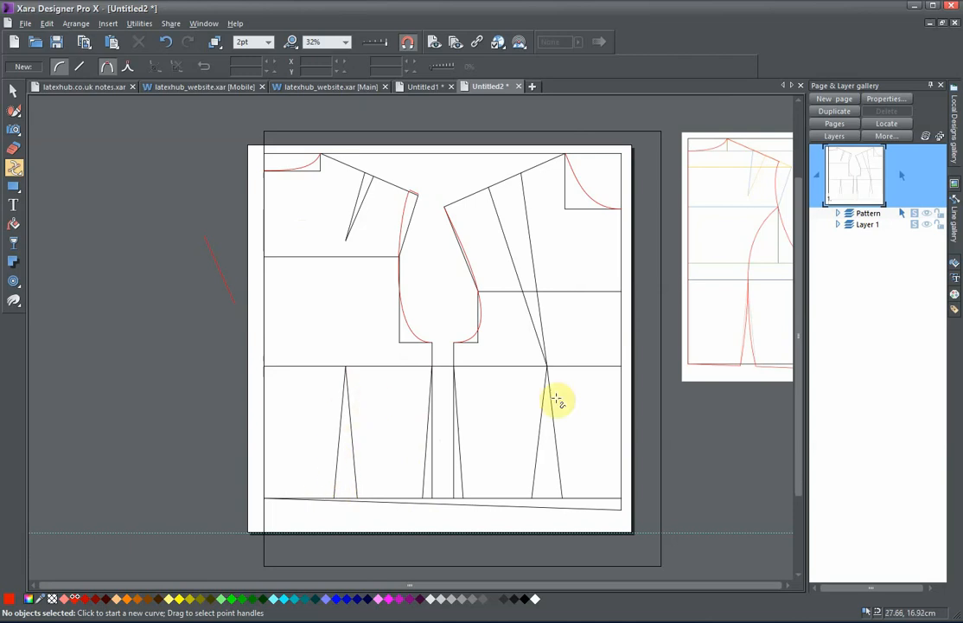
left_click_drag(738, 324, 493, 382)
scroll(493, 382, "up", 1)
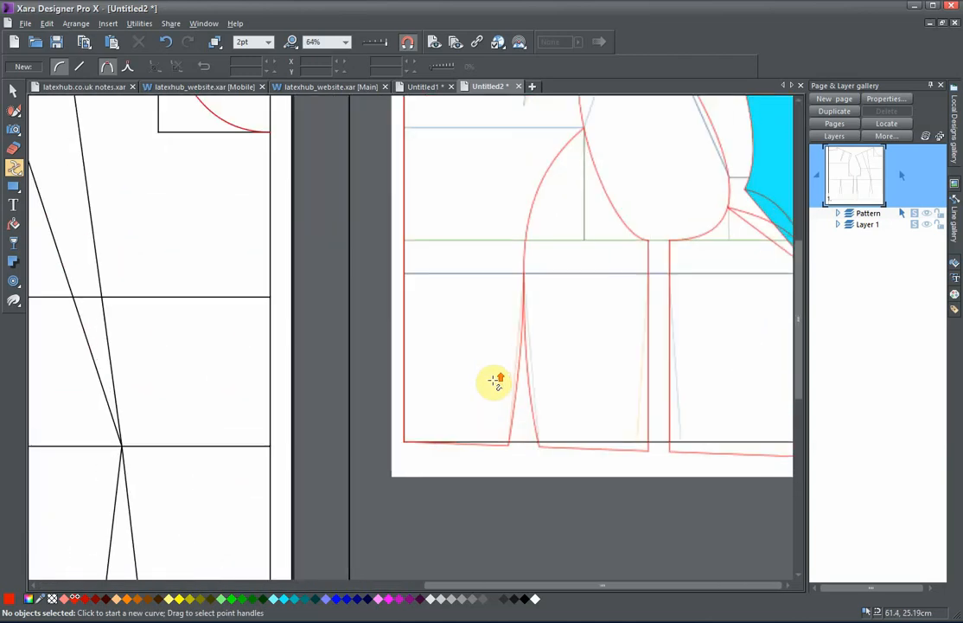
left_click_drag(592, 348, 543, 415)
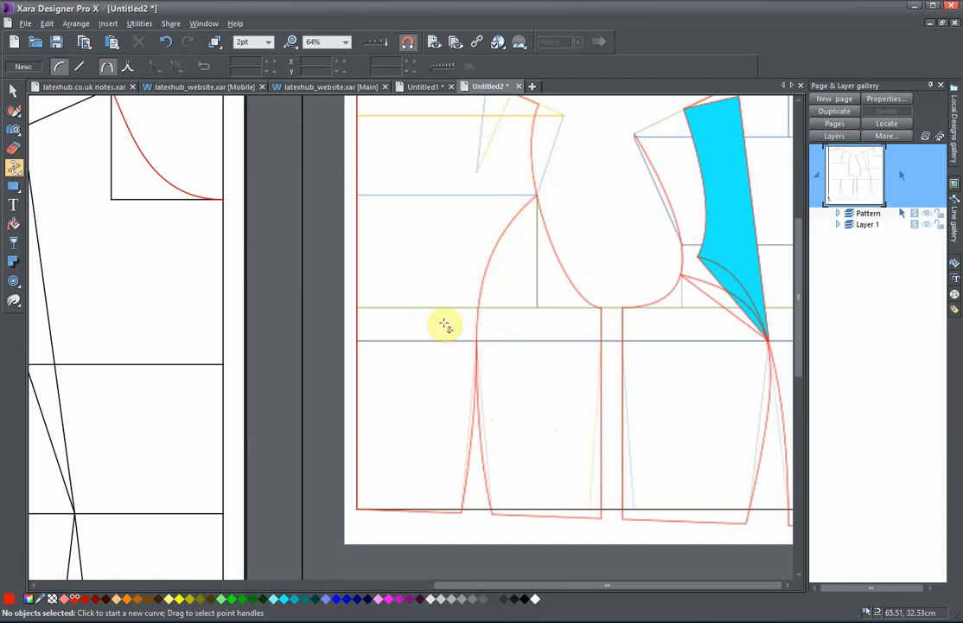
scroll(460, 348, "down", 5)
left_click_drag(327, 373, 471, 346)
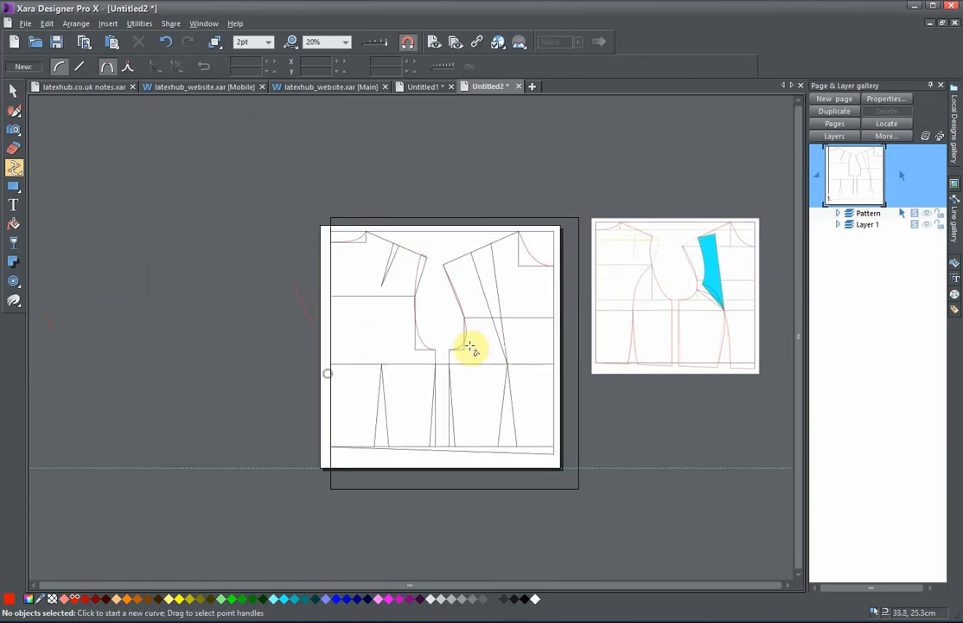
scroll(470, 347, "up", 2)
scroll(460, 349, "up", 4)
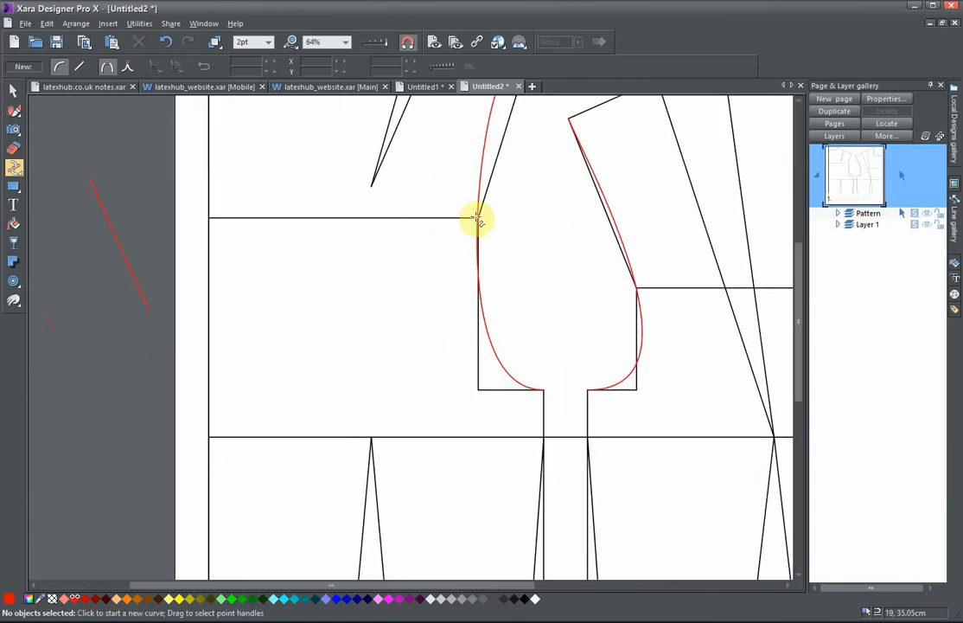
scroll(452, 253, "down", 2)
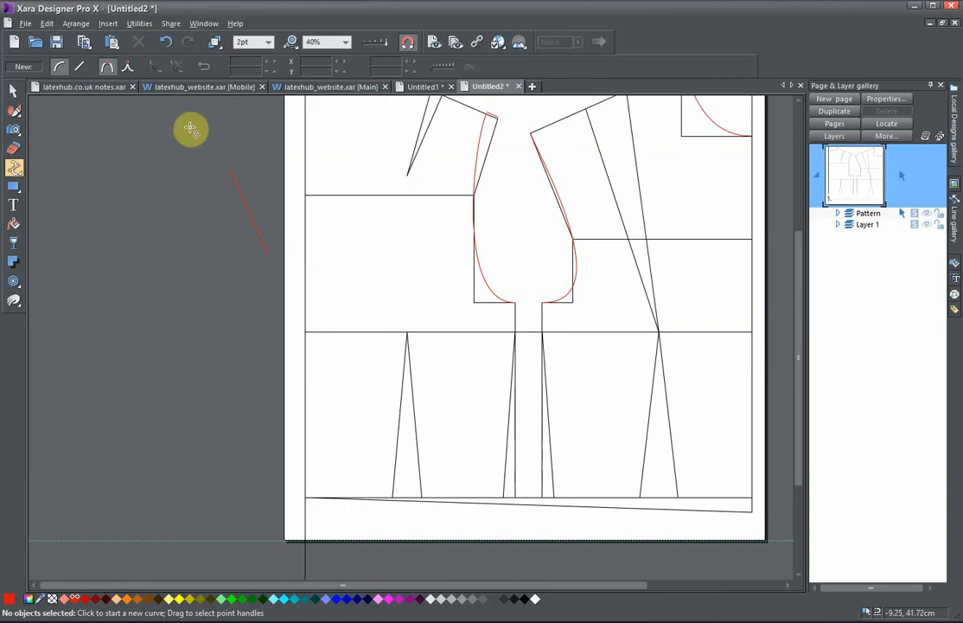
left_click(13, 90)
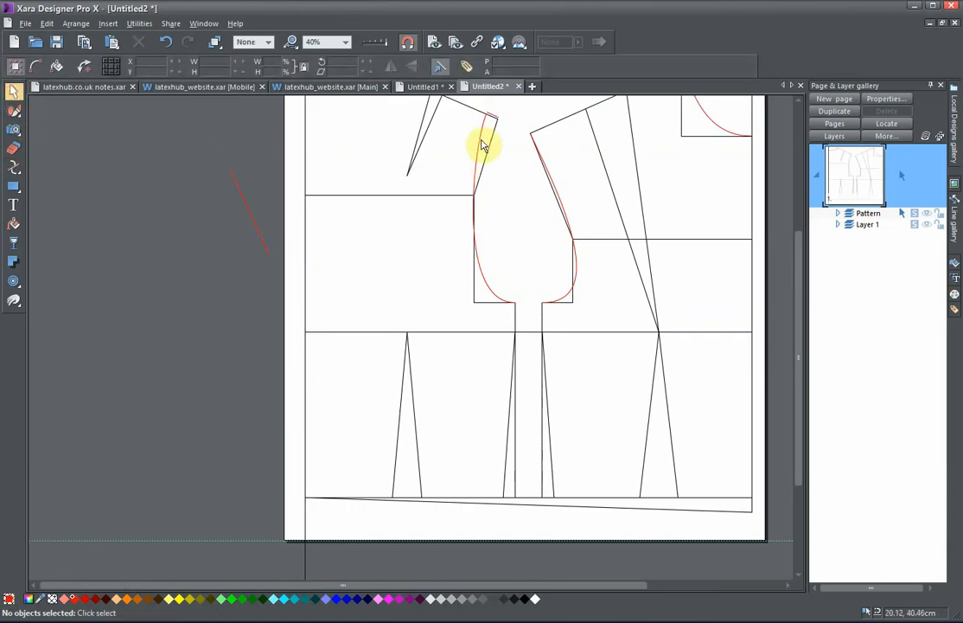
left_click(482, 146)
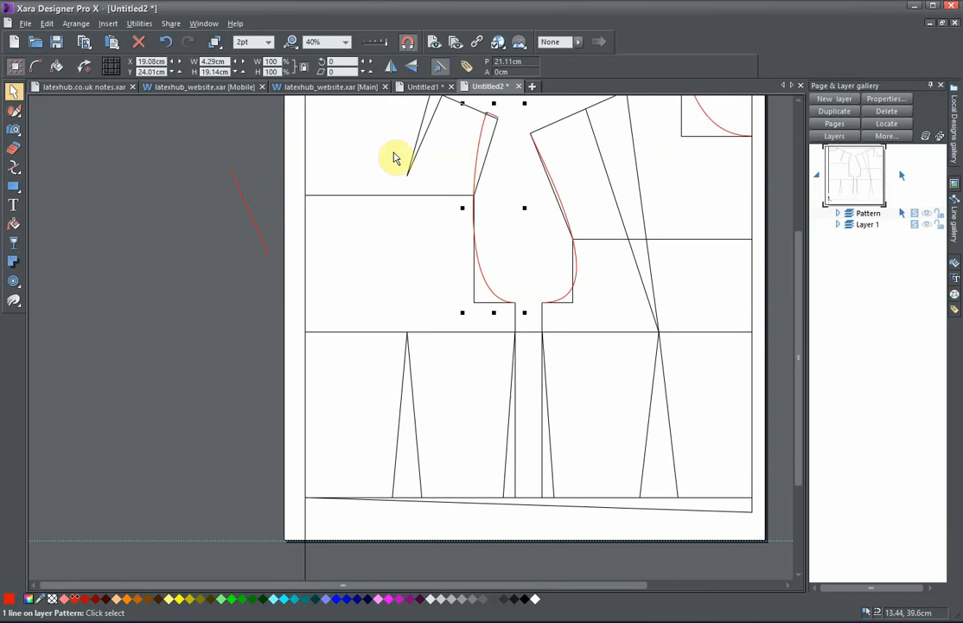
left_click(376, 162)
Try a red line from the hem end of the back waist dart's side-seam leg to the cross-back corner.
left_click(13, 169)
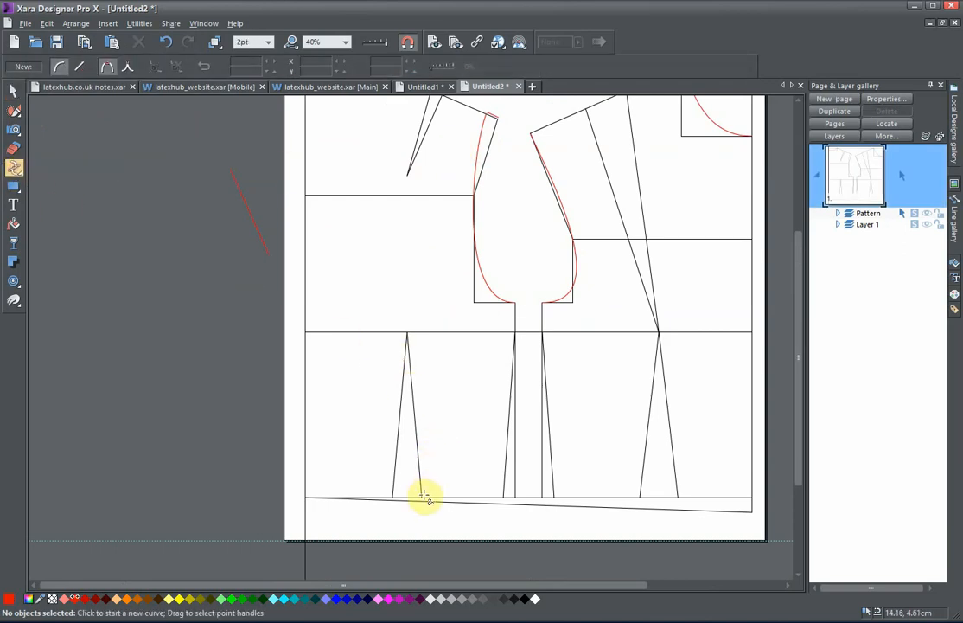
left_click(423, 496)
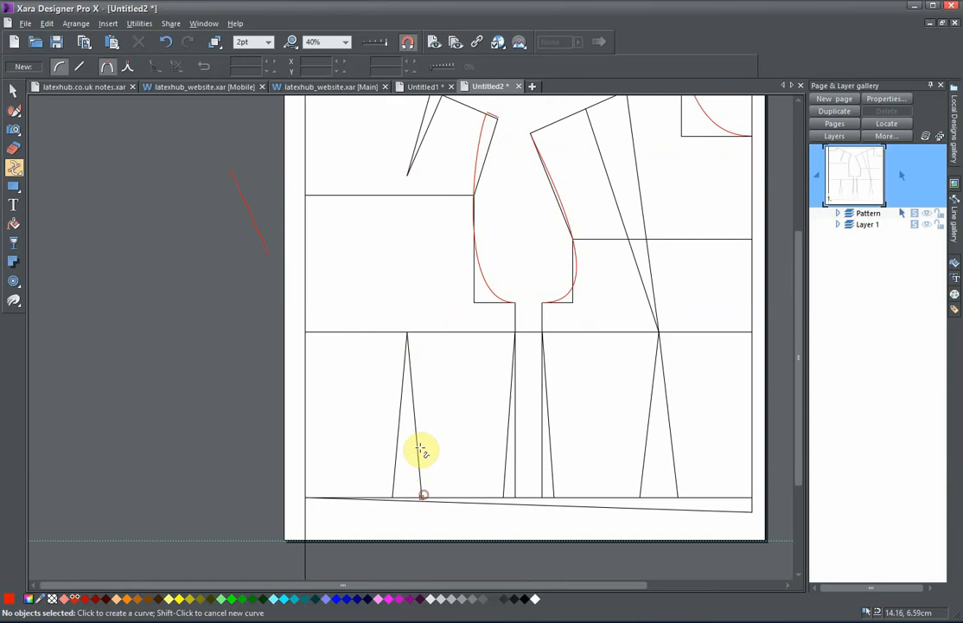
left_click(470, 197)
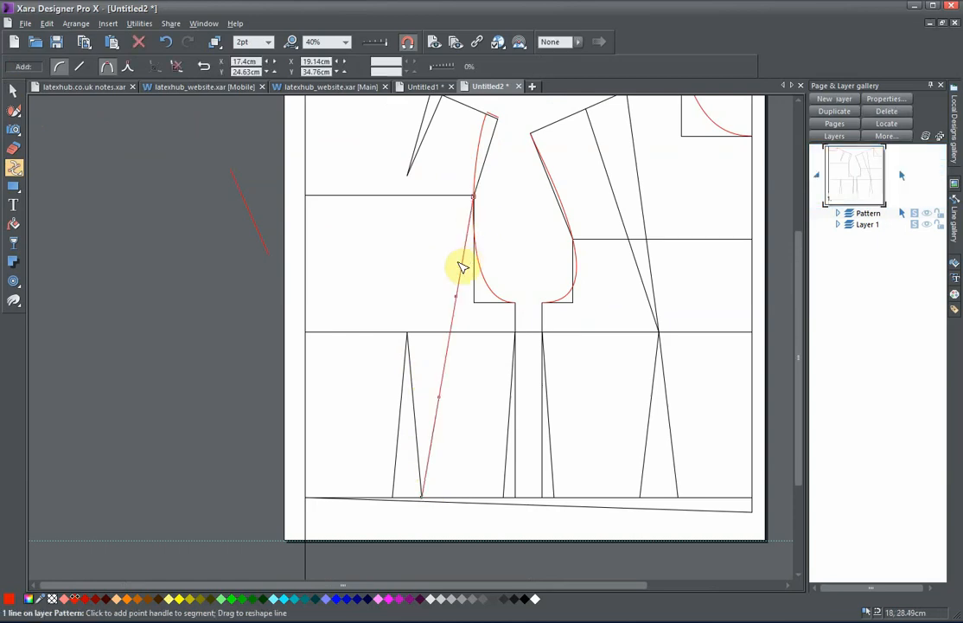
left_click_drag(459, 451, 469, 356)
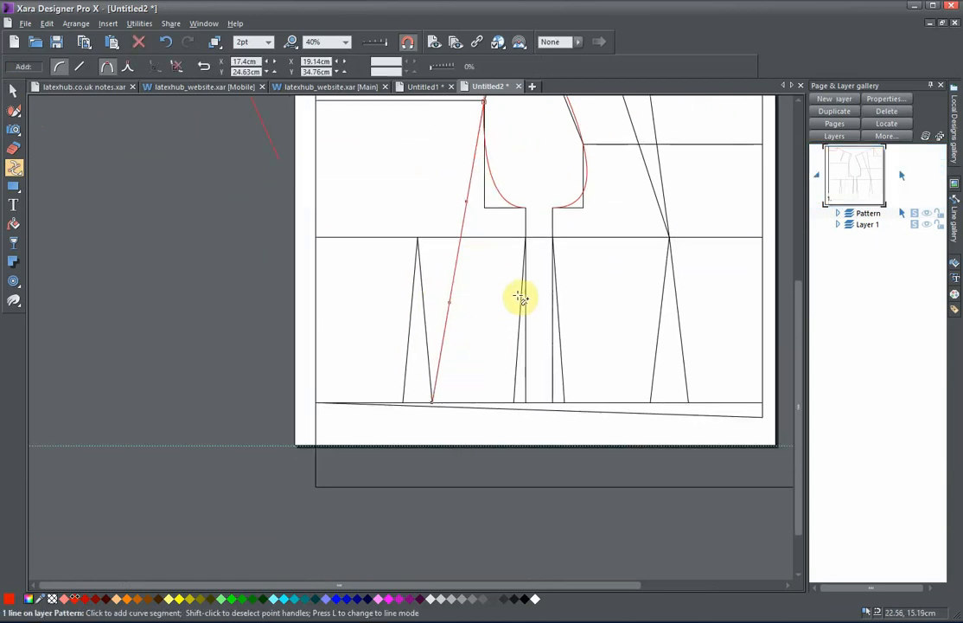
left_click_drag(519, 296, 494, 435)
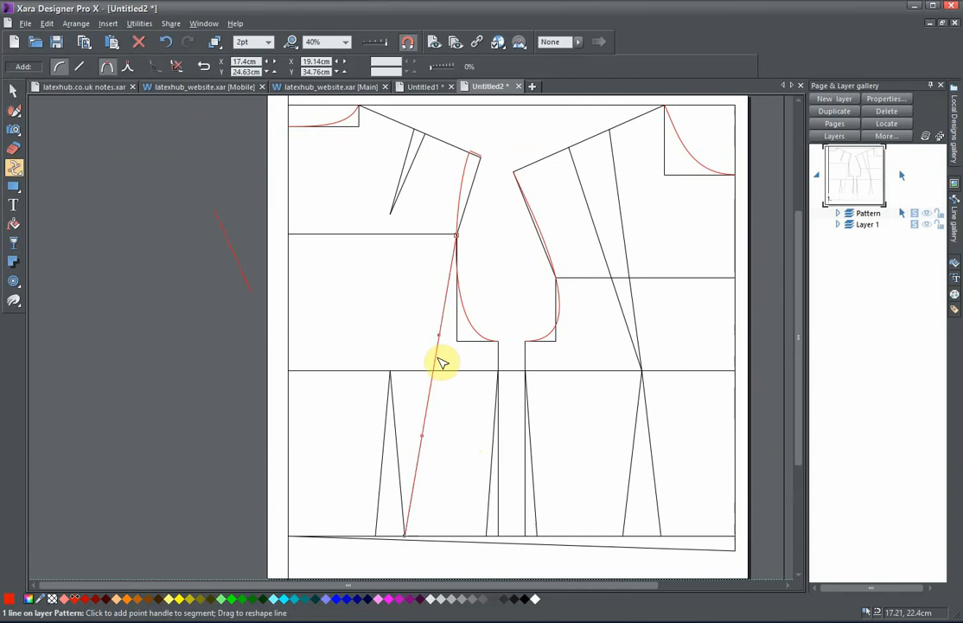
Bend the line towards the waist dart's tip and adjust its handles, placing the upper one at X 11.05 cm, Y 27.5 cm.
left_click_drag(439, 362, 415, 346)
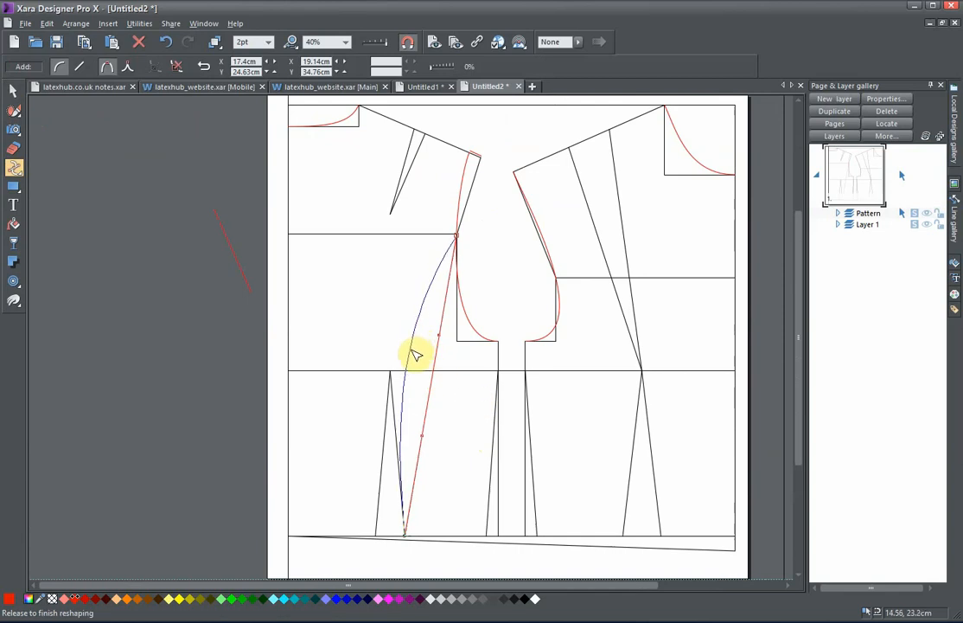
left_click_drag(413, 356, 400, 336)
mouse_move(434, 403)
left_mouse_down()
mouse_move(429, 445)
mouse_move(440, 385)
left_mouse_up()
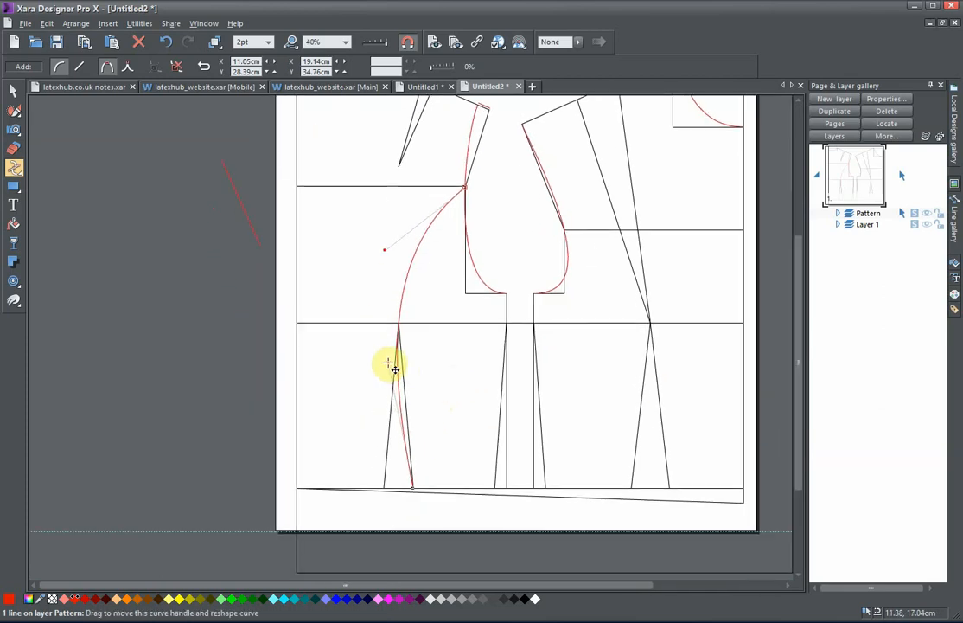
left_click_drag(389, 364, 390, 358)
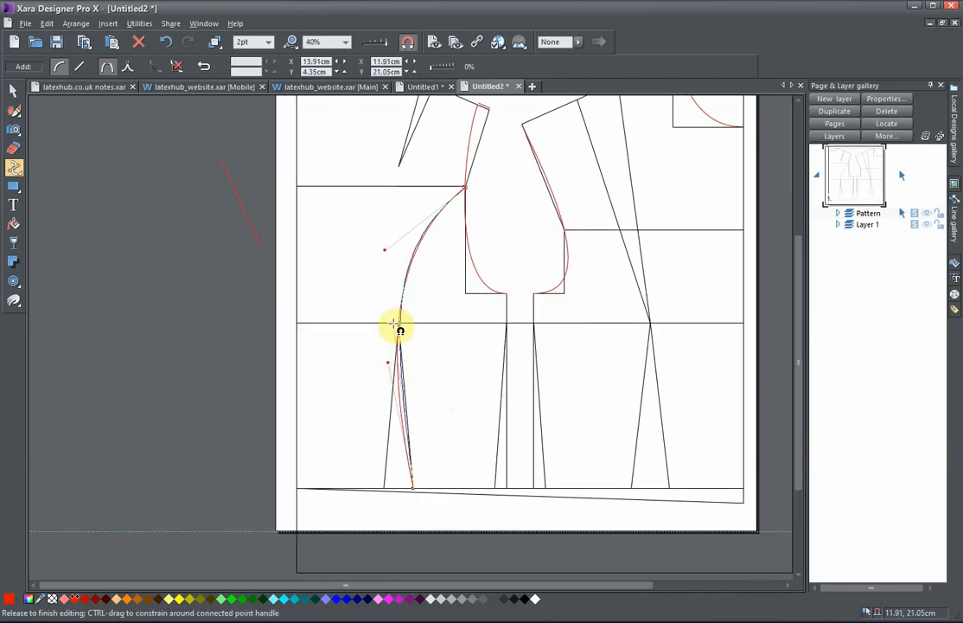
left_click_drag(392, 319, 391, 319)
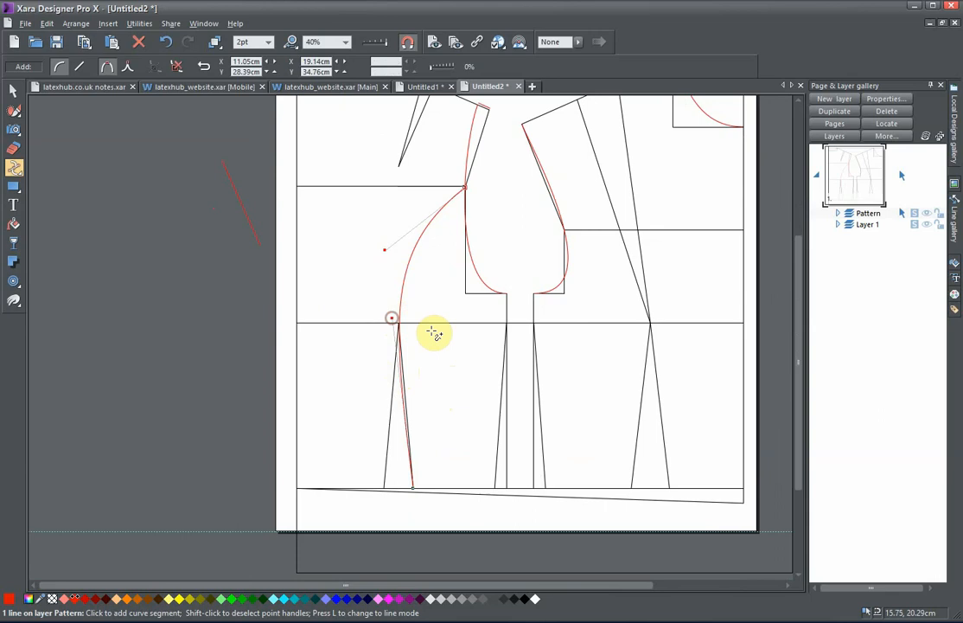
mouse_move(387, 251)
left_mouse_down()
mouse_move(410, 225)
mouse_move(397, 240)
left_mouse_up()
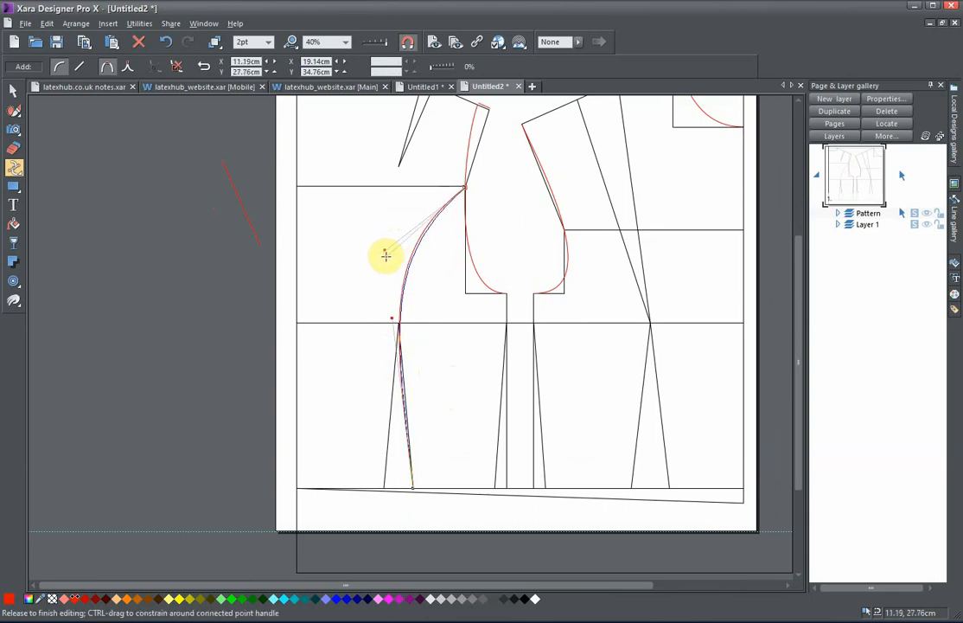
left_click_drag(385, 258, 385, 258)
Check the trial curve against the back waist dart's tip and leg, and delete it.
scroll(443, 284, "down", 1)
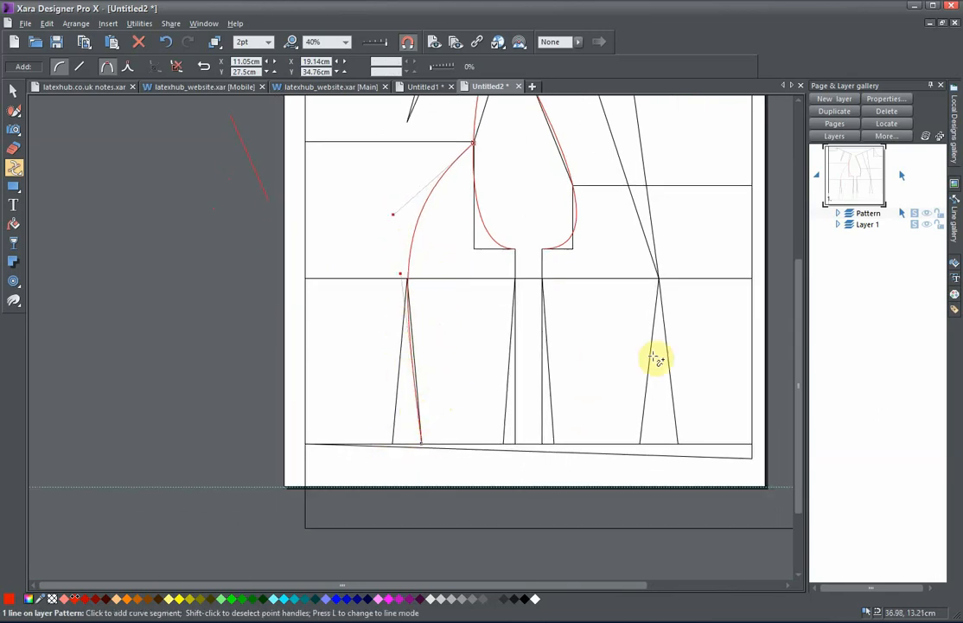
left_click_drag(384, 377, 326, 436)
scroll(336, 436, "up", 2)
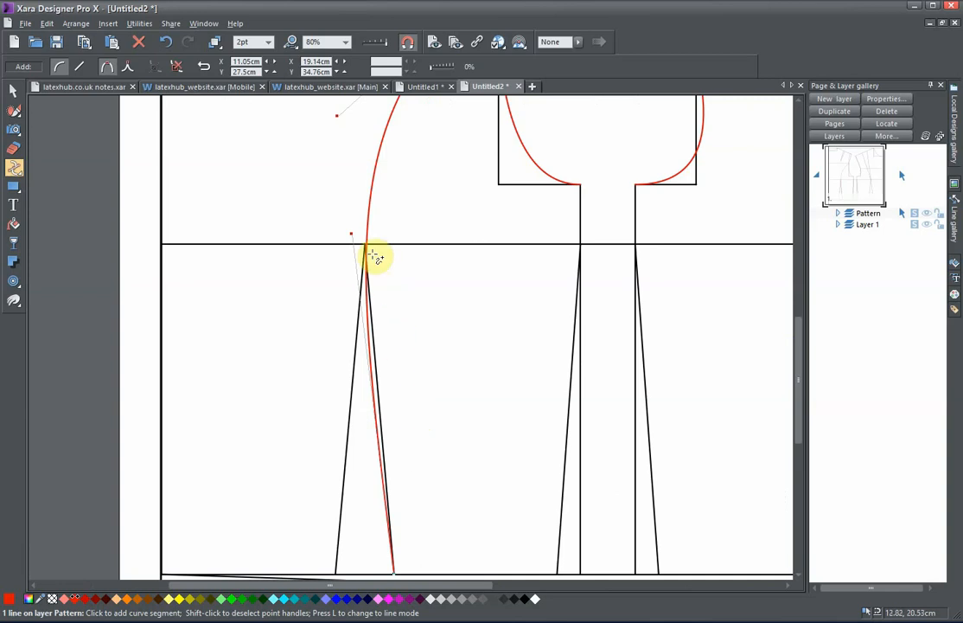
scroll(408, 370, "down", 3)
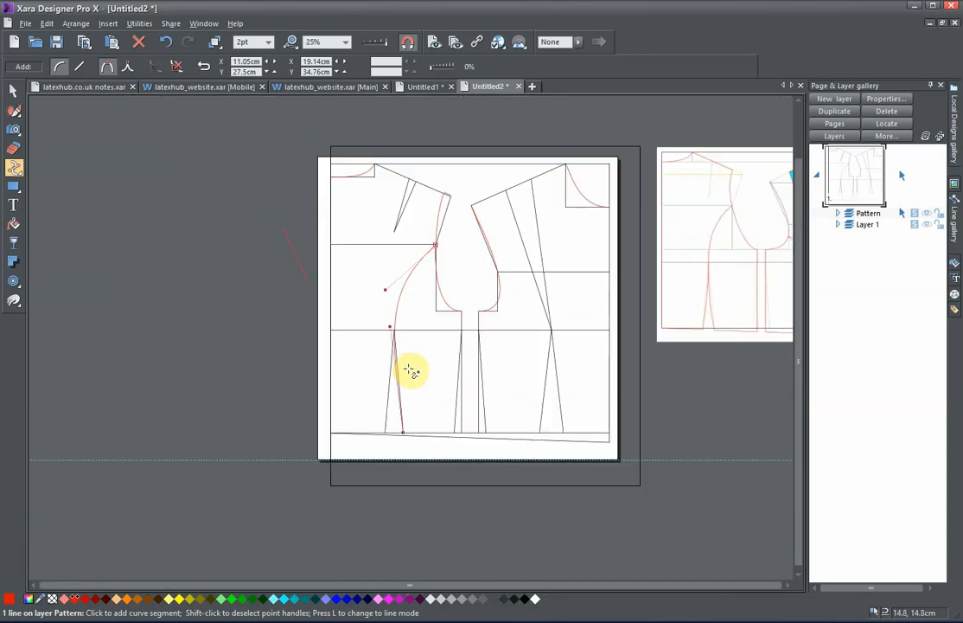
scroll(408, 374, "up", 1)
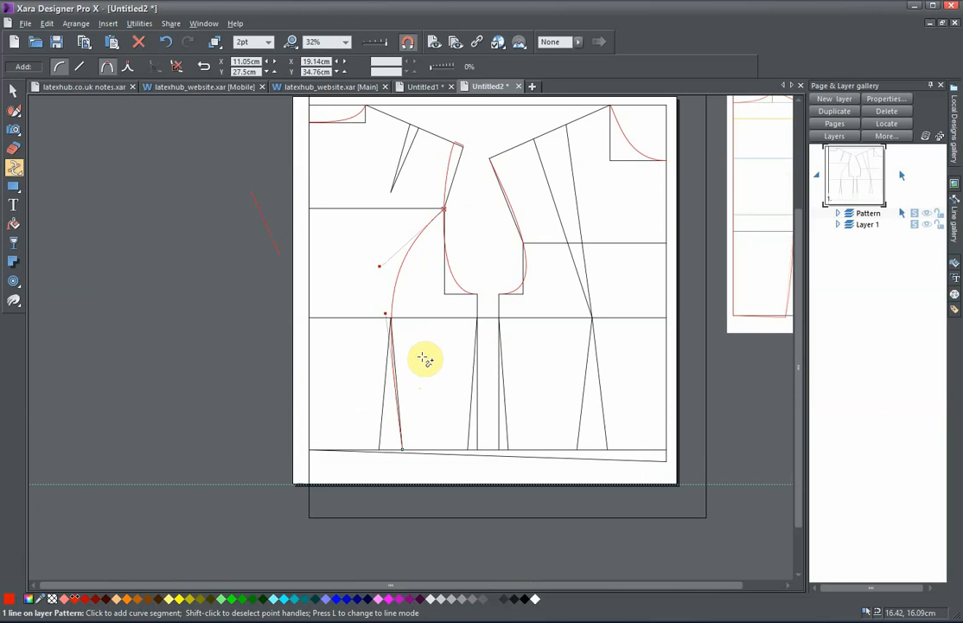
left_click_drag(424, 359, 416, 363)
scroll(415, 363, "up", 1)
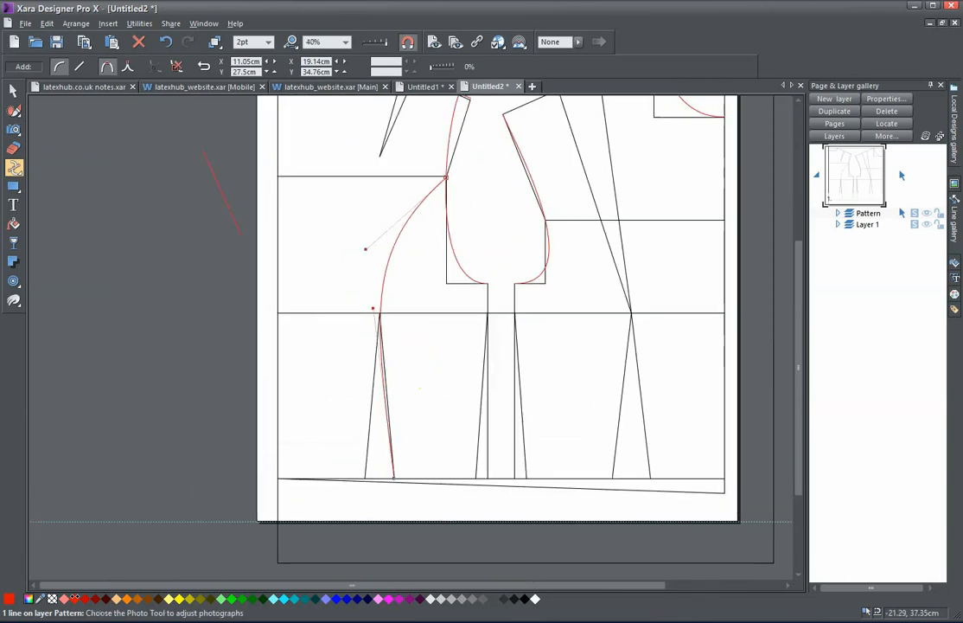
left_click(139, 43)
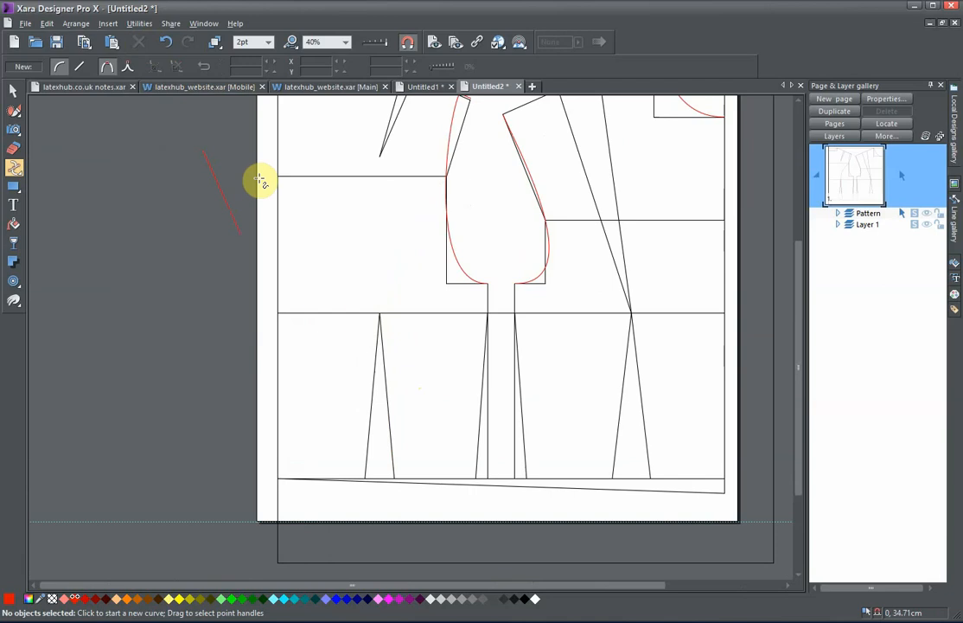
Draw a red line from the back waist dart's tip to the cross-back corner at X 19.15 cm, Y 34.9 cm.
left_click_drag(323, 319, 273, 387)
scroll(273, 387, "up", 1)
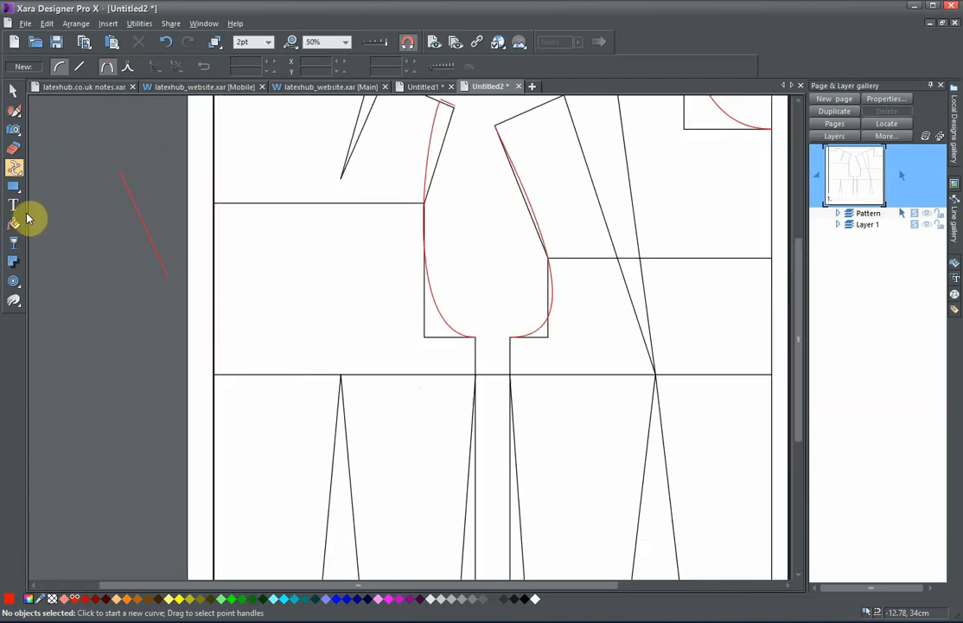
mouse_move(13, 171)
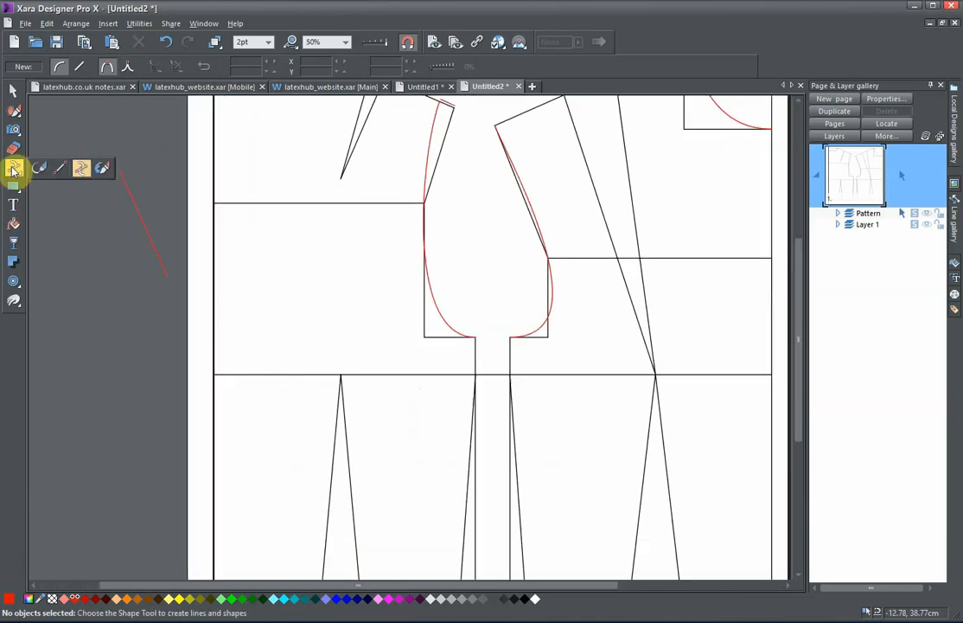
left_click(342, 372)
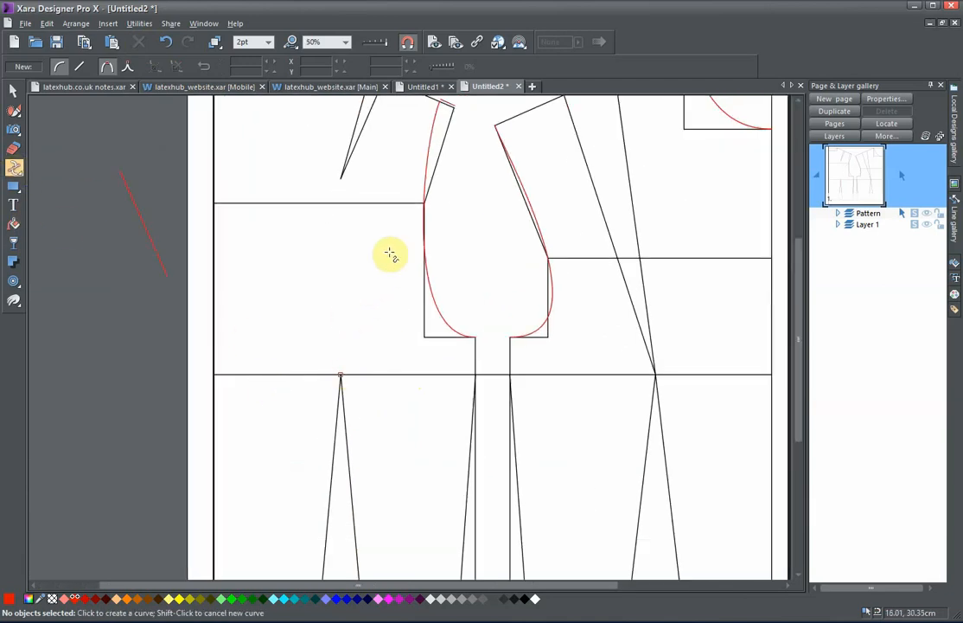
left_click(424, 204)
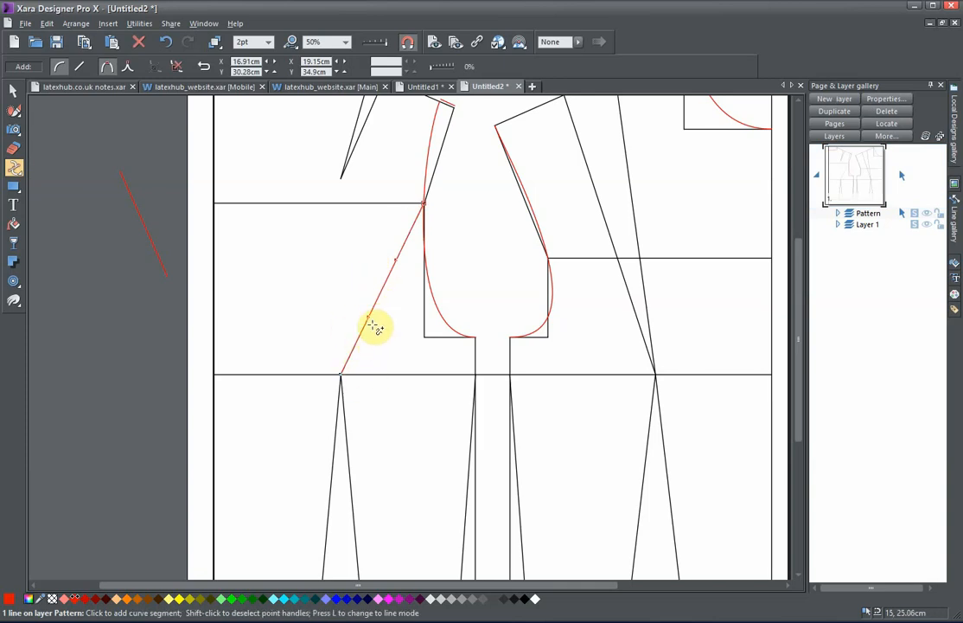
Curve the line with its lower handle straight above the dart tip and its upper handle at X 17.06 cm, Y 32.93 cm.
scroll(372, 346, "up", 2)
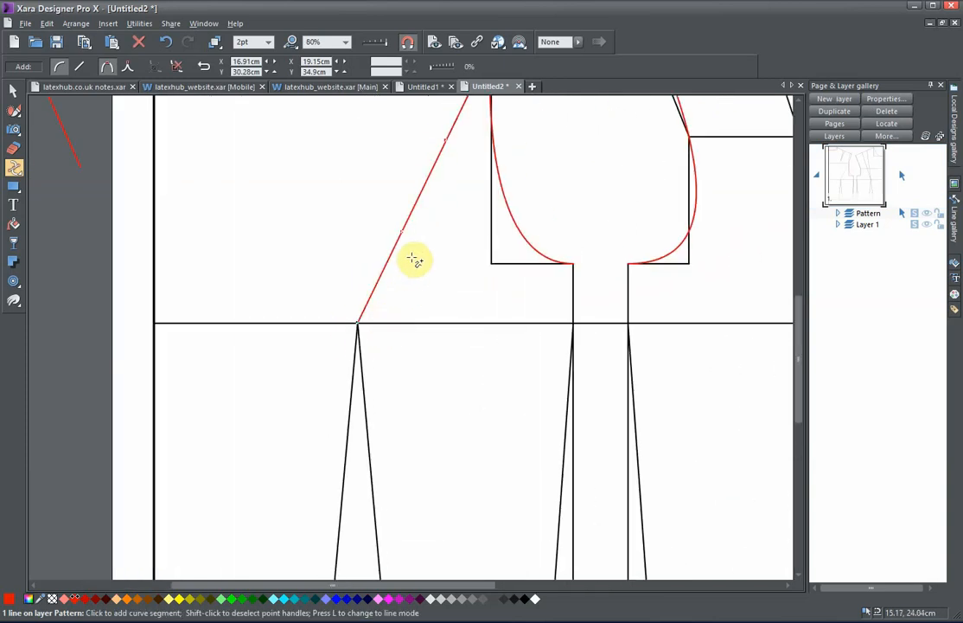
left_click_drag(403, 232, 357, 177)
left_click_drag(425, 187, 381, 366)
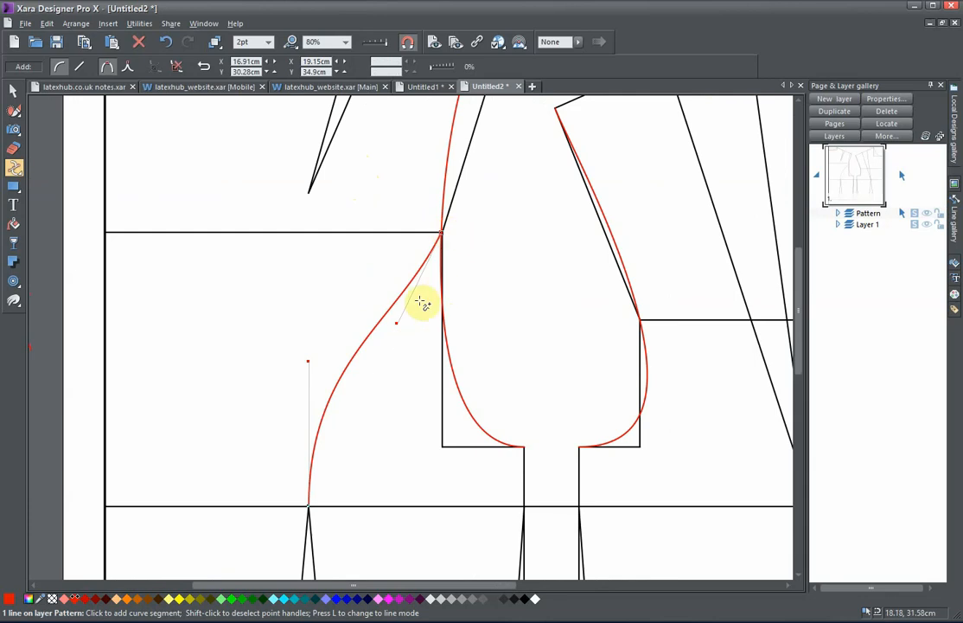
left_click_drag(397, 323, 387, 306)
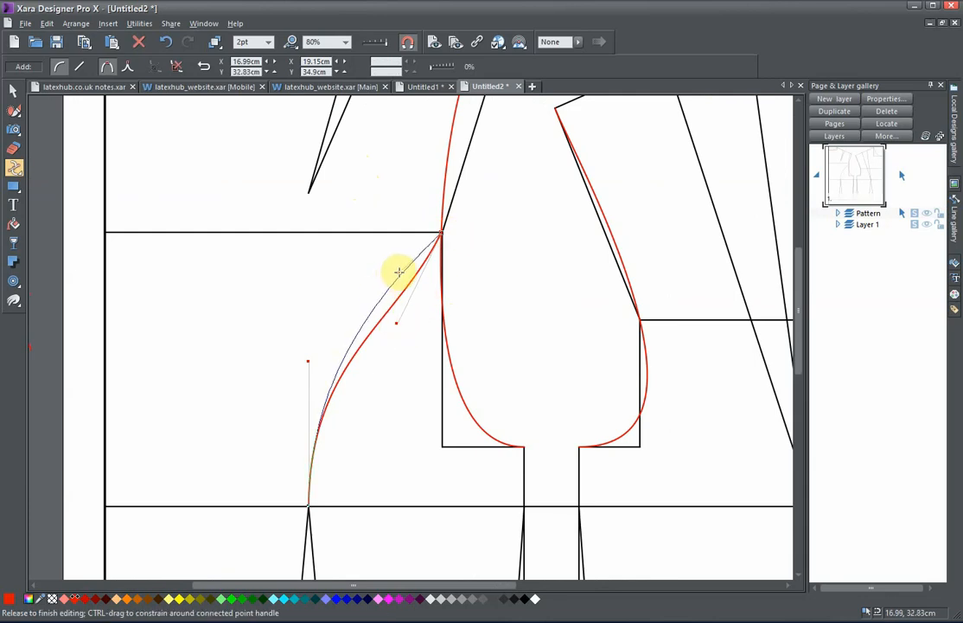
left_click_drag(400, 270, 398, 269)
scroll(454, 338, "down", 3)
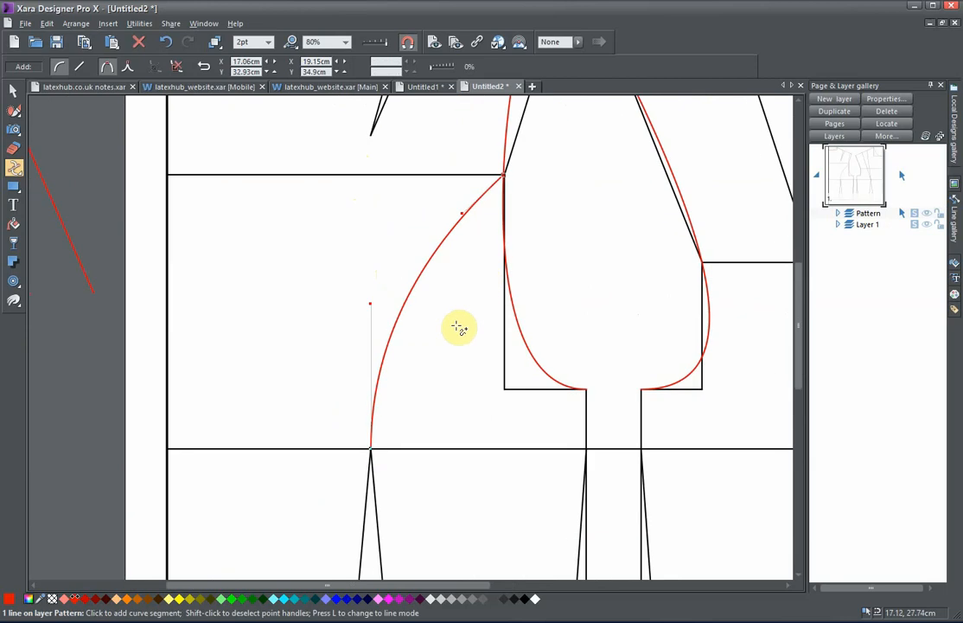
scroll(448, 353, "down", 1)
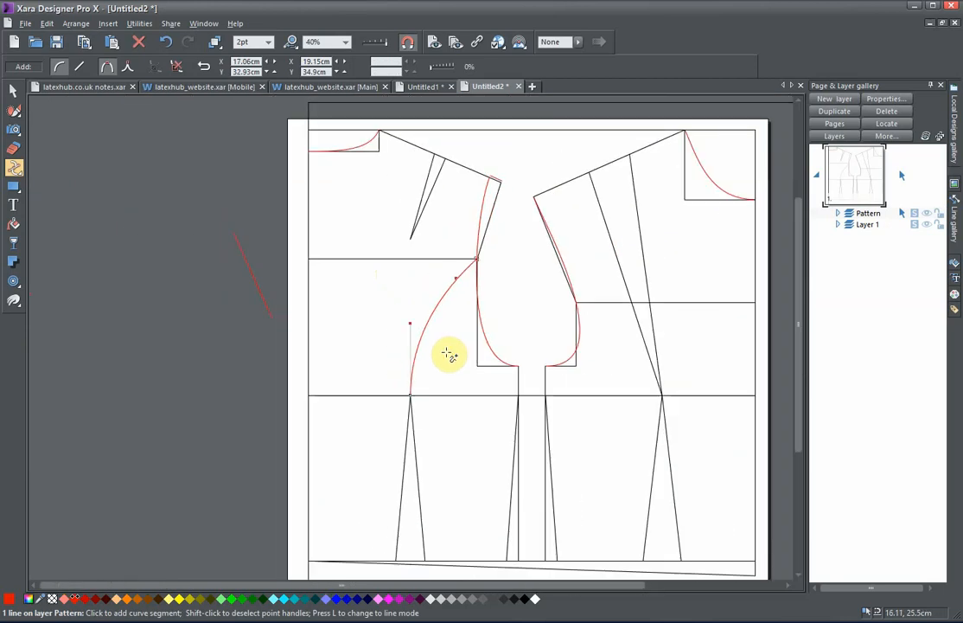
scroll(458, 427, "up", 1)
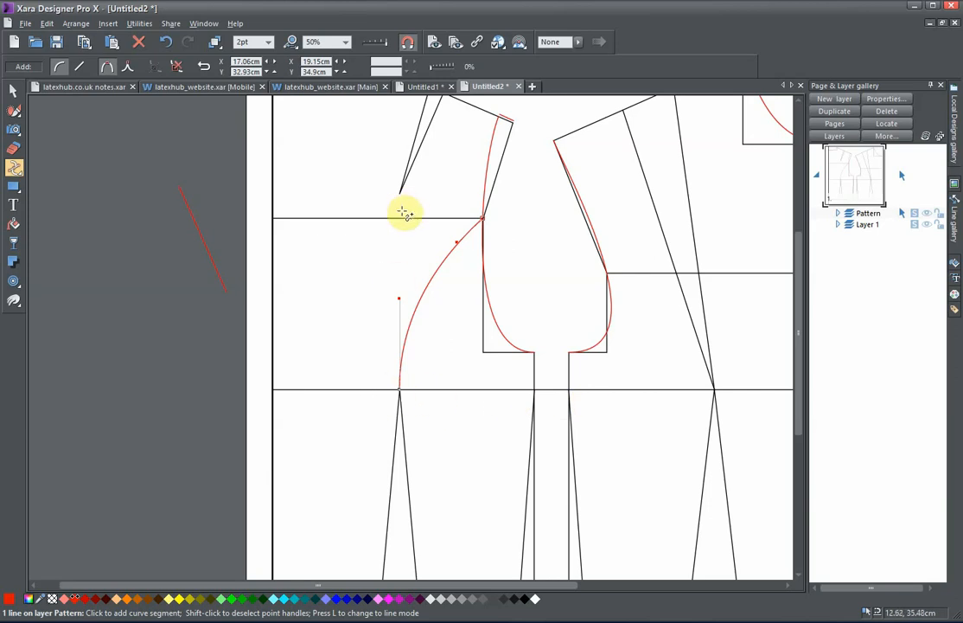
Examine the back princess curve from the cross-back corner to the waist dart's tip, together with the dart legs below it.
left_click_drag(403, 260, 375, 311)
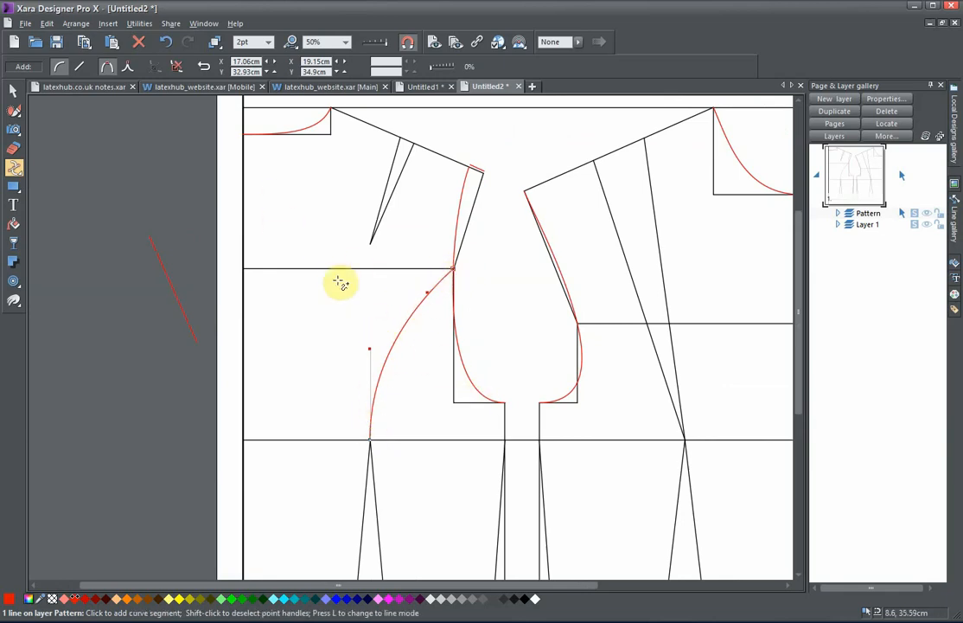
left_click_drag(425, 411, 407, 241)
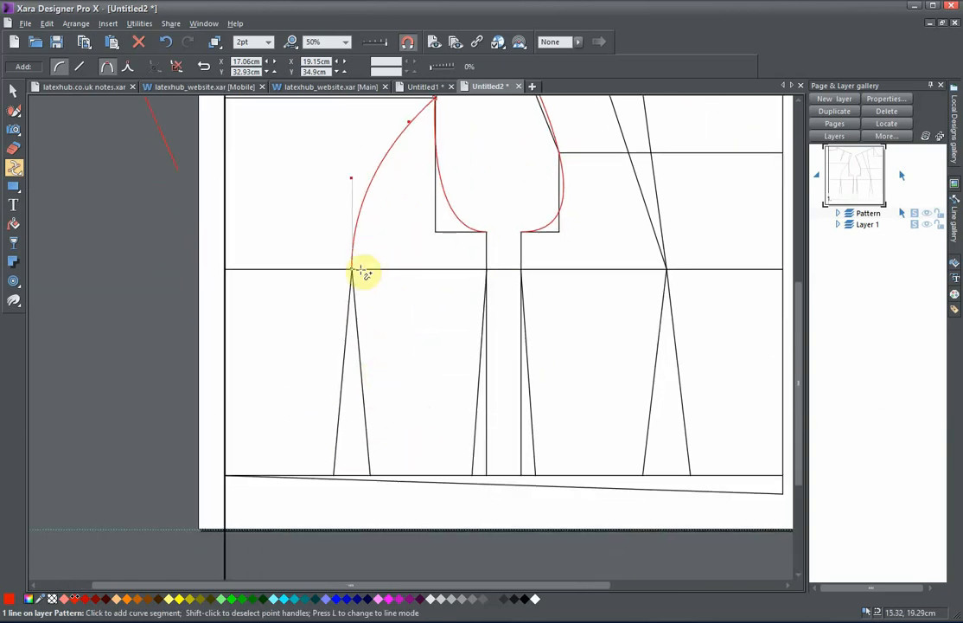
left_click_drag(462, 312, 330, 313)
scroll(330, 313, "down", 2)
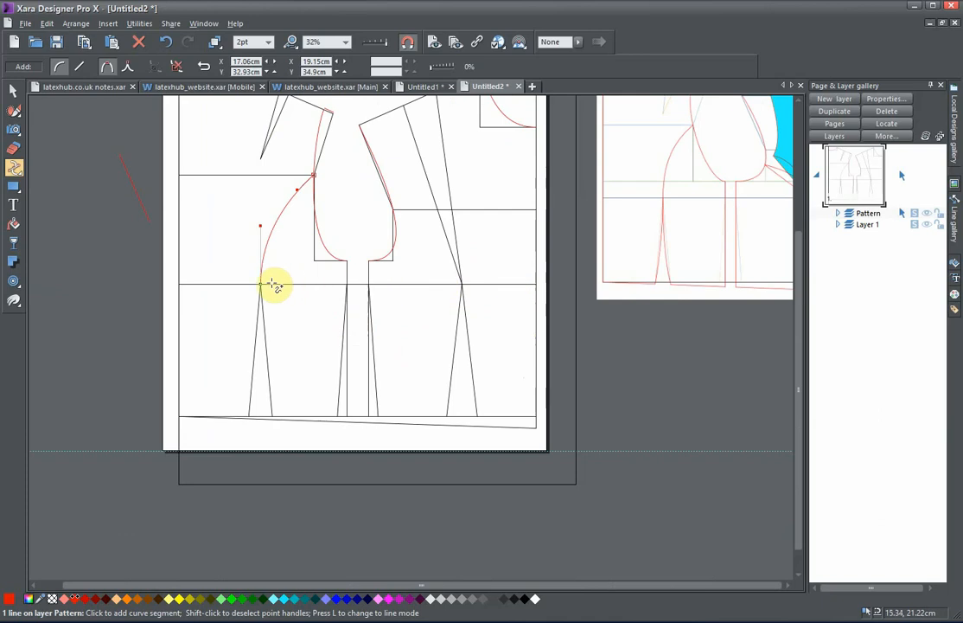
scroll(394, 294, "up", 2)
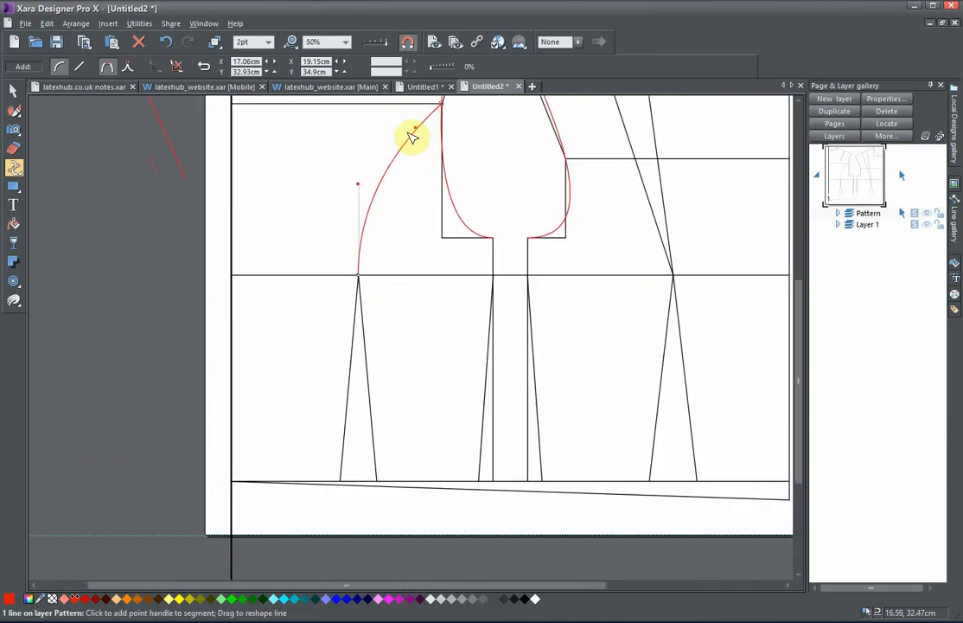
scroll(376, 256, "up", 2)
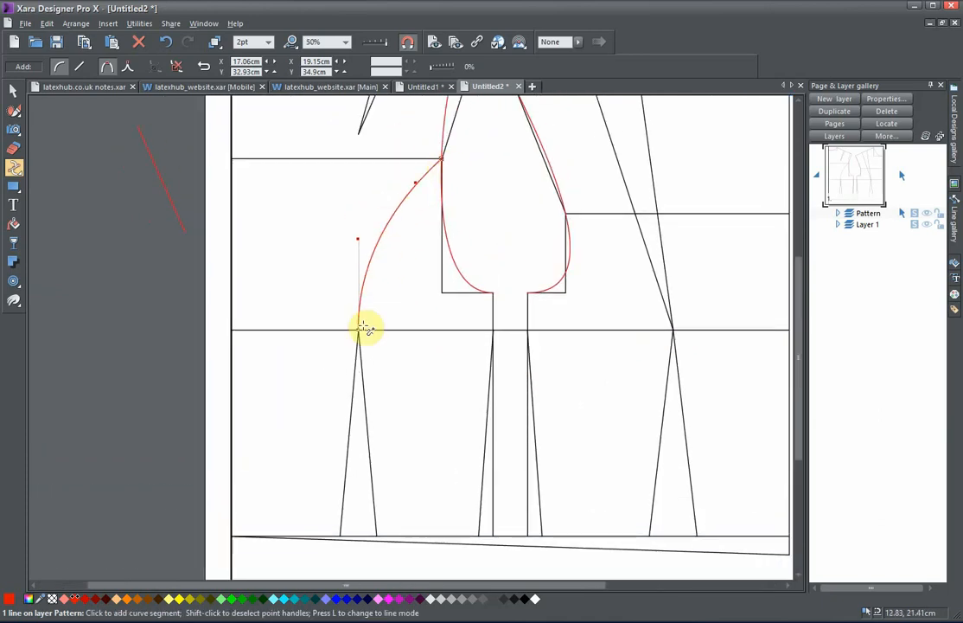
scroll(364, 326, "up", 1)
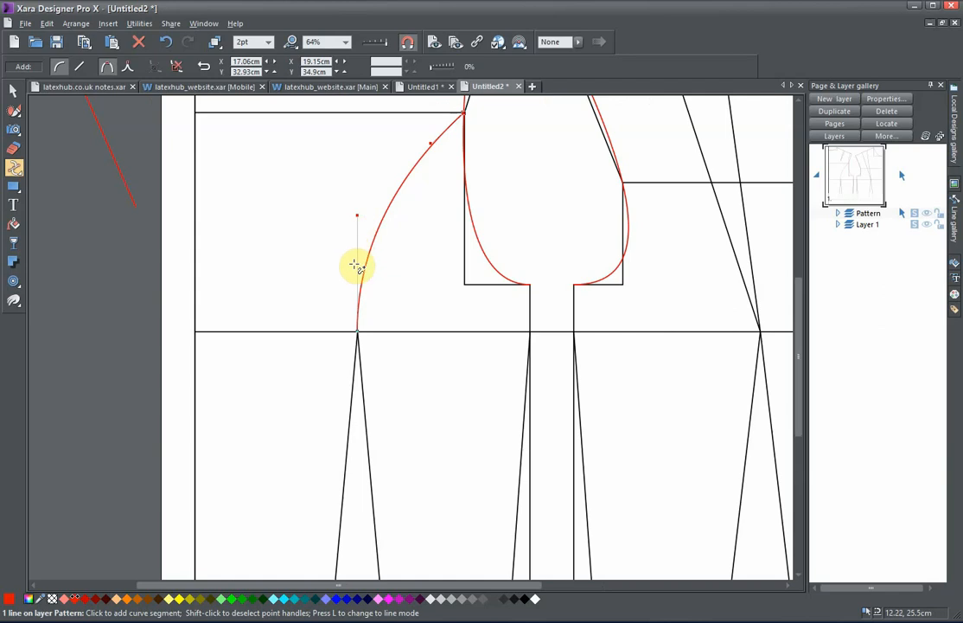
left_click(391, 323)
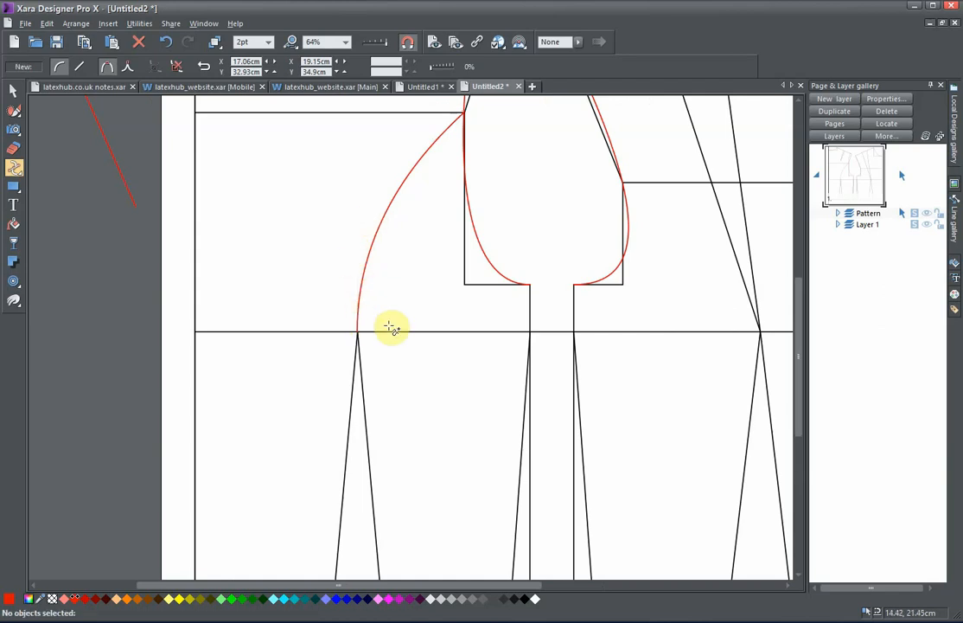
Draw a red line along the back waist dart's side-seam-facing leg, from its waistline end to the tip at X 12.43 cm, Y 21.05 cm.
scroll(419, 329, "down", 3)
scroll(434, 364, "down", 1)
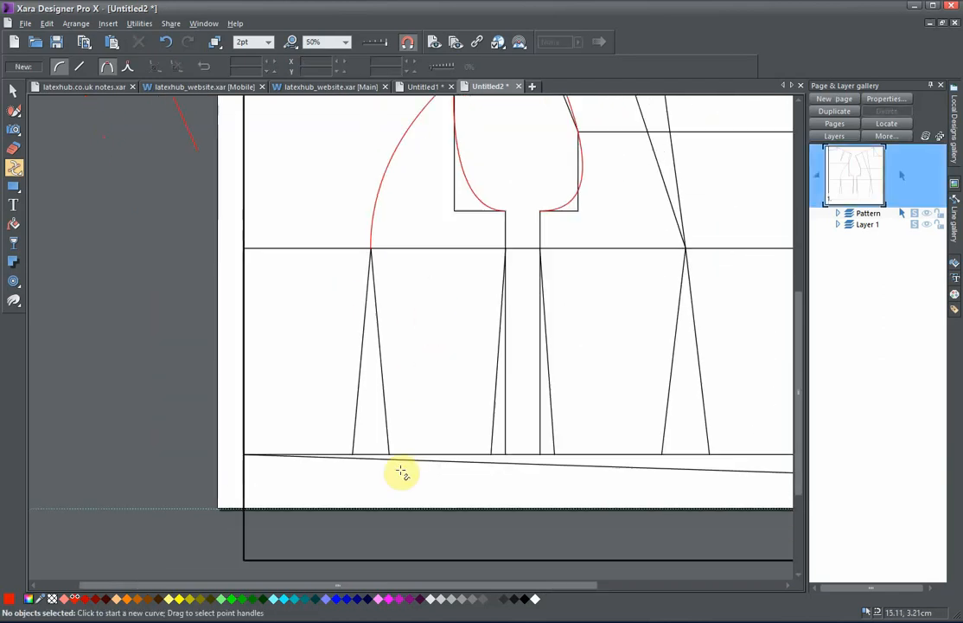
left_click(387, 453)
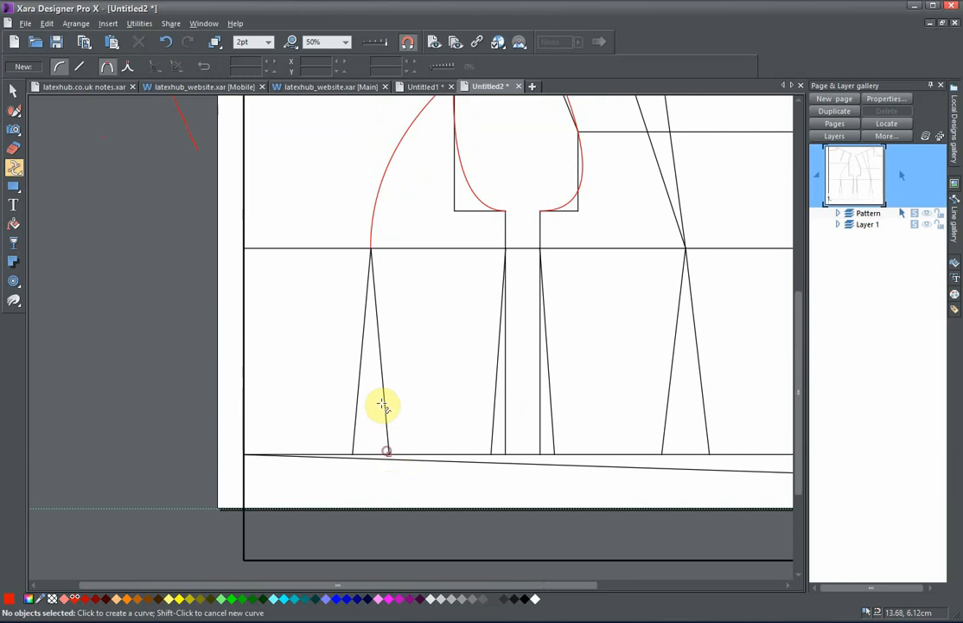
left_click(371, 250)
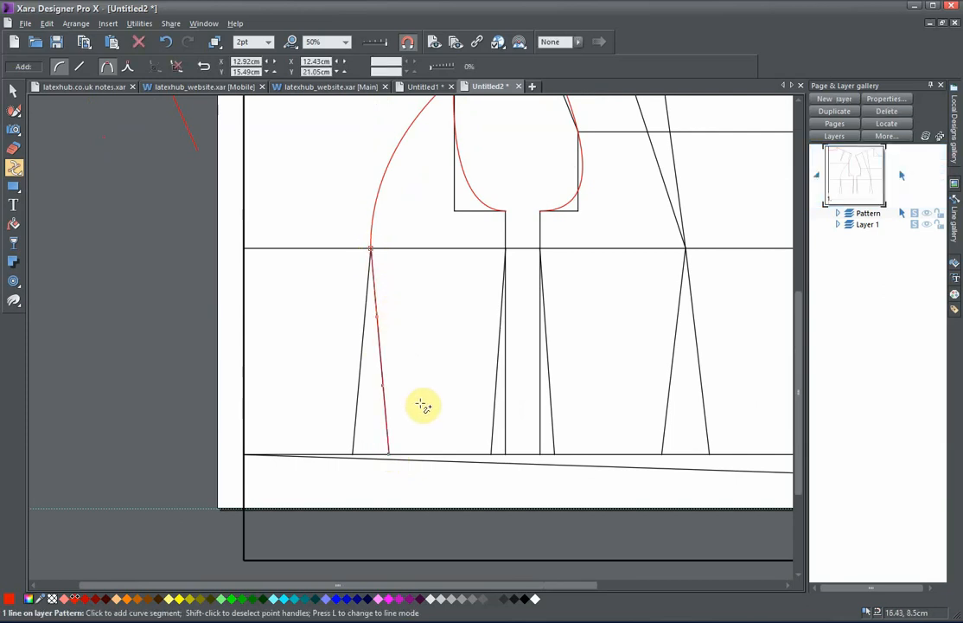
Bow the line inward into the dart, placing its upper handle at X 12.5 cm, Y 16.92 cm and adjusting the lower handle.
scroll(423, 405, "up", 1)
scroll(385, 275, "up", 1)
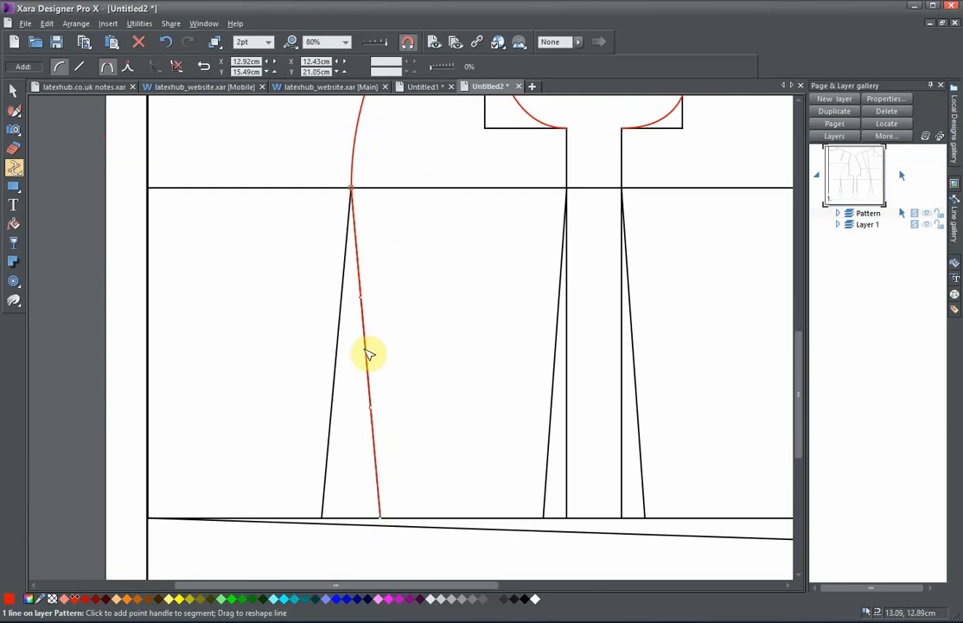
left_click_drag(365, 350, 361, 355)
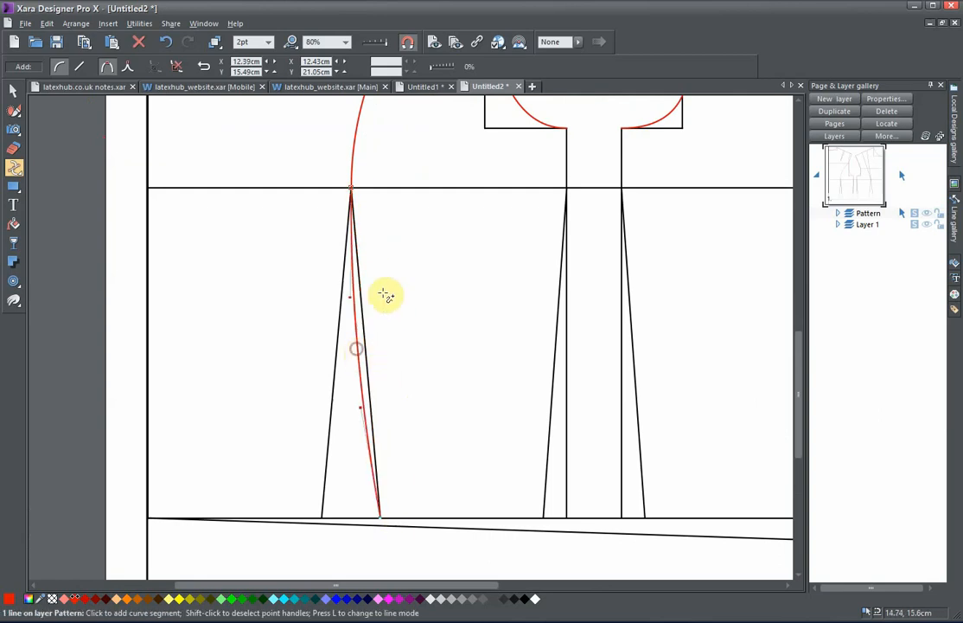
mouse_move(348, 302)
left_mouse_down()
mouse_move(256, 269)
mouse_move(237, 245)
mouse_move(252, 226)
mouse_move(264, 233)
mouse_move(252, 241)
mouse_move(345, 300)
left_mouse_up()
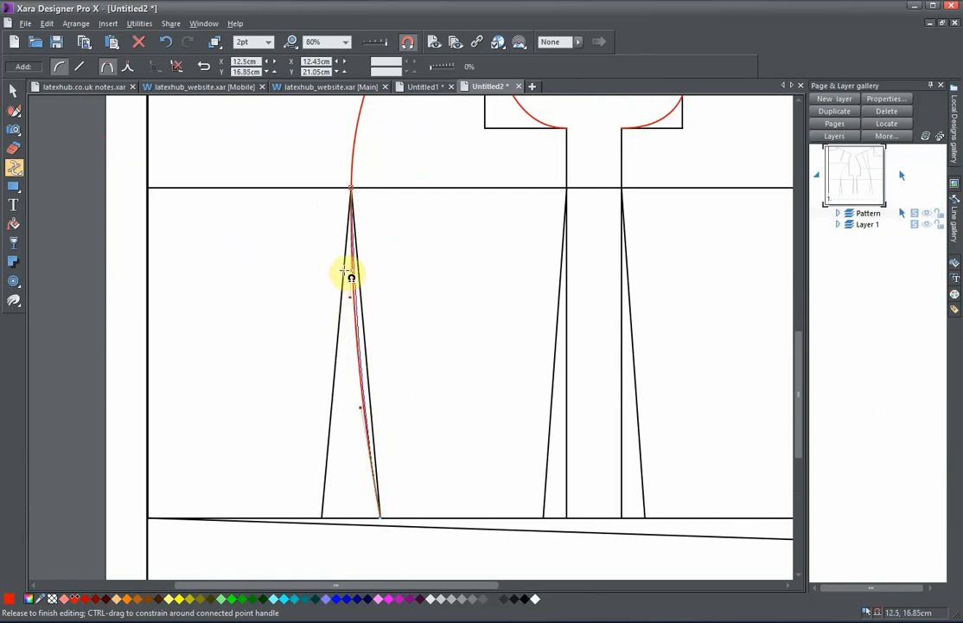
left_click_drag(350, 275, 350, 275)
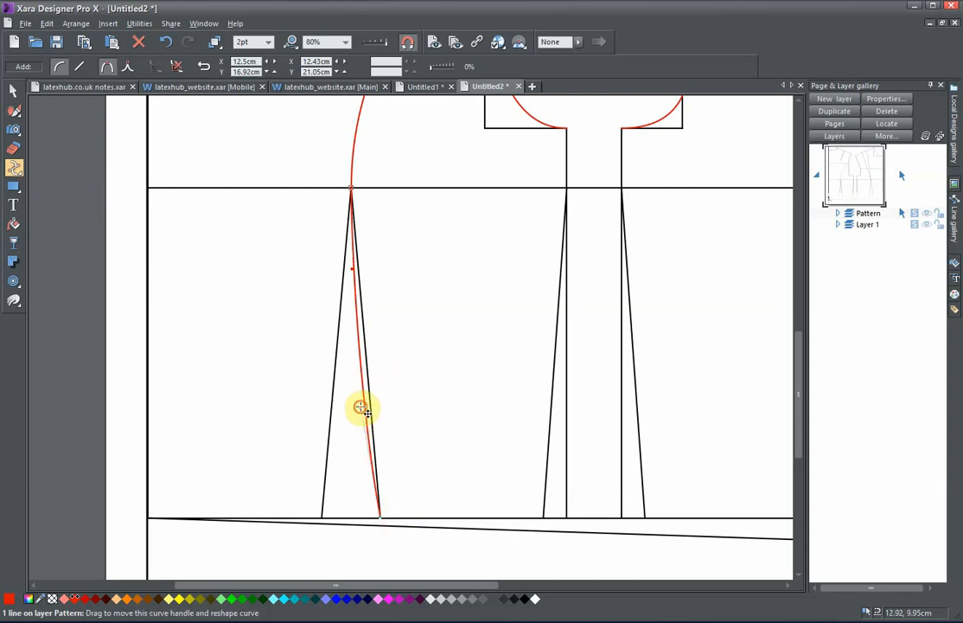
left_click_drag(361, 407, 371, 388)
scroll(415, 389, "up", 1)
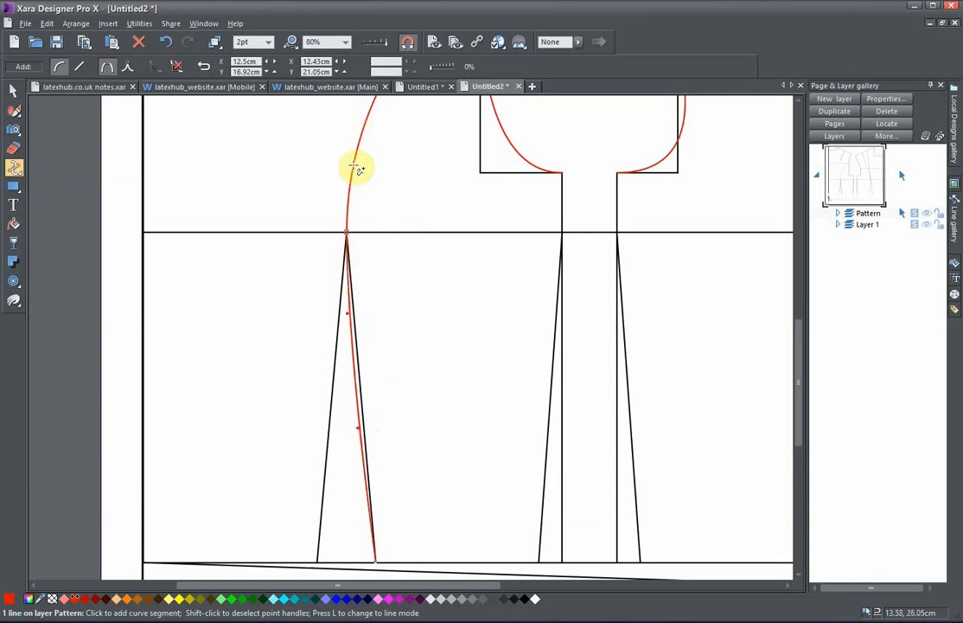
left_click(378, 274)
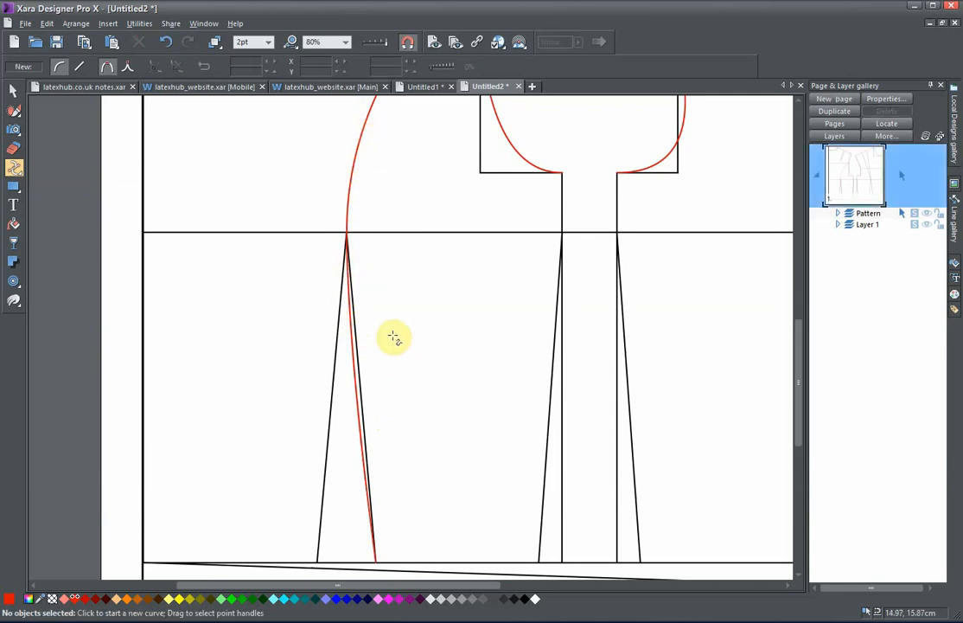
Draw a red line along the back waist dart's centre-back-facing leg, from the waistline up to the dart tip.
left_click_drag(393, 337, 434, 264)
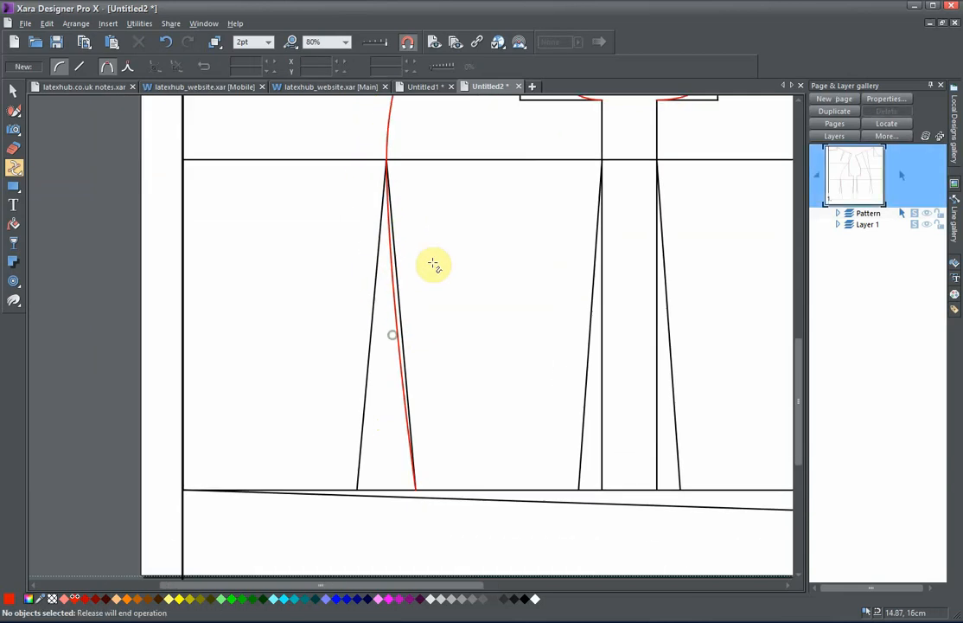
left_click(358, 489)
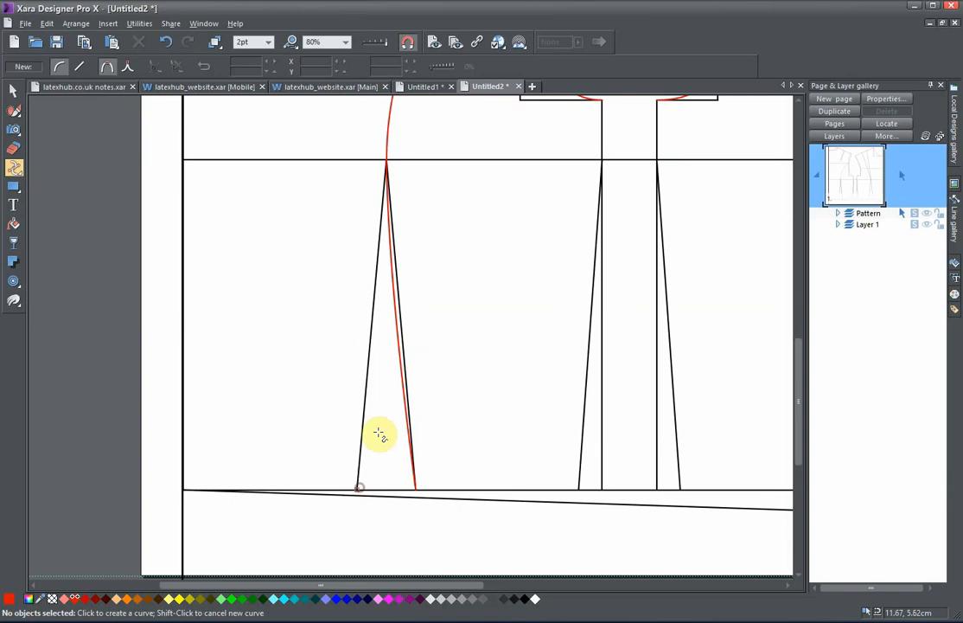
left_click(387, 162)
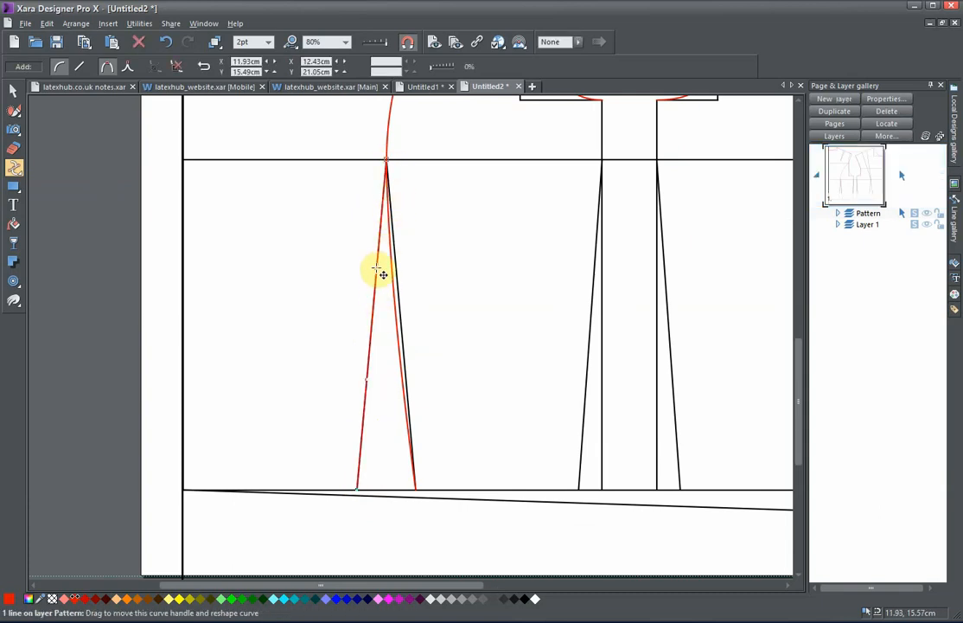
Curve the line inward with its upper handle at X 12.43 cm, Y 15.77 cm and its lower handle moved slightly into the dart.
mouse_move(382, 275)
left_mouse_down()
mouse_move(333, 264)
mouse_move(381, 284)
mouse_move(376, 270)
left_mouse_up()
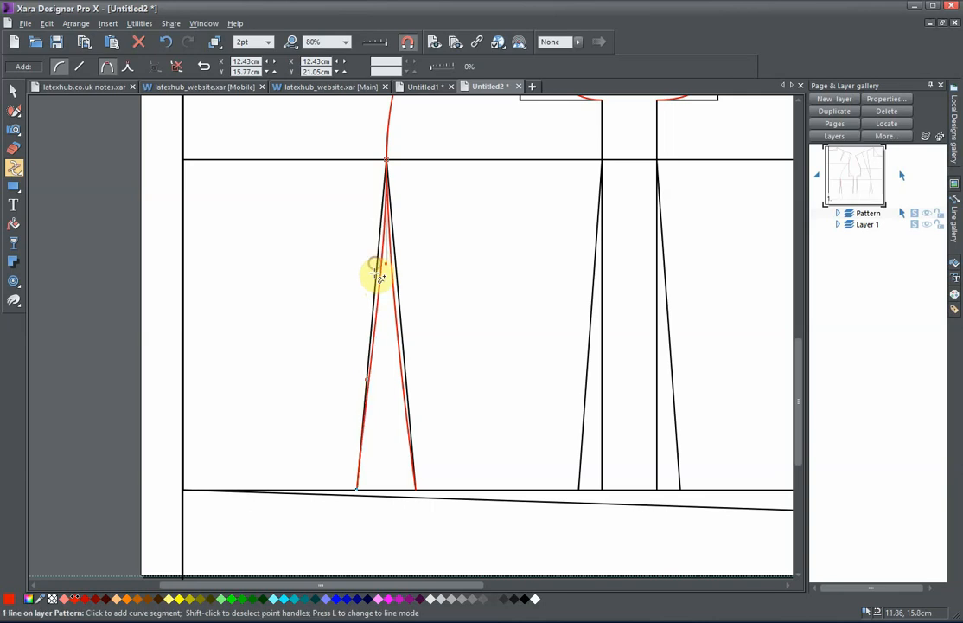
left_click(368, 380)
left_click_drag(369, 379, 371, 378)
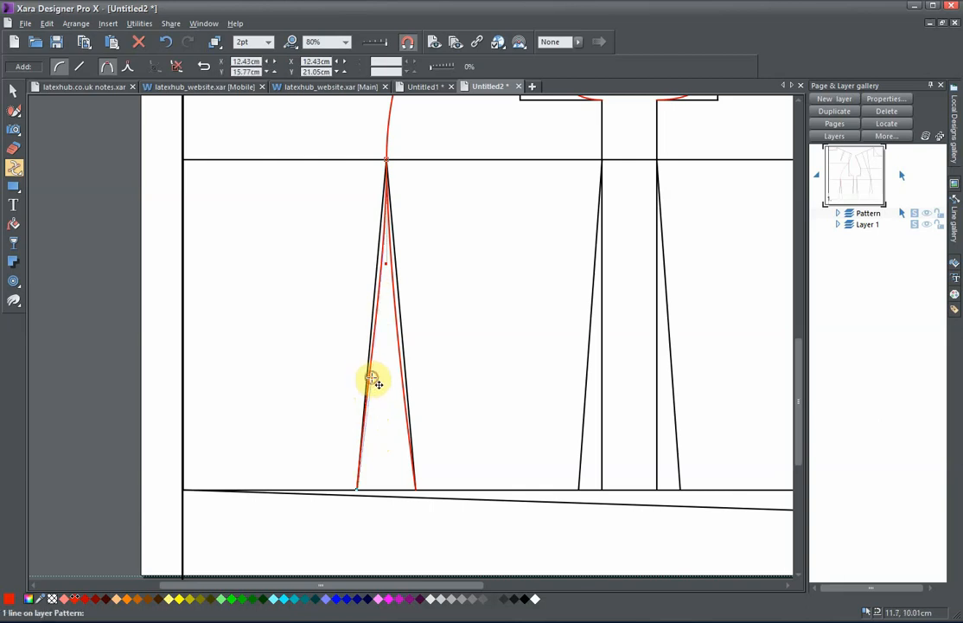
left_click_drag(470, 379, 456, 422)
scroll(457, 424, "down", 3)
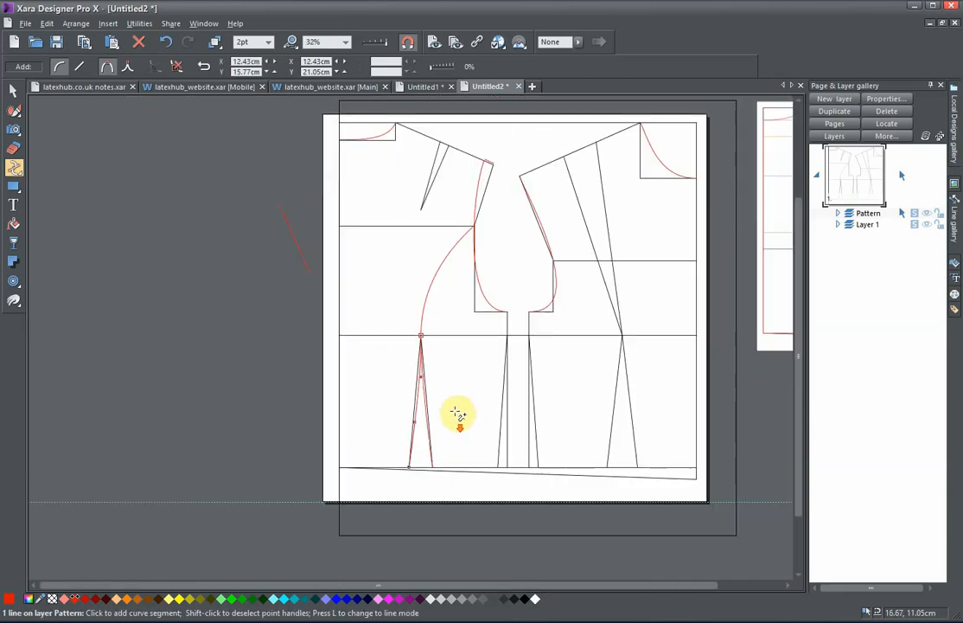
key("Escape")
Examine how the princess curve flows through the dart tip into both curved dart legs down to the waistline.
left_click_drag(469, 344, 420, 375)
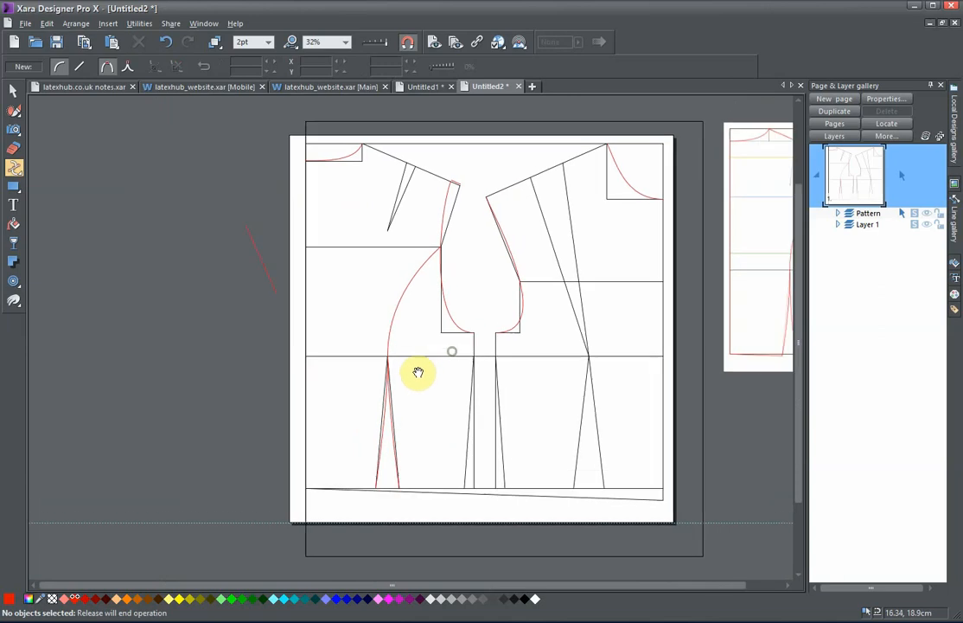
scroll(420, 374, "up", 1)
scroll(420, 375, "down", 1)
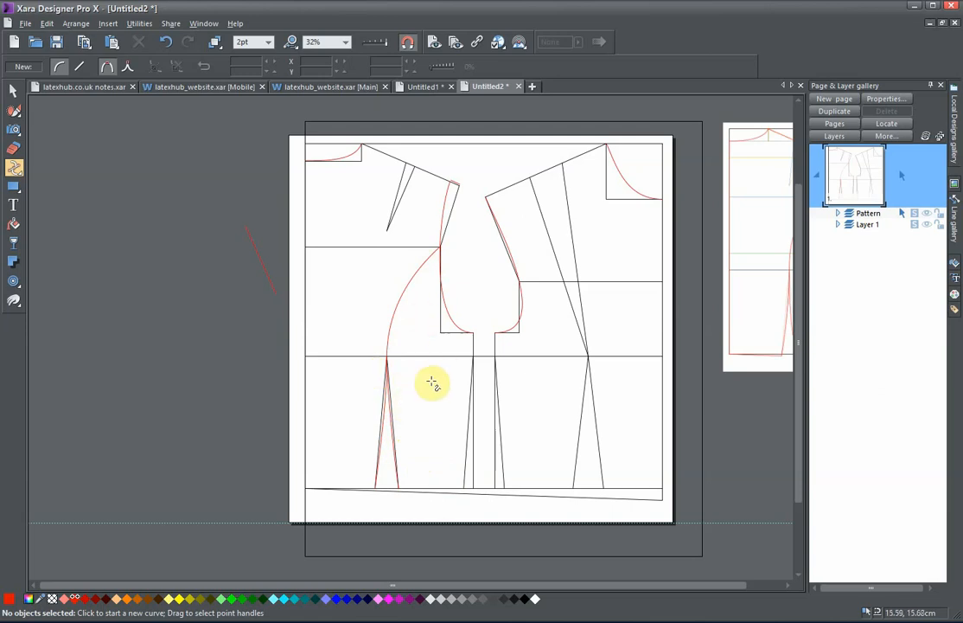
scroll(413, 372, "down", 3)
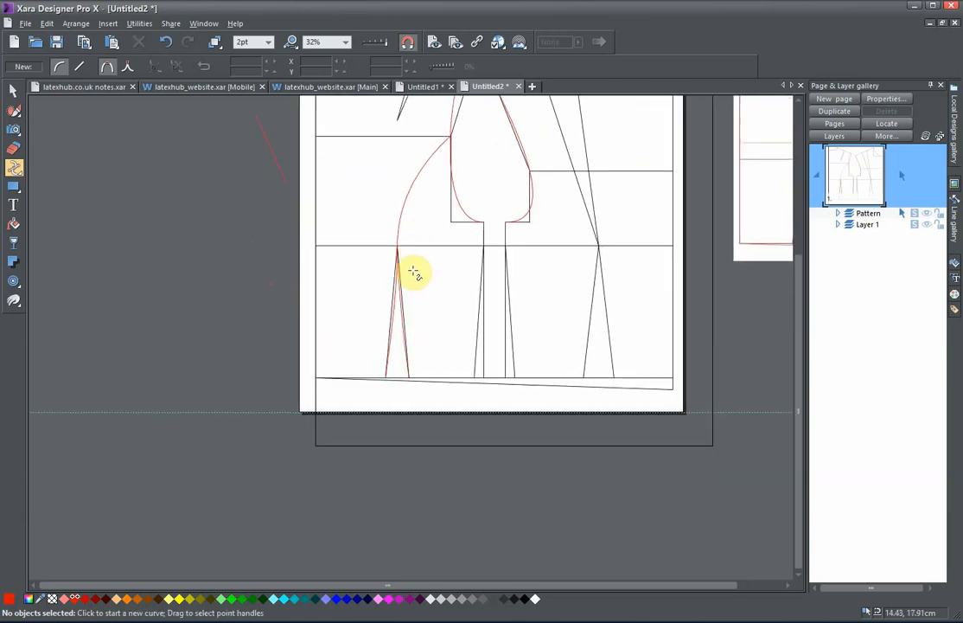
scroll(424, 259, "up", 1)
left_click_drag(425, 241, 380, 254)
scroll(379, 263, "up", 2)
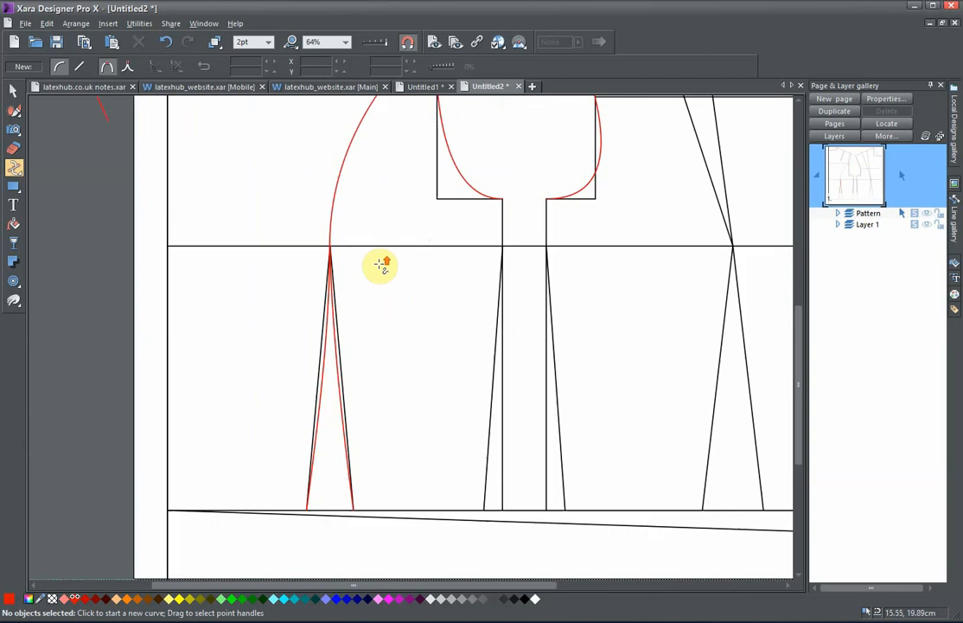
left_click_drag(410, 210, 356, 286)
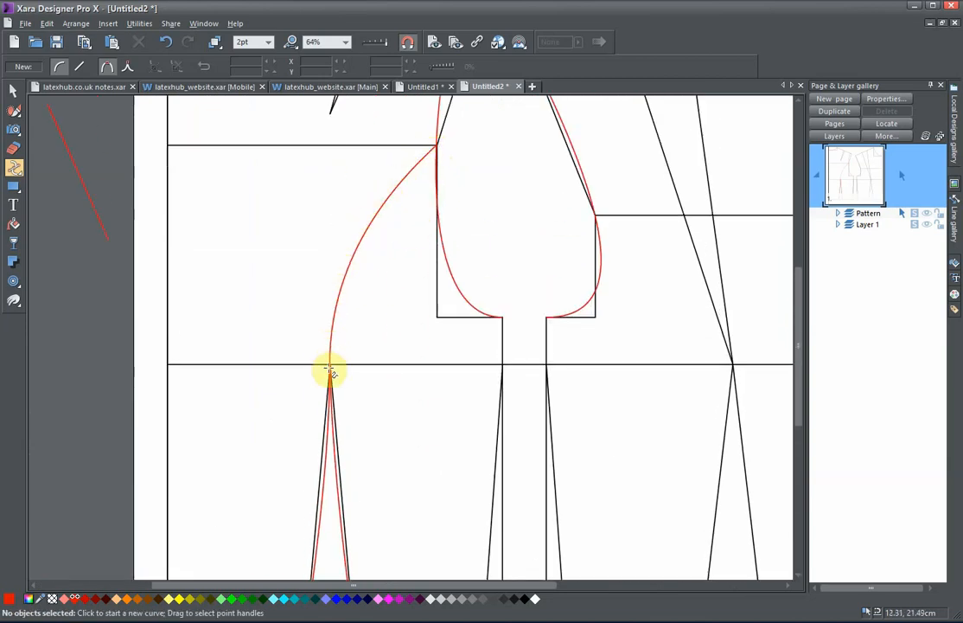
left_click_drag(375, 382, 389, 225)
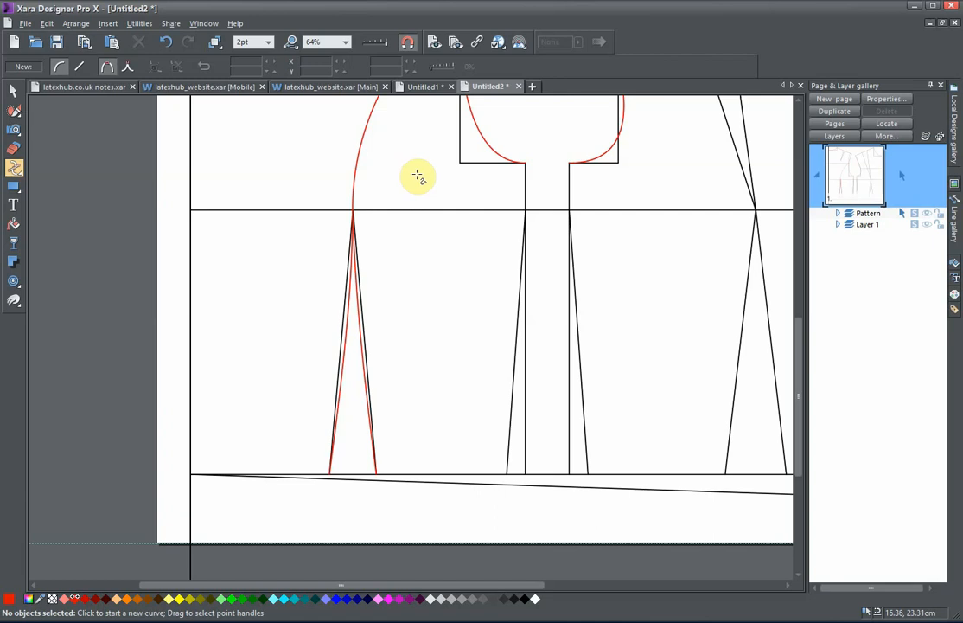
left_click_drag(417, 174, 374, 291)
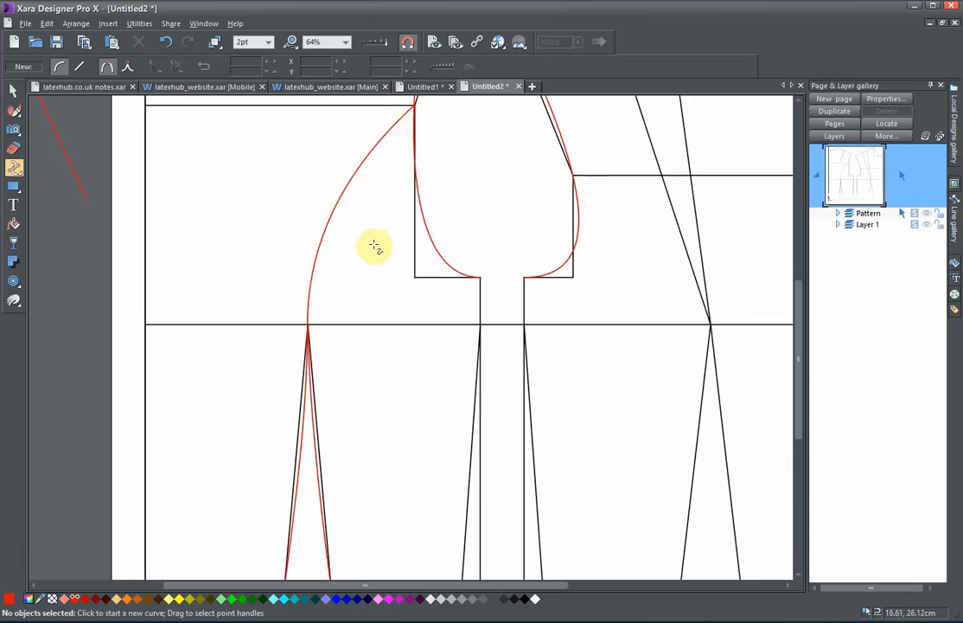
scroll(375, 247, "down", 2)
scroll(359, 329, "down", 1)
left_click_drag(385, 376, 384, 266)
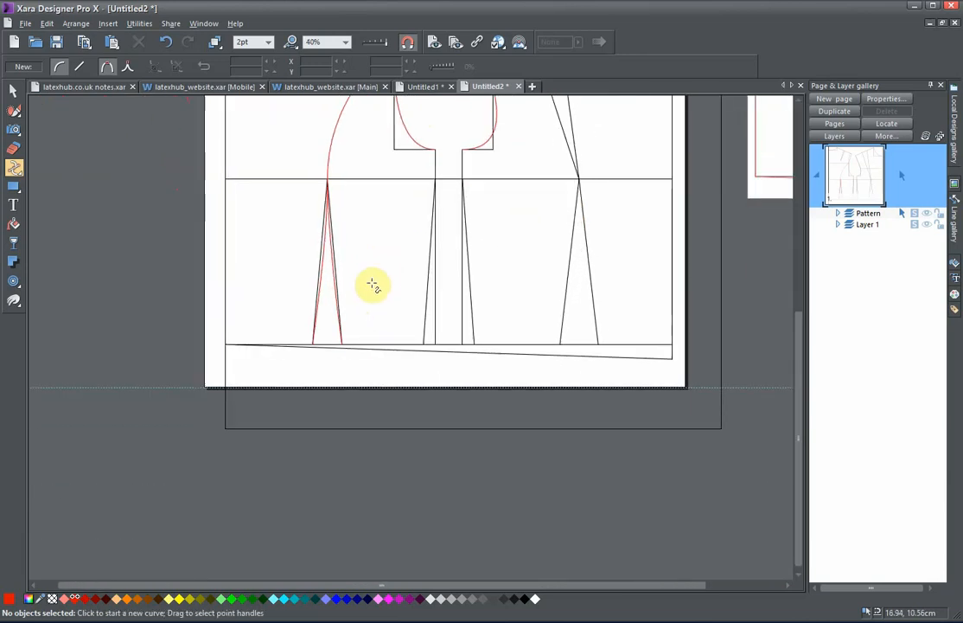
scroll(370, 283, "up", 2)
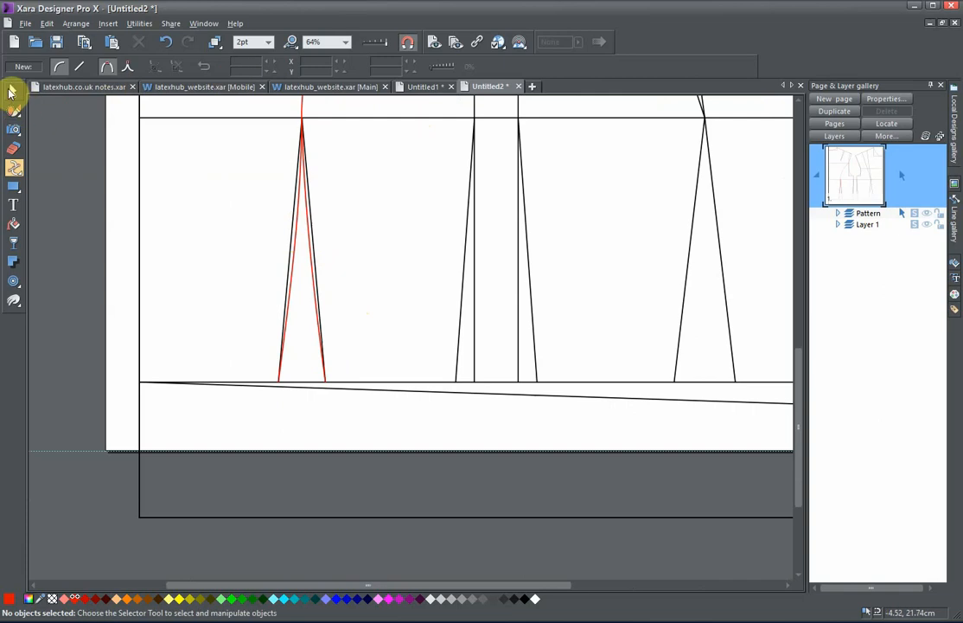
Measure the lengths of the two red curved dart legs by selecting each one in turn.
left_click(11, 91)
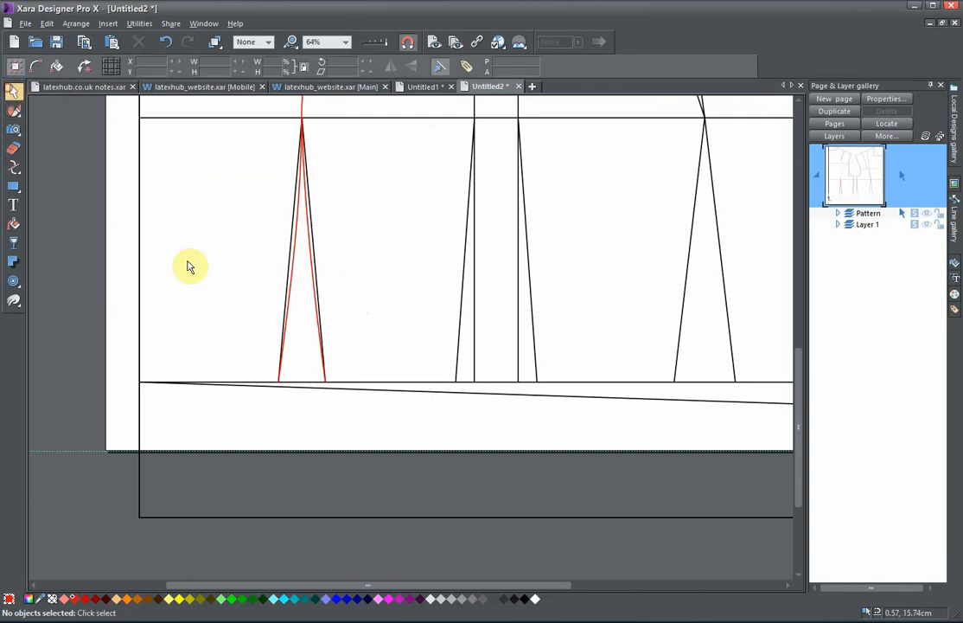
left_click(310, 246)
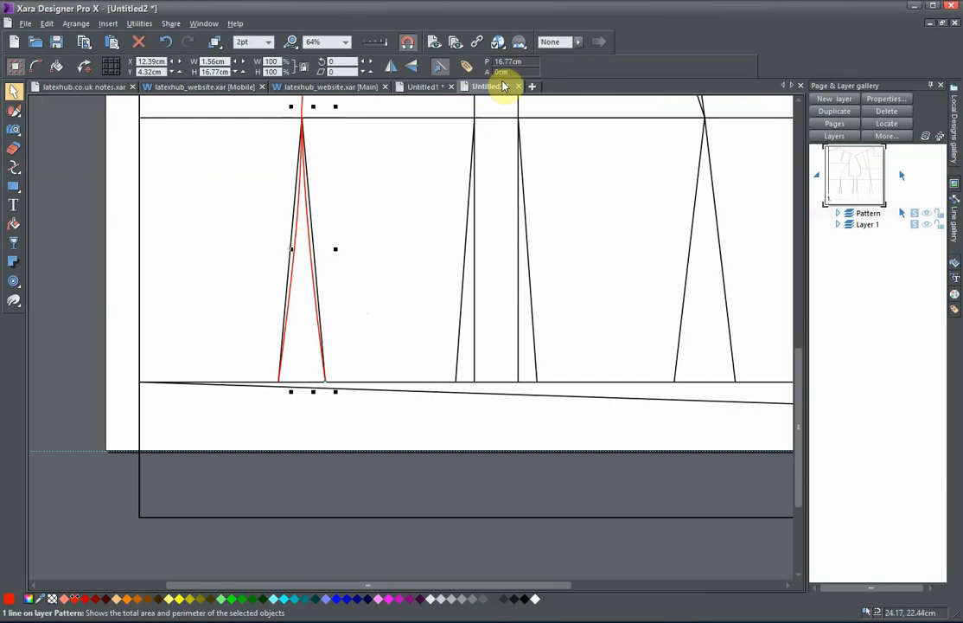
left_click(297, 242)
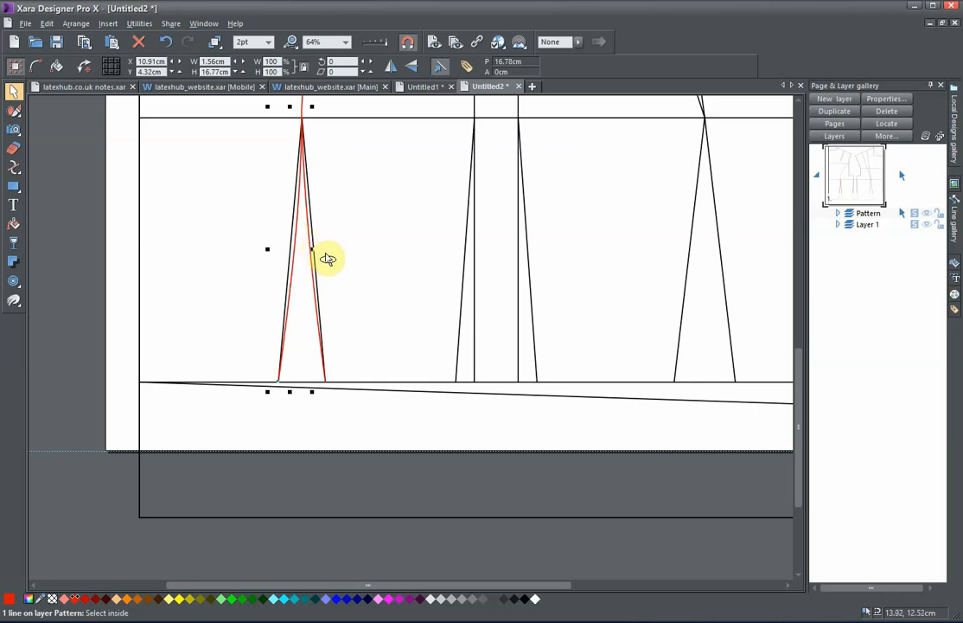
scroll(327, 257, "down", 2)
left_click_drag(368, 288, 320, 399)
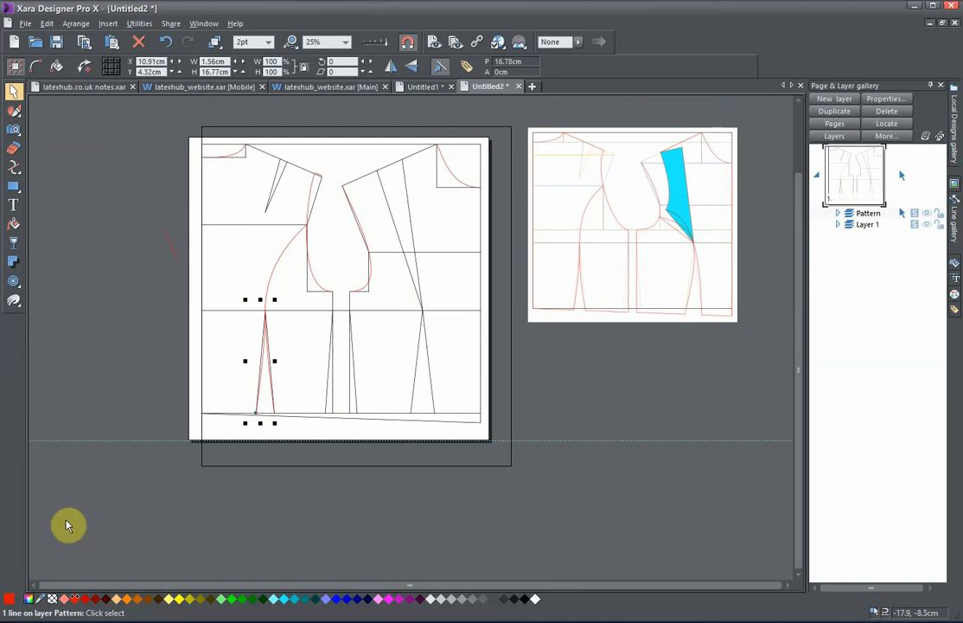
mouse_move(525, 621)
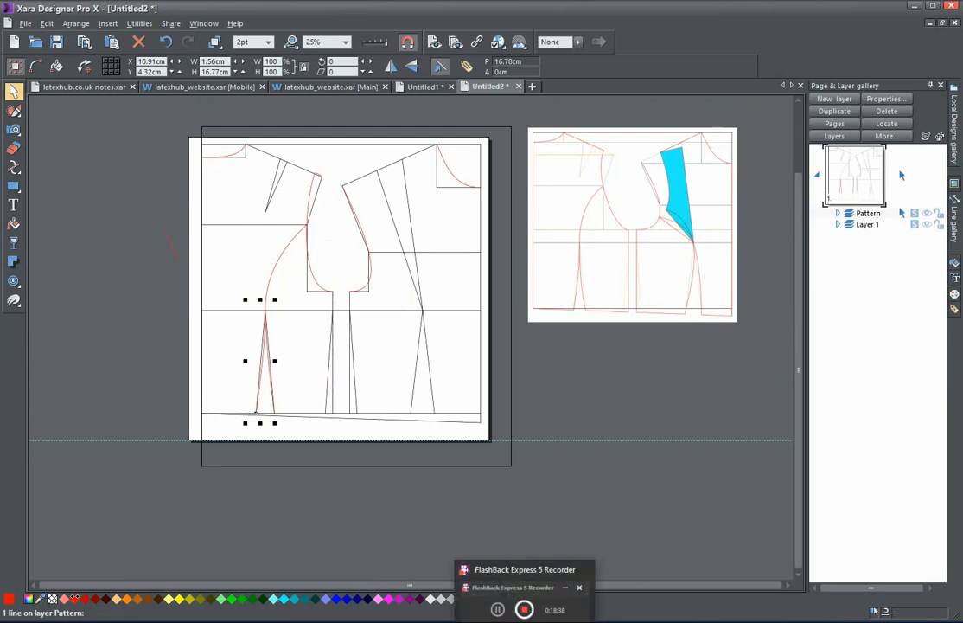